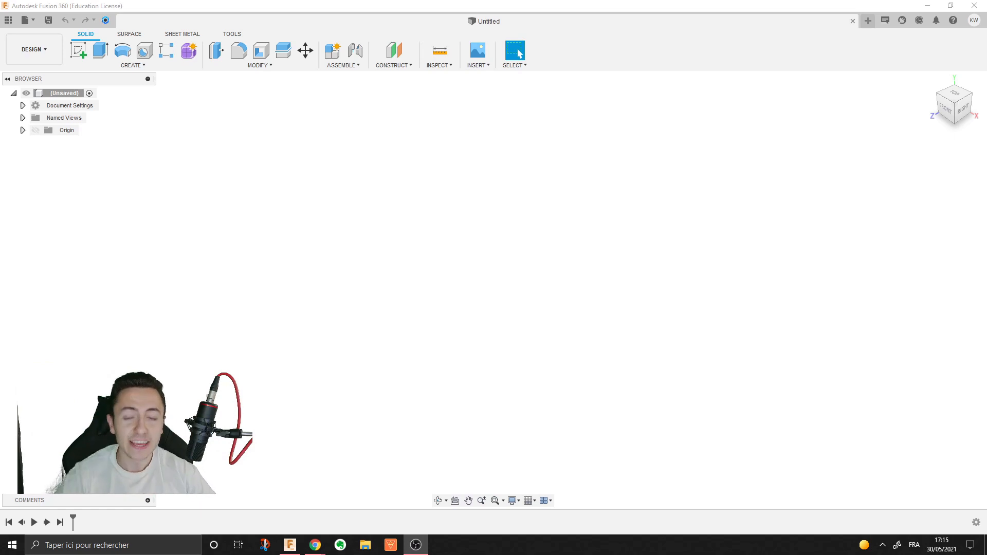
Open the 3Dconnexion settings application, and switch back to Fusion 360 so the settings target it
left_click(90, 543)
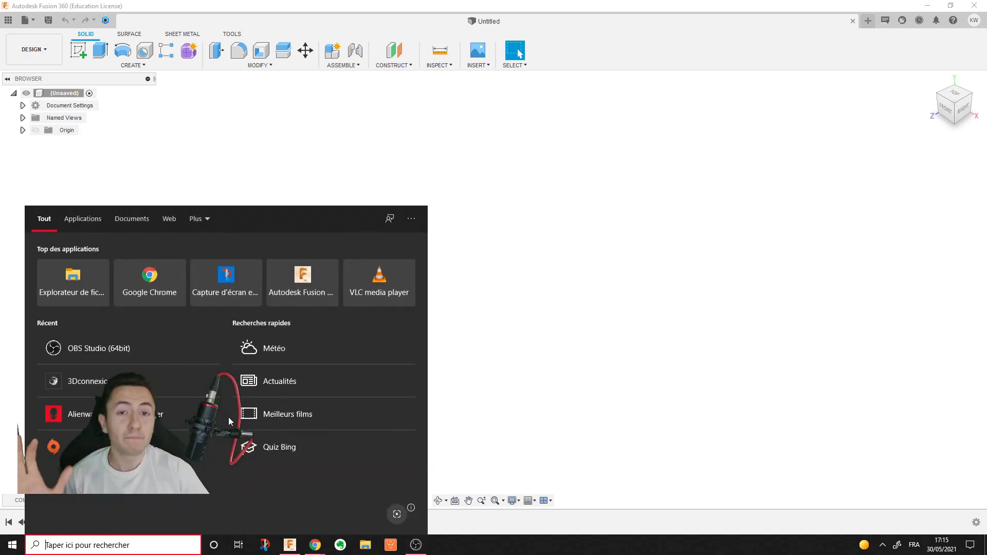
left_click(91, 381)
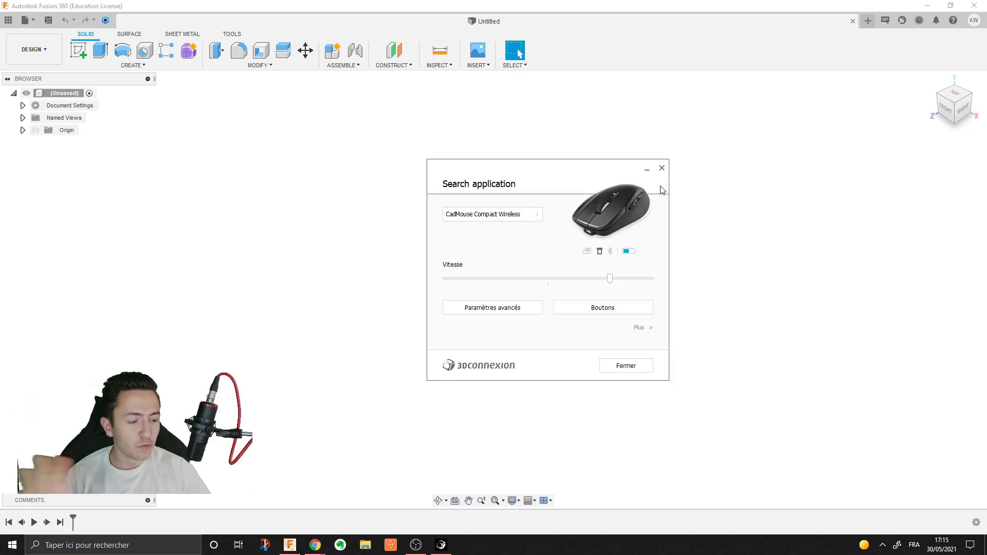
left_click(883, 218)
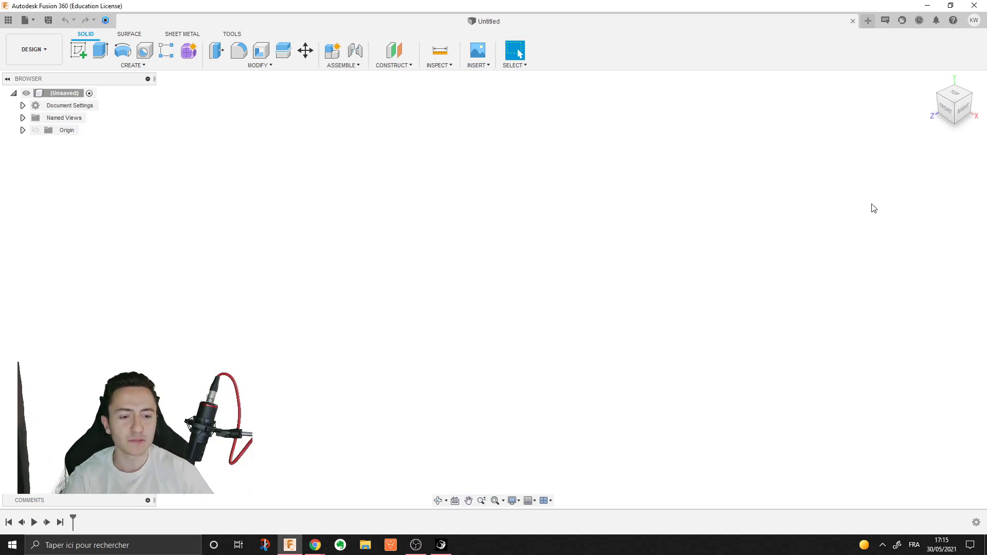
right_click(826, 164)
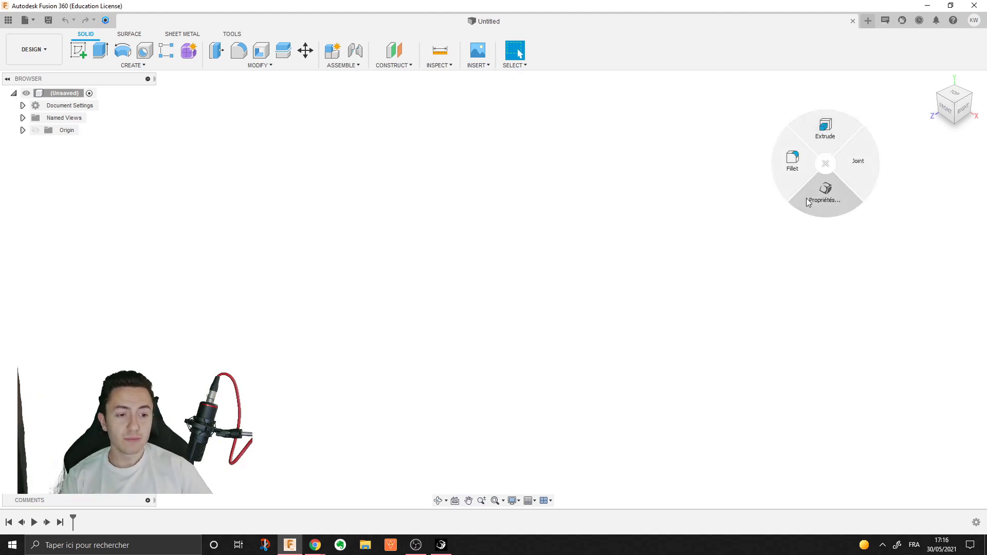
key("f")
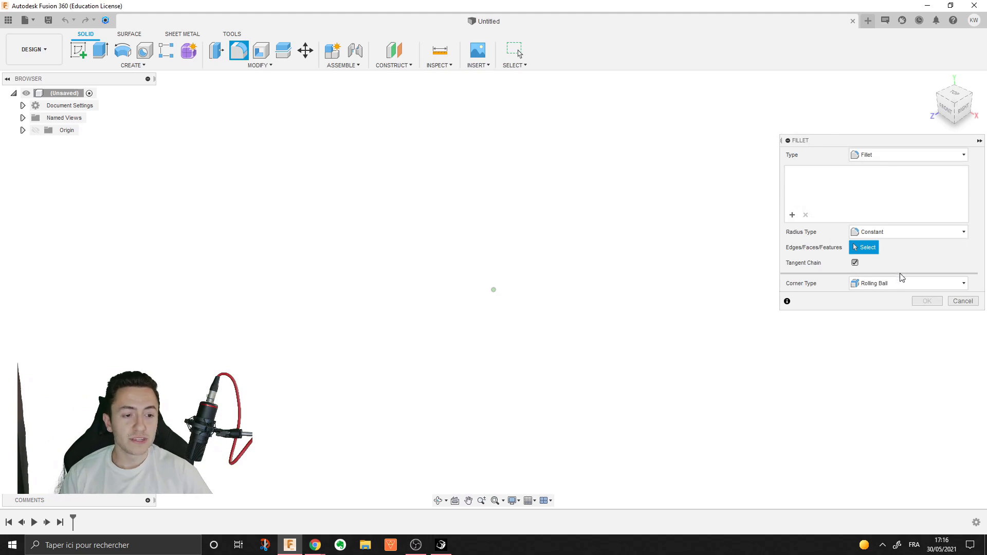
left_click(962, 302)
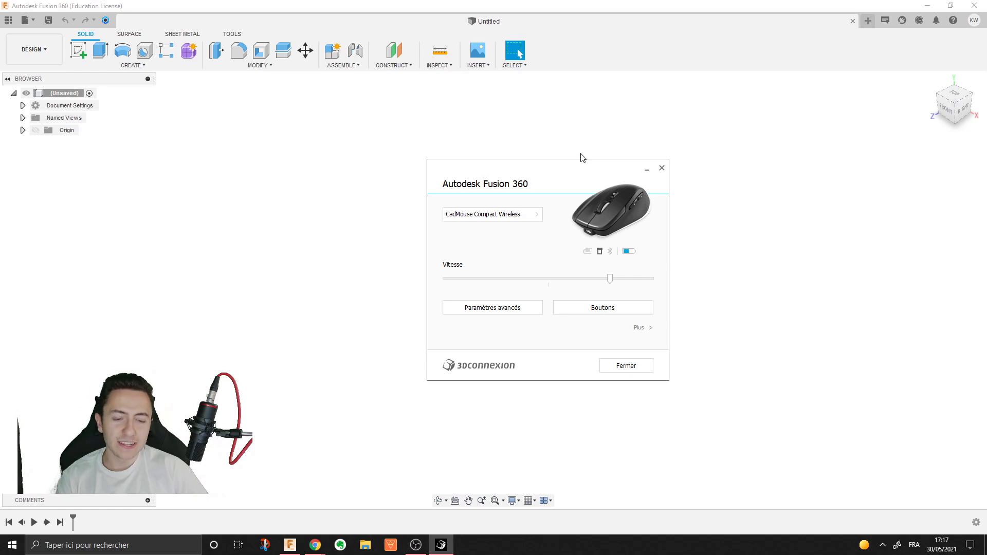
In the 3Dconnexion settings, open the CadMouse Compact Wireless button assignments for Fusion 360 and view the selectable devices
left_click(648, 308)
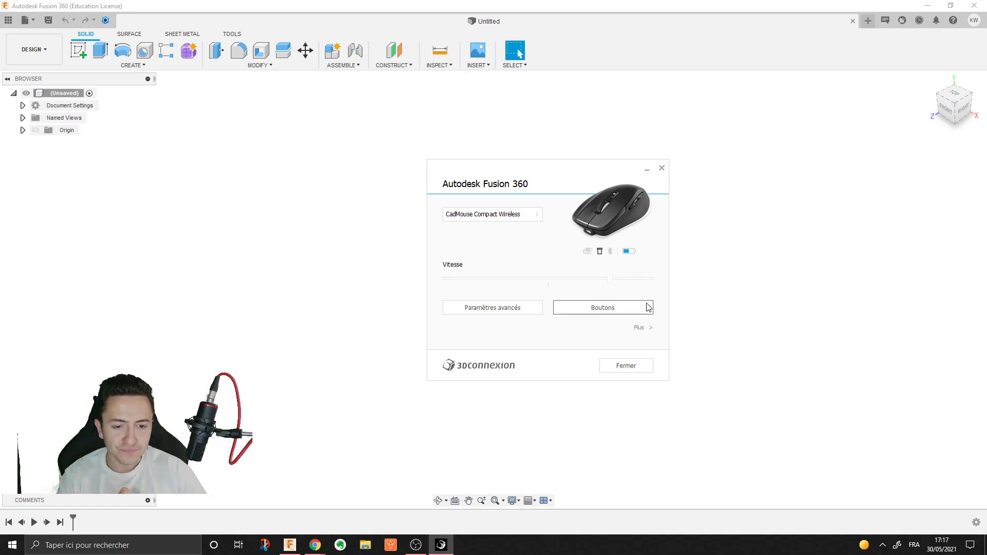
left_click(522, 266)
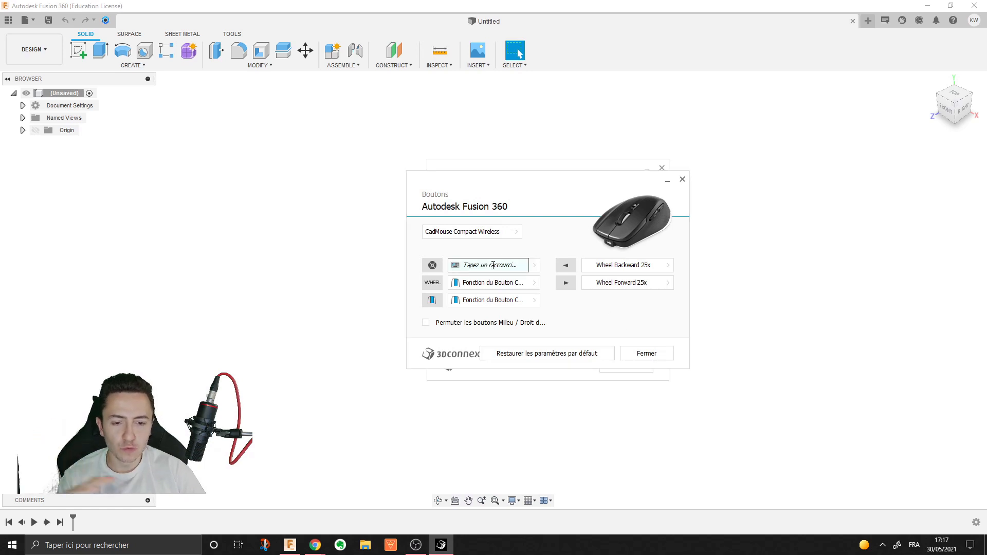
left_click(453, 237)
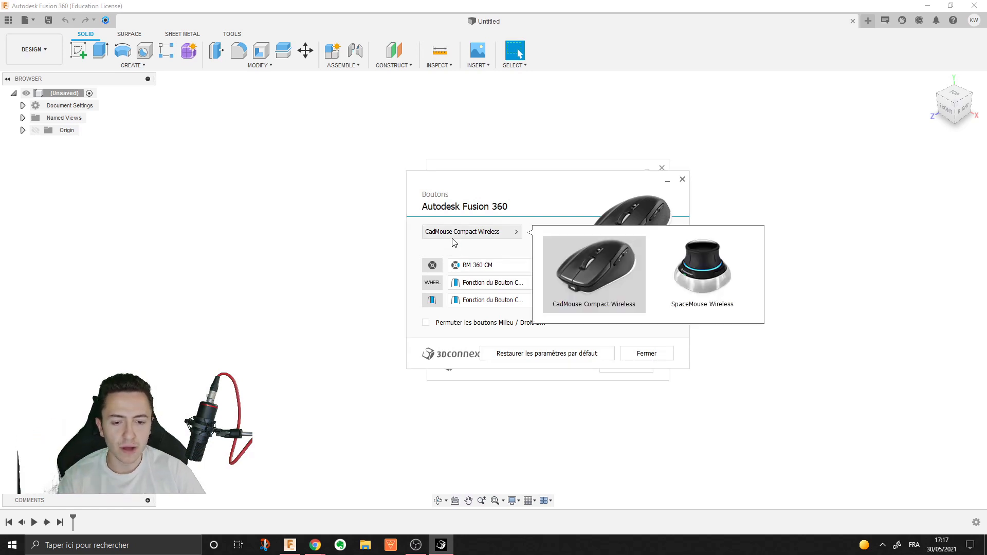
left_click(450, 247)
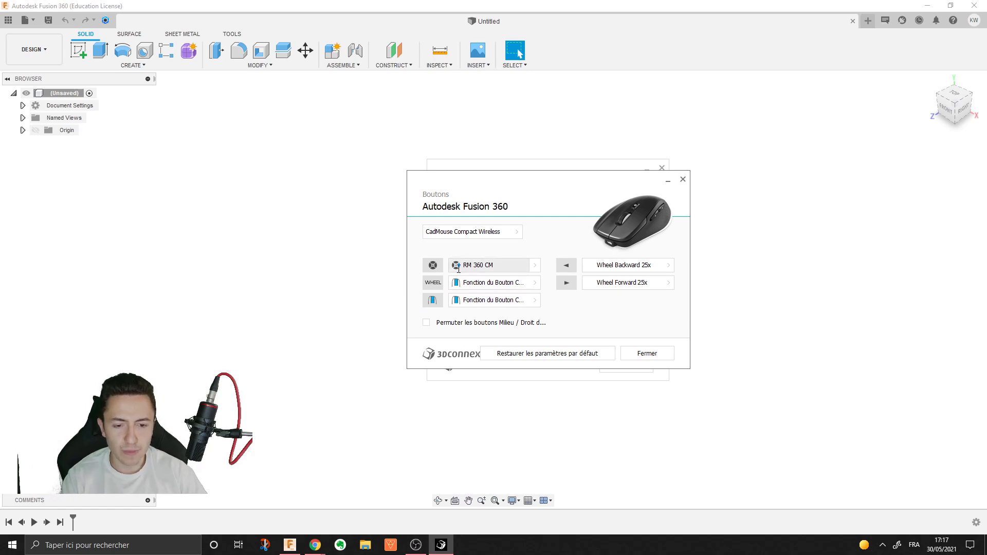
Create a new radial menu for the mouse button assigned to RM 360 CM, and give it an 8-section layout
left_click(536, 266)
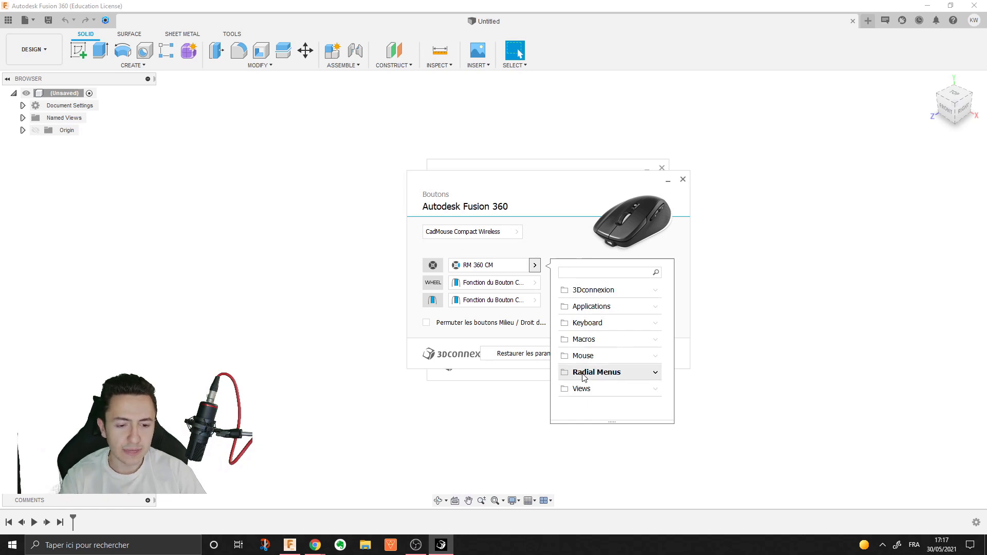
left_click(635, 373)
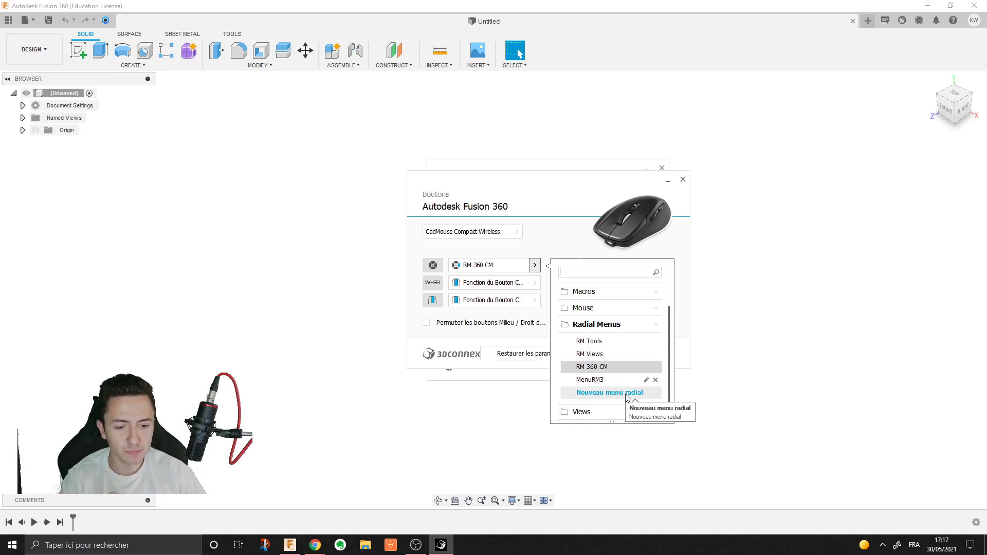
left_click(627, 393)
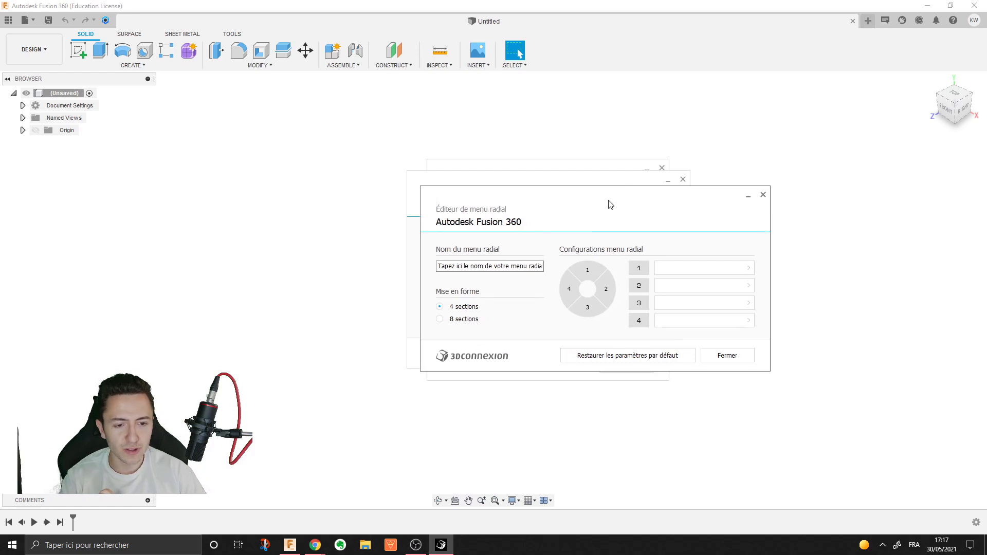
left_click_drag(610, 205, 551, 167)
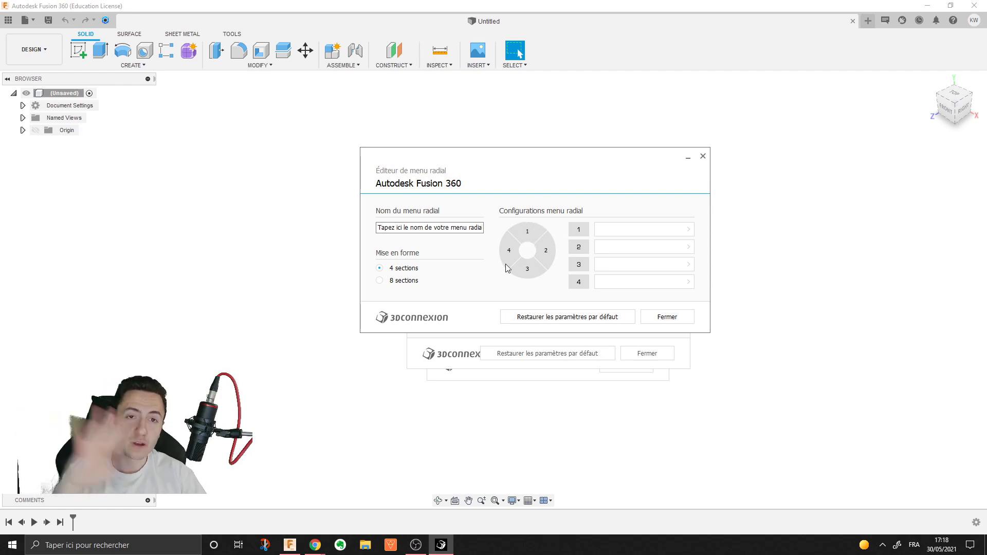
left_click(380, 281)
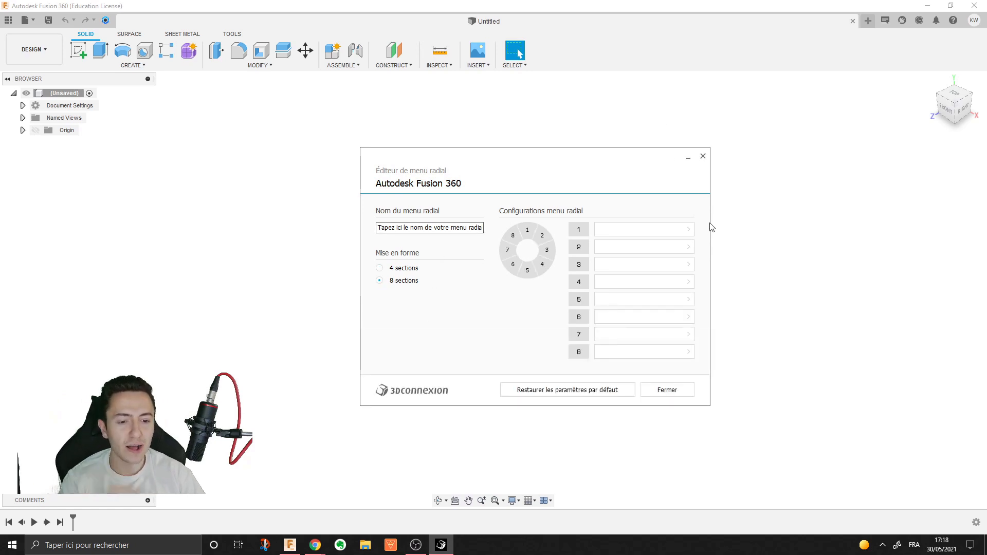
Assign the Extrude macro to section 1 of the new radial menu
left_click(688, 230)
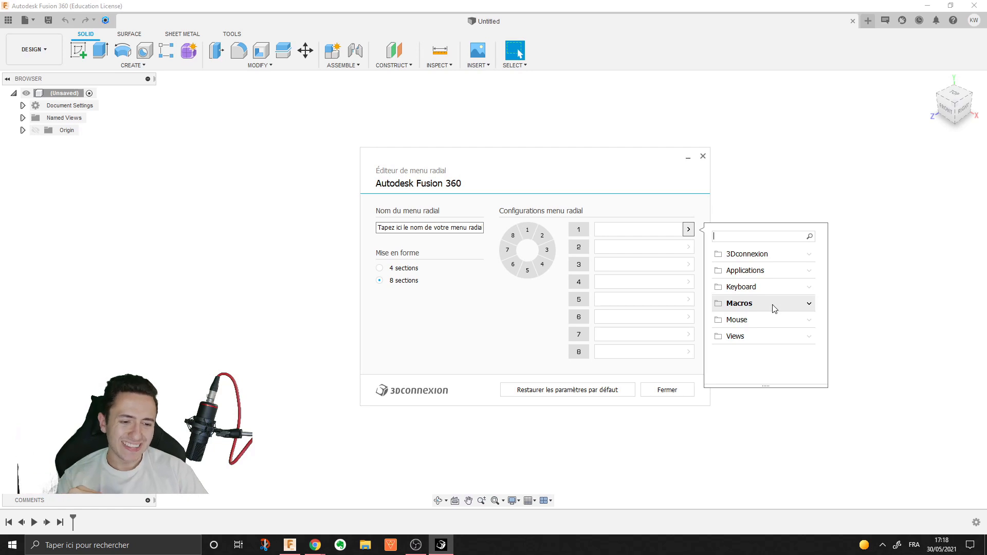
left_click(773, 305)
scroll(772, 305, "down", 3)
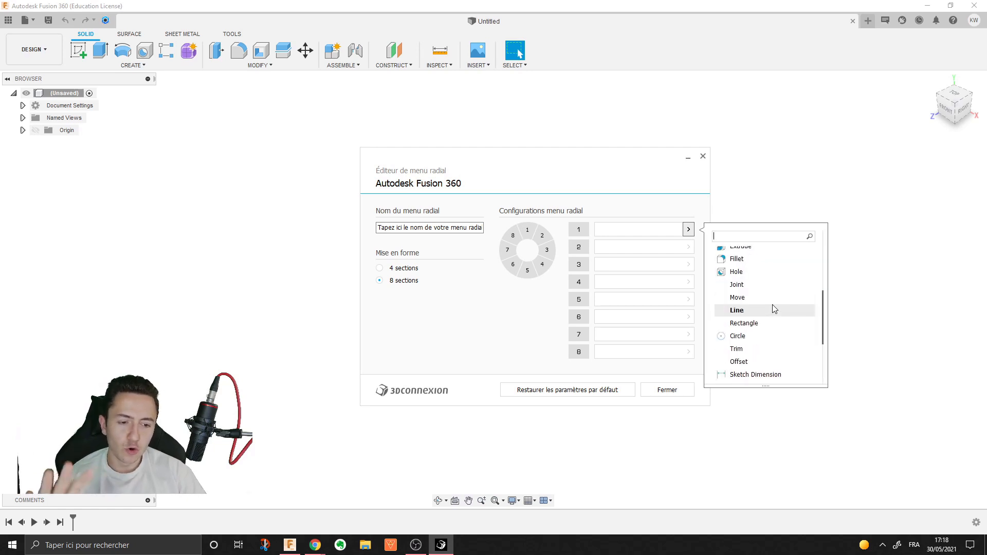
scroll(772, 305, "up", 3)
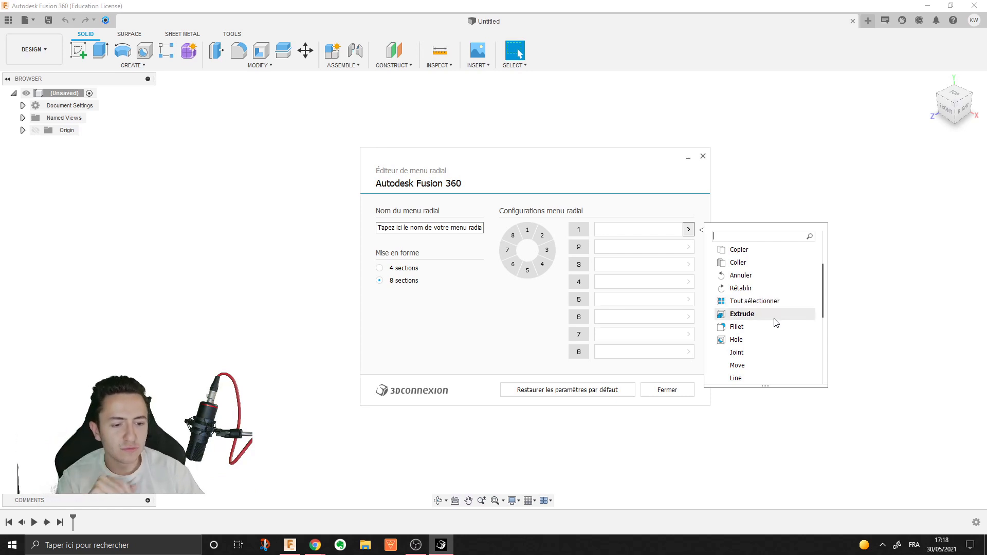
scroll(774, 333, "up", 3)
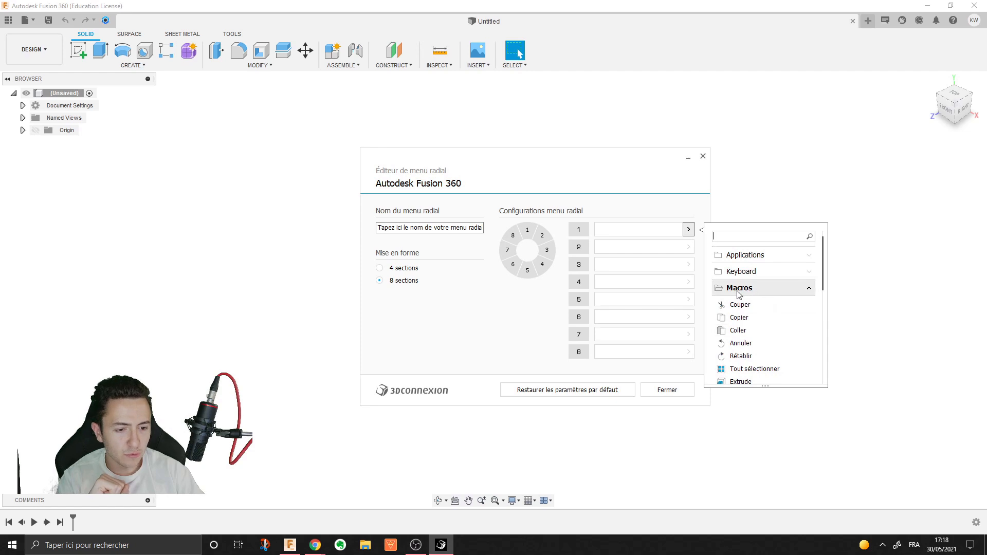
scroll(743, 291, "down", 3)
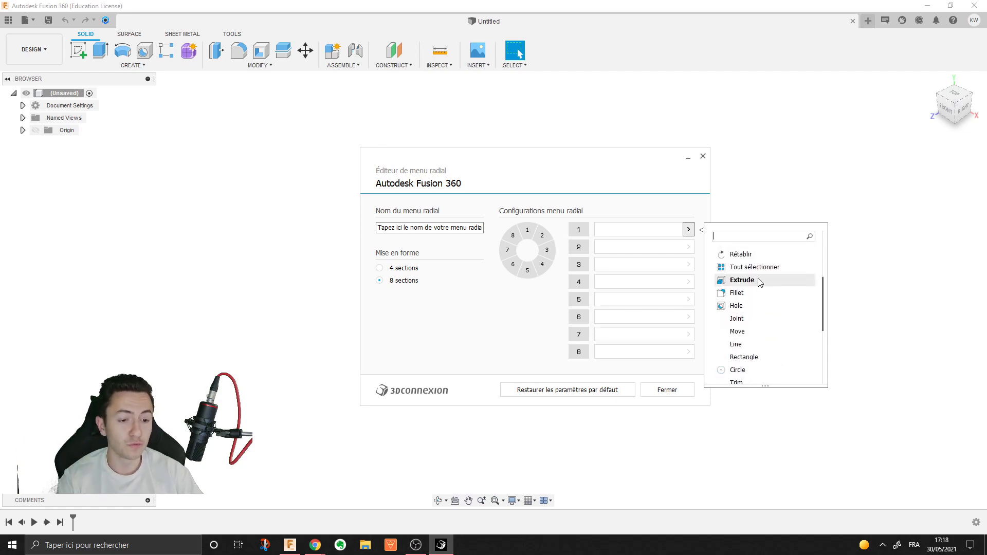
left_click(760, 283)
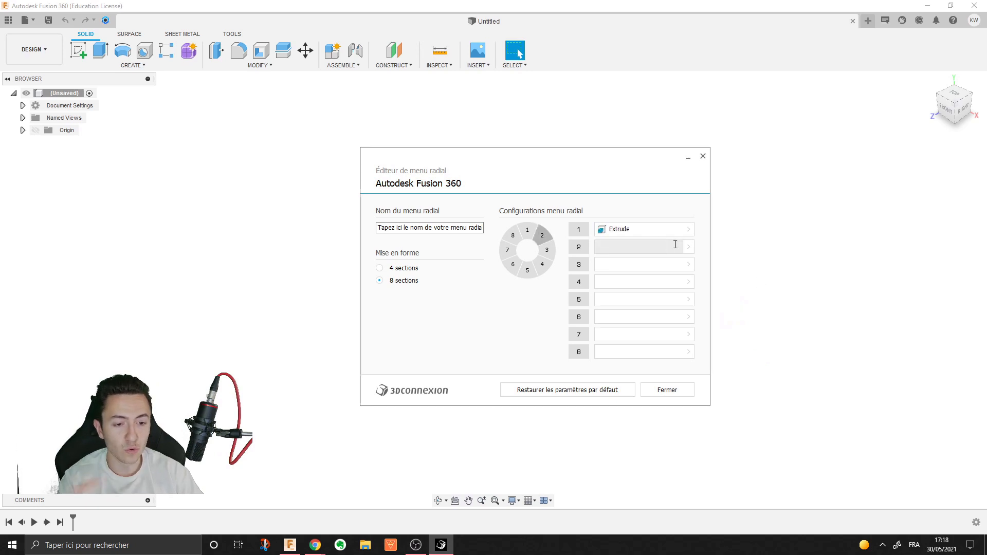
Assign the Fillet macro to section 2 of the new radial menu
left_click(688, 247)
left_click(743, 321)
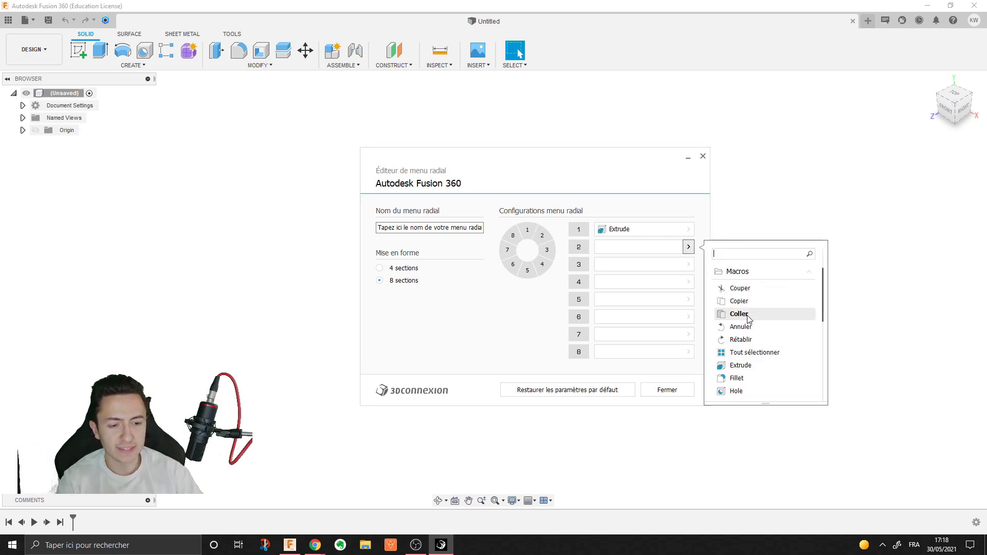
scroll(764, 352, "down", 2)
left_click(762, 344)
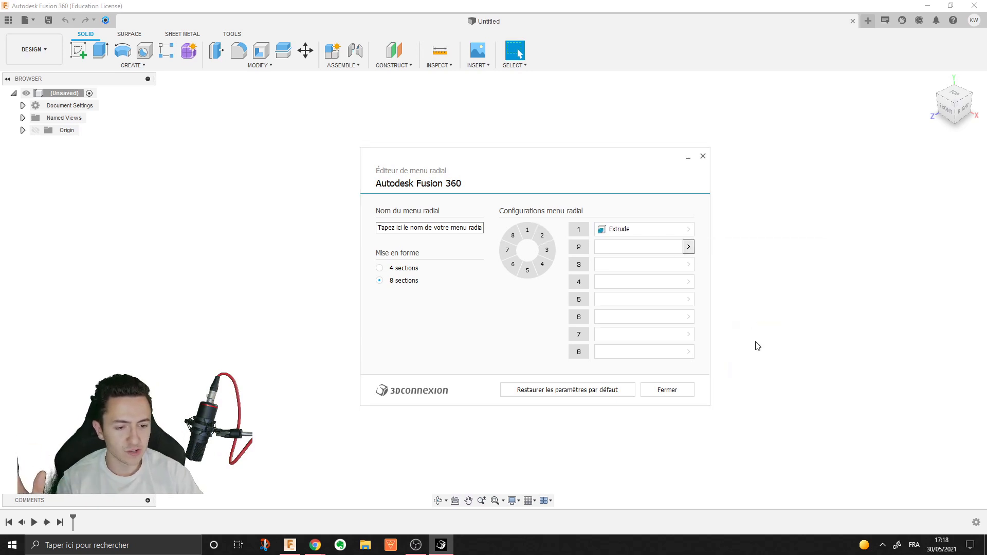
Assign section 3 of the radial menu a new macro named Loft that sends the K keystroke, and return to Fusion 360
left_click(688, 264)
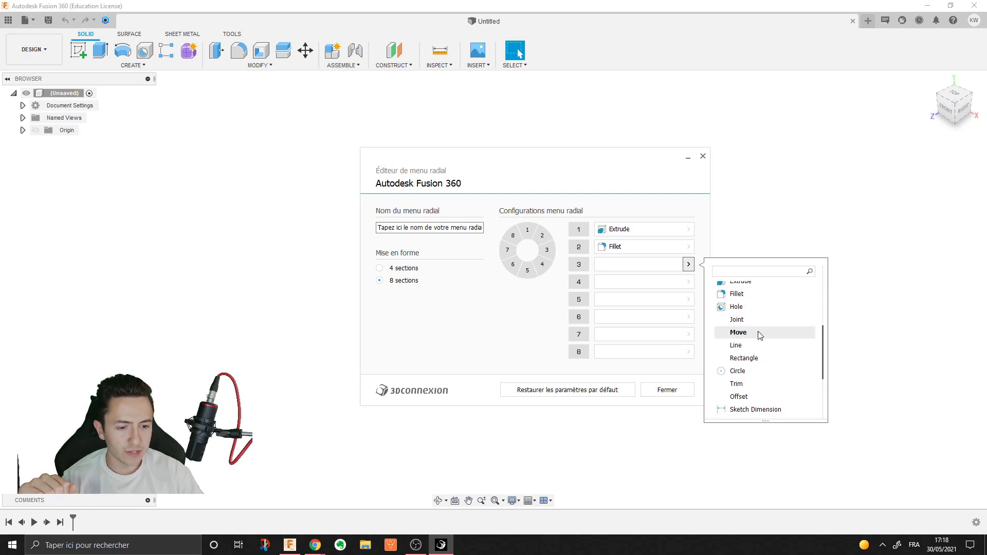
scroll(761, 335, "down", 2)
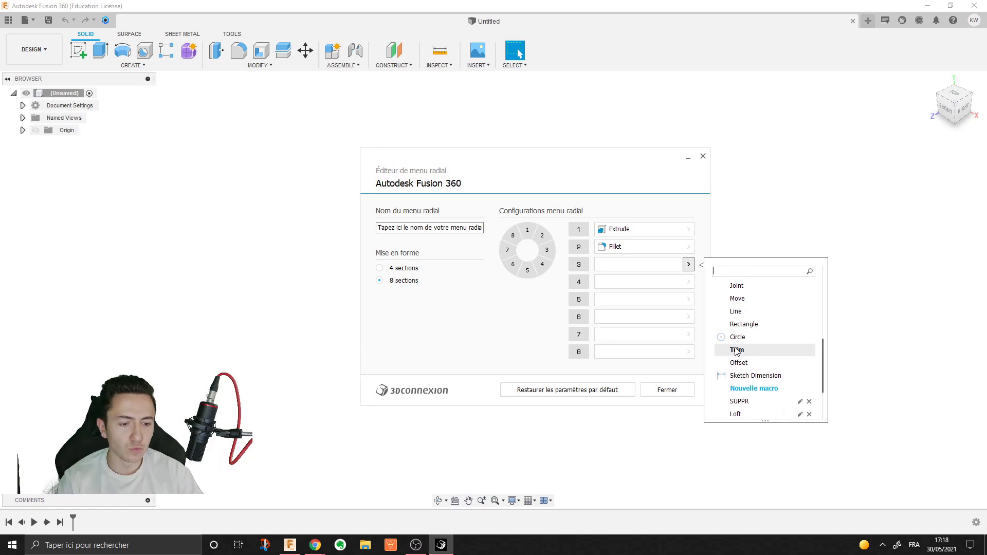
scroll(785, 358, "down", 1)
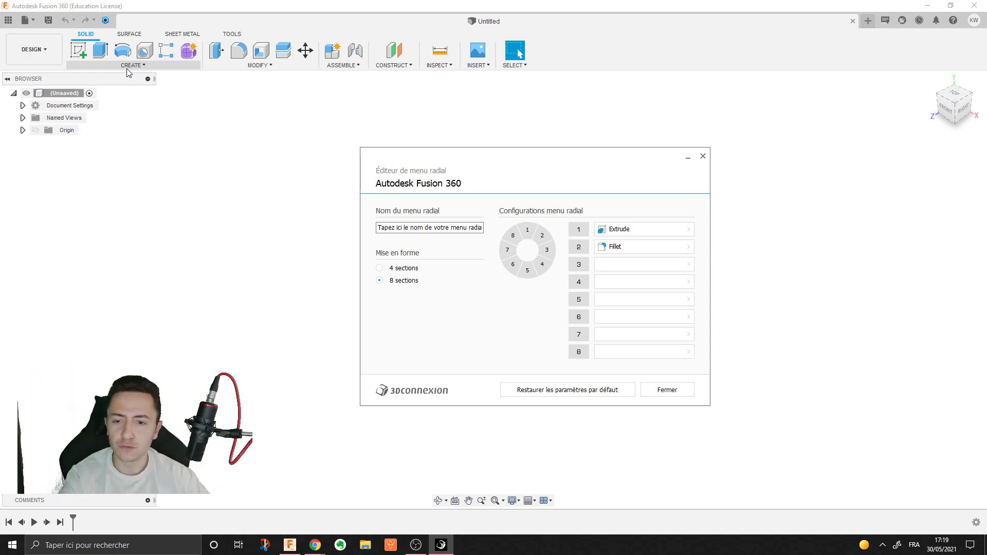
left_click(128, 69)
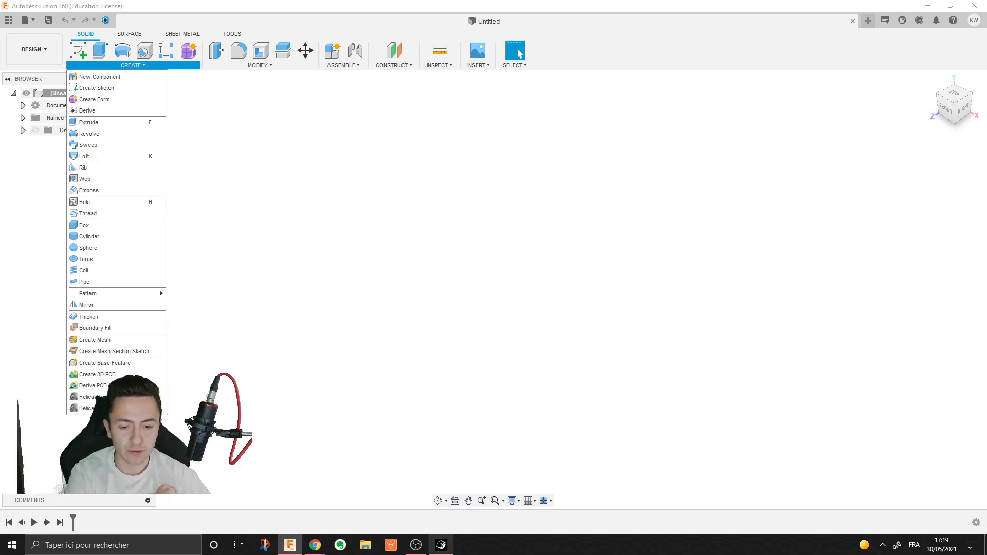
left_click(441, 545)
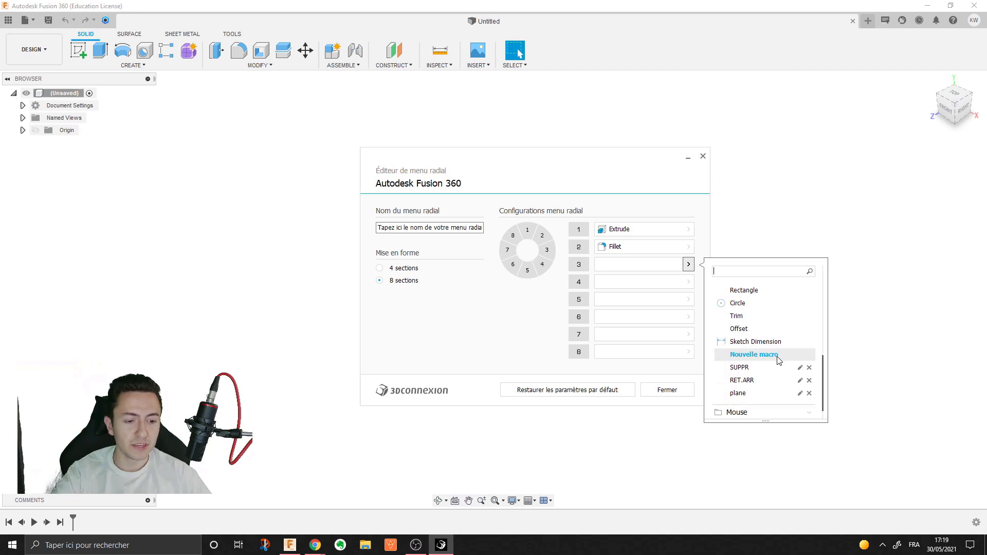
left_click(779, 360)
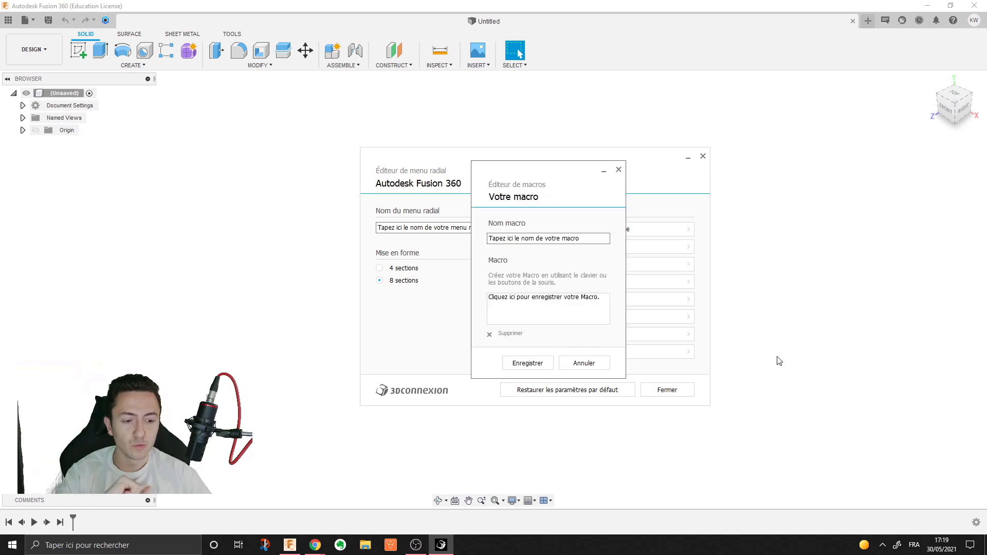
left_click(547, 239)
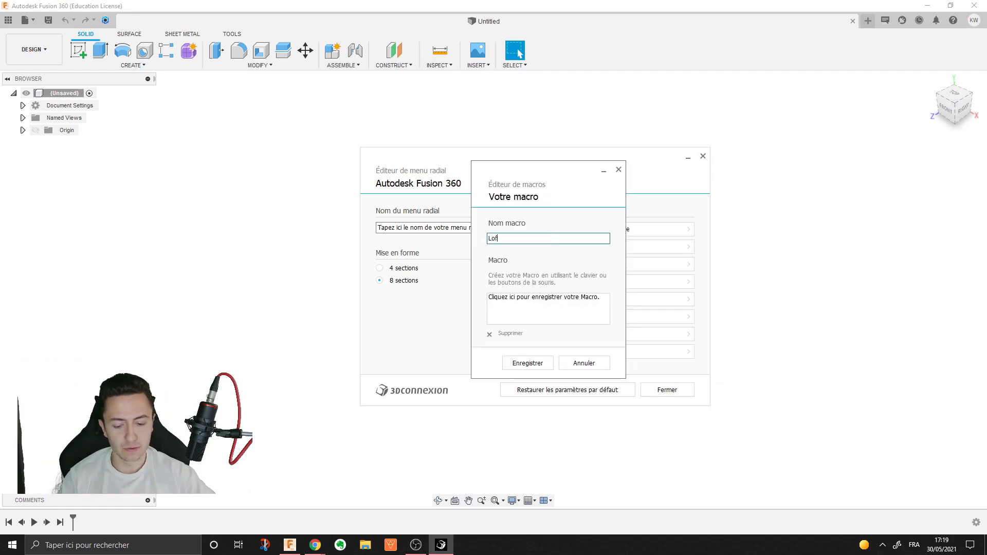
left_click(587, 298)
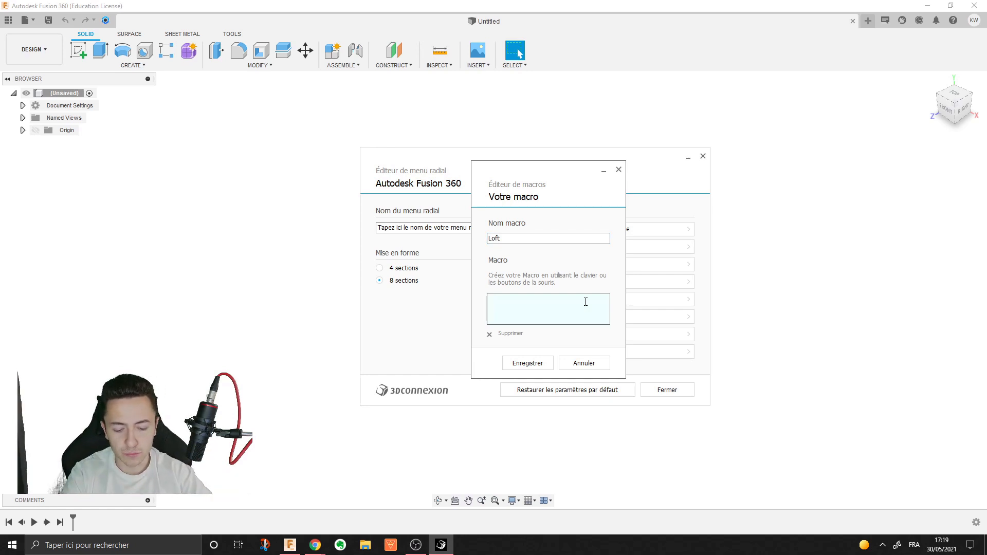
key("k")
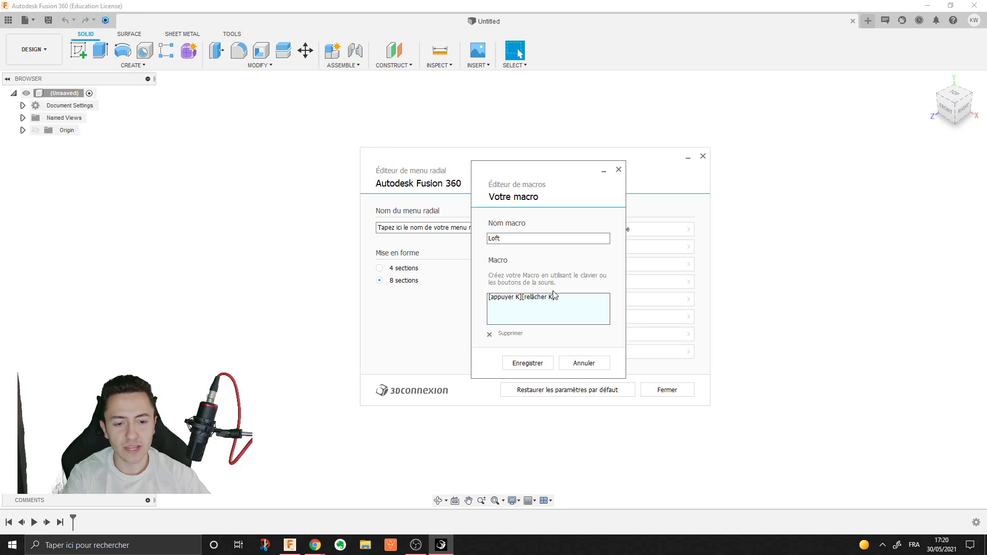
left_click(529, 364)
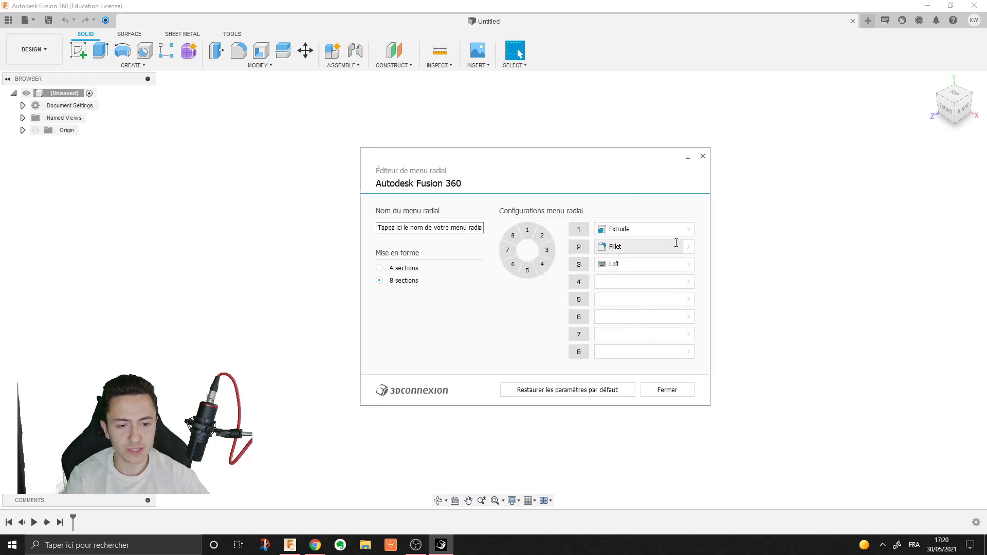
left_click(667, 394)
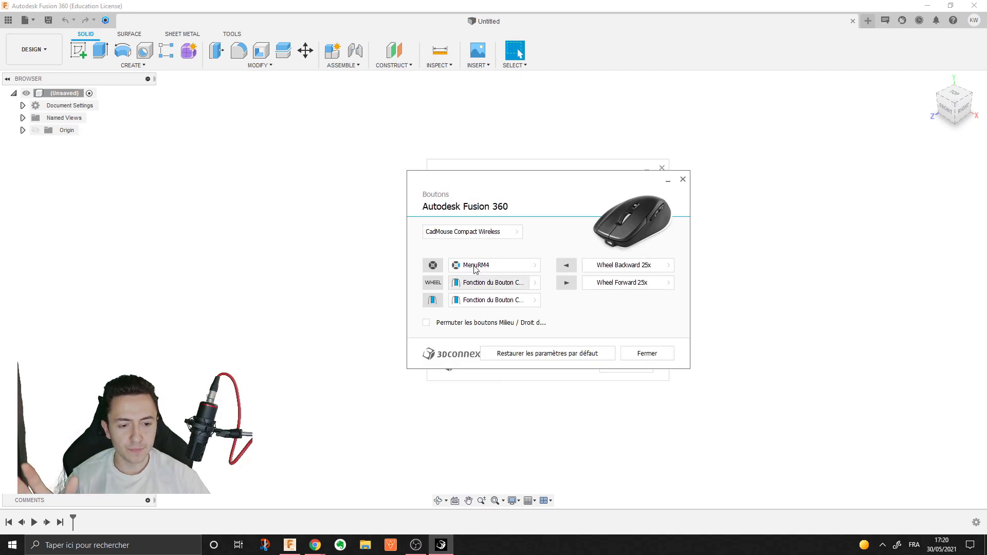
left_click(323, 218)
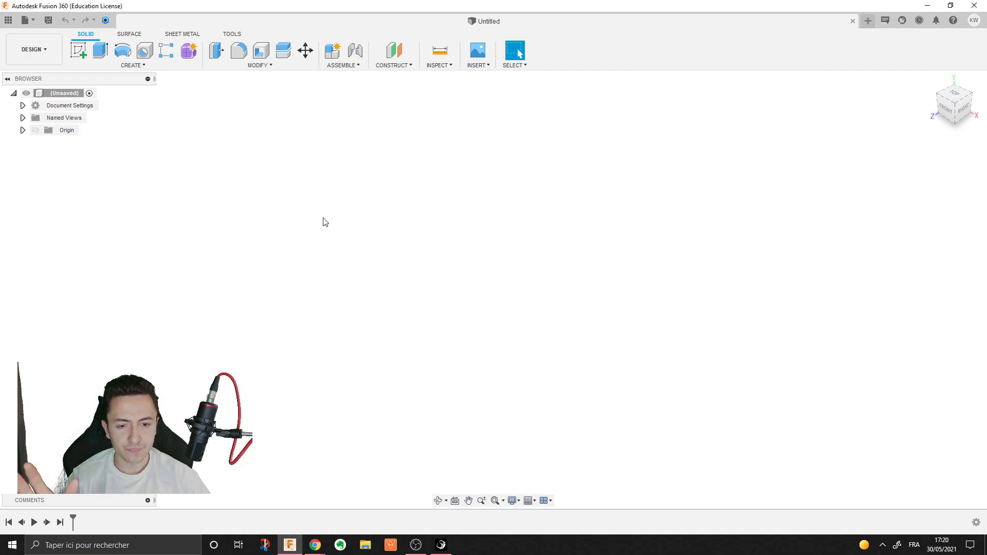
Test the radial menu's Loft entry, cancel the command, and switch to the 3Dconnexion settings
right_click(394, 176)
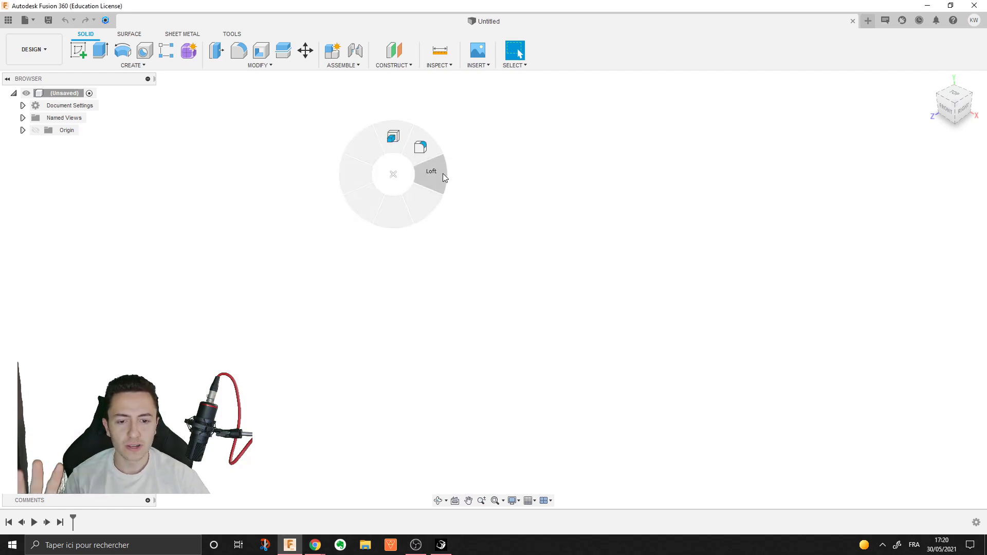
left_click(443, 174)
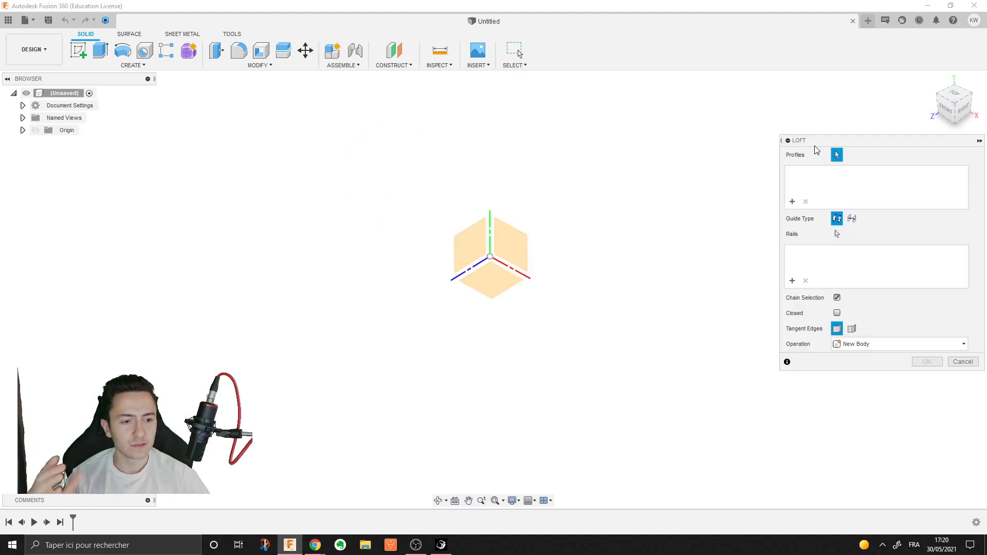
left_click(962, 364)
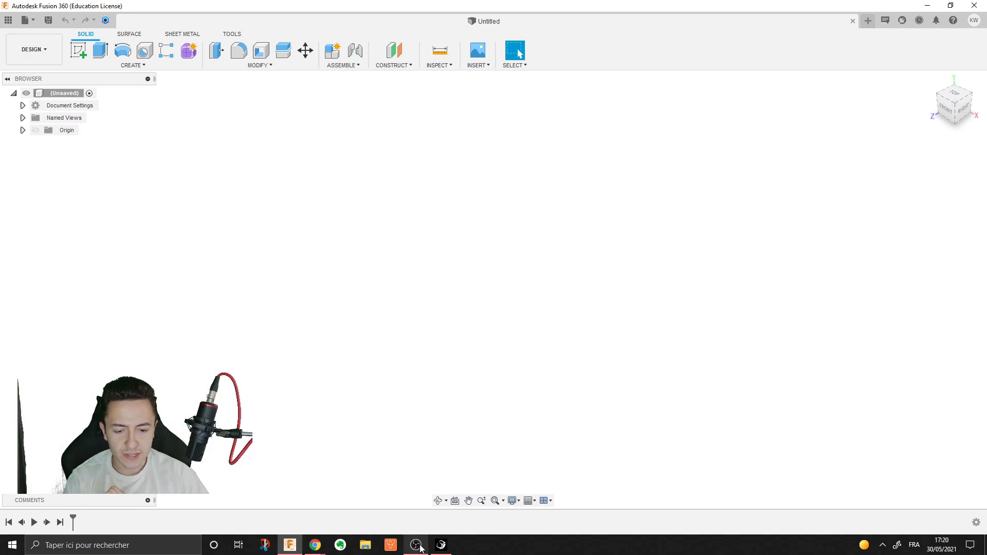
left_click(445, 549)
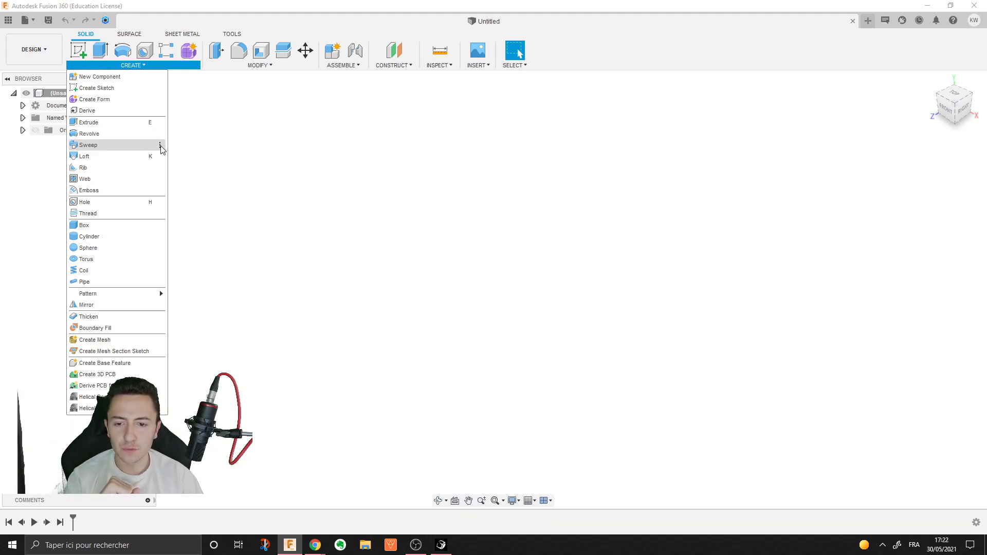
Assign the keyboard shortcut Shift+Question to the Sweep command
mouse_move(161, 148)
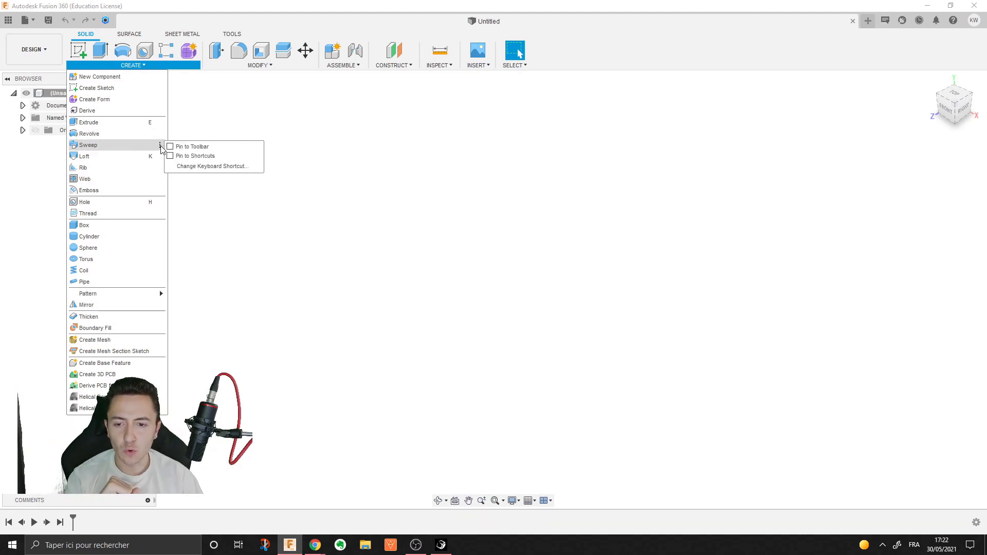
left_click(213, 167)
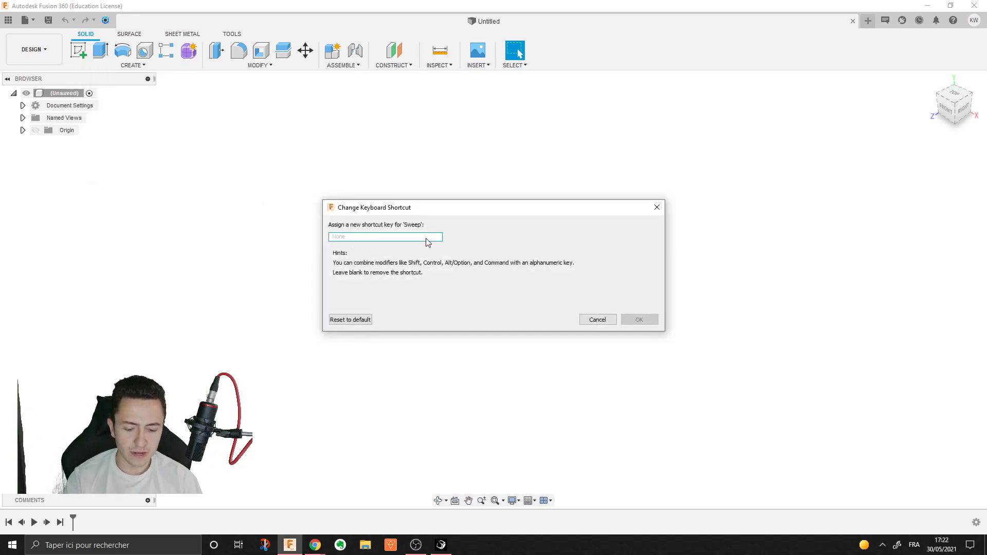
key("comma")
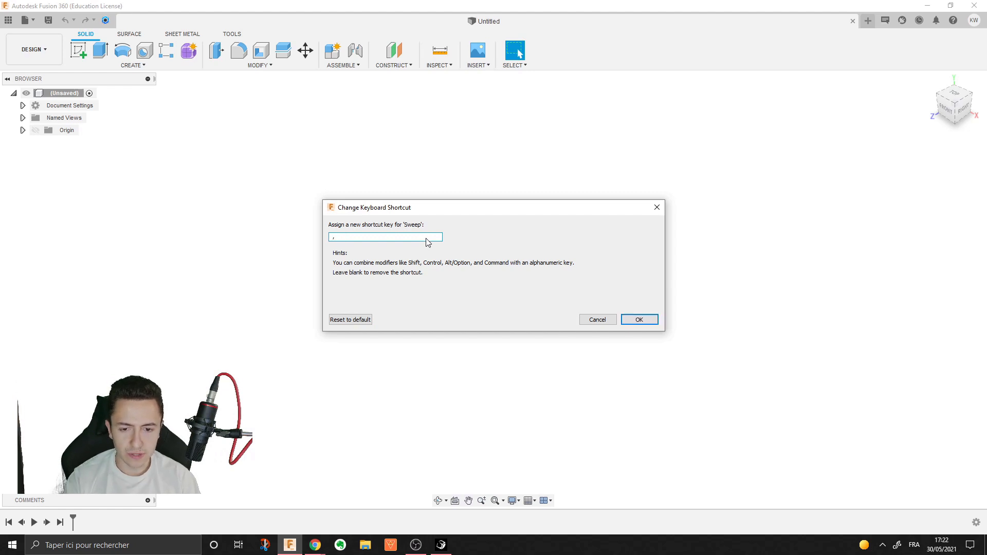
key("semicolon")
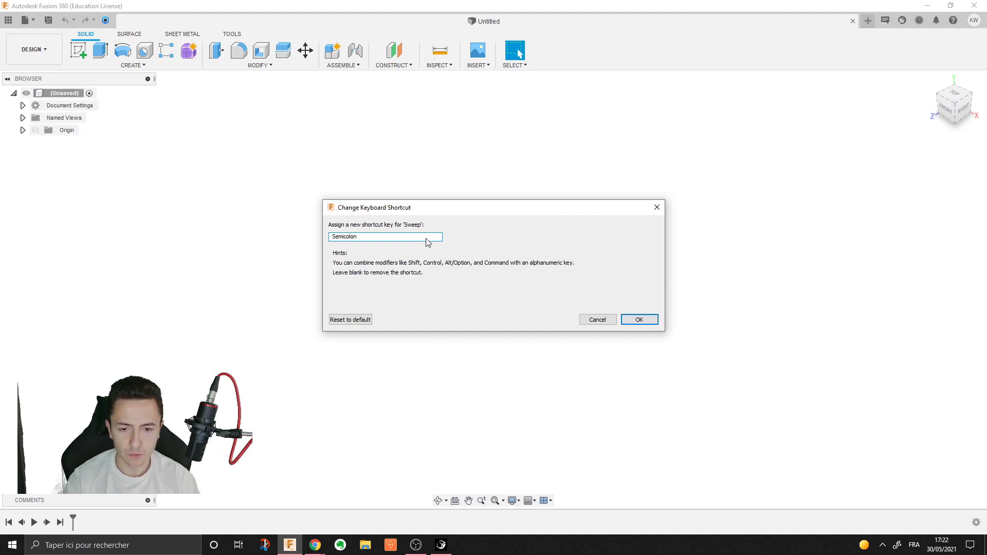
key("BackSpace")
key("shift")
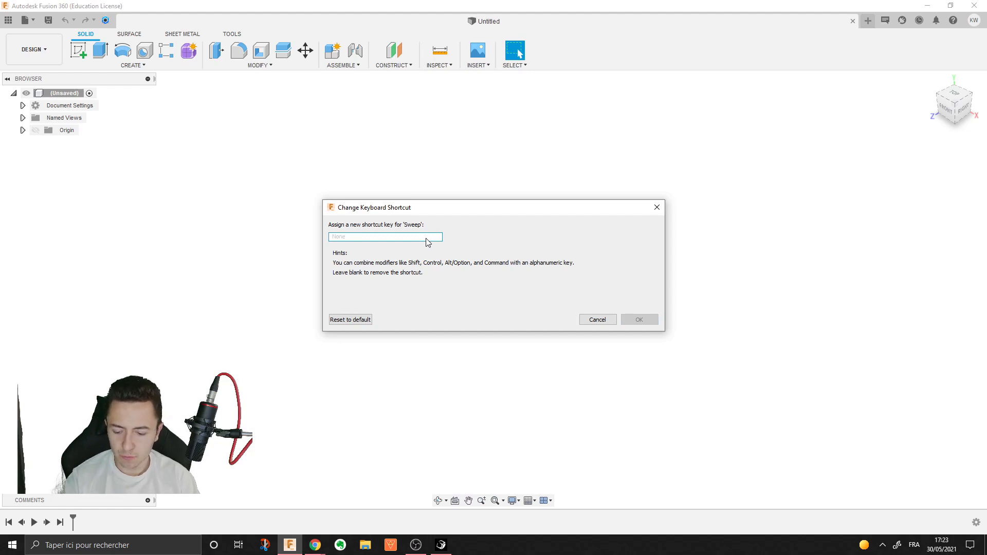
key("ctrl")
key("ctrl+comma")
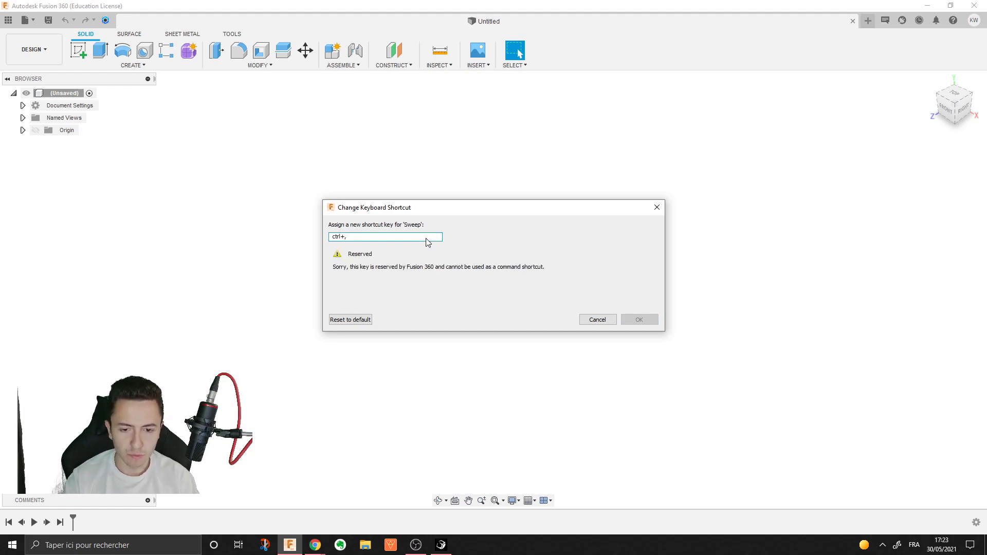
key("shift+question")
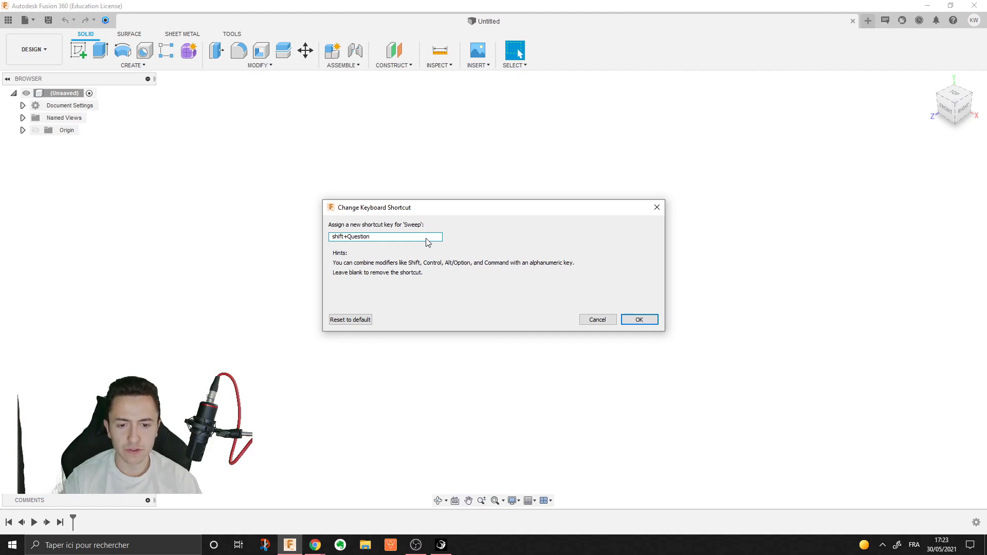
left_click(641, 320)
In the 3Dconnexion radial menu editor, assign section 5 a new macro named Sweep that sends Shift+comma, and close the editor
left_click(441, 545)
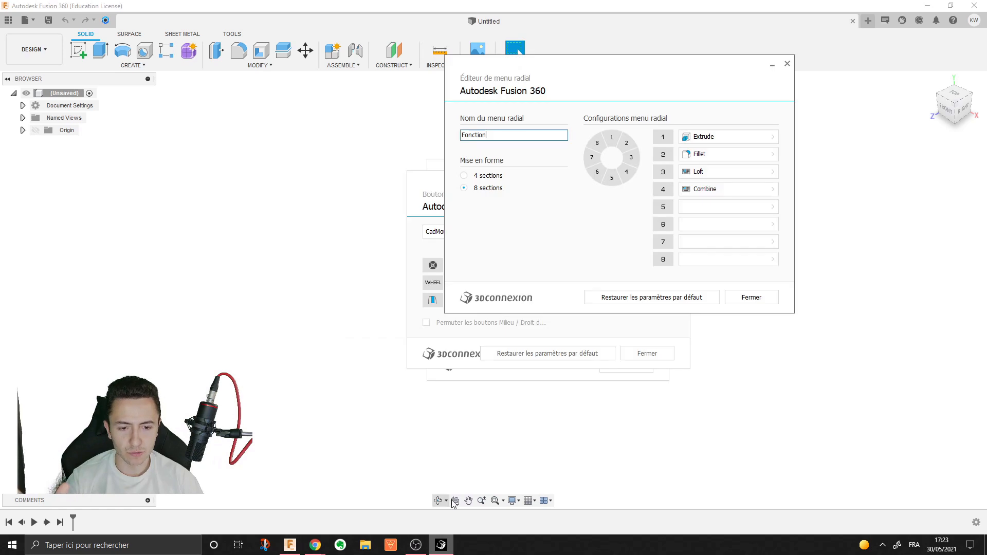
left_click(773, 207)
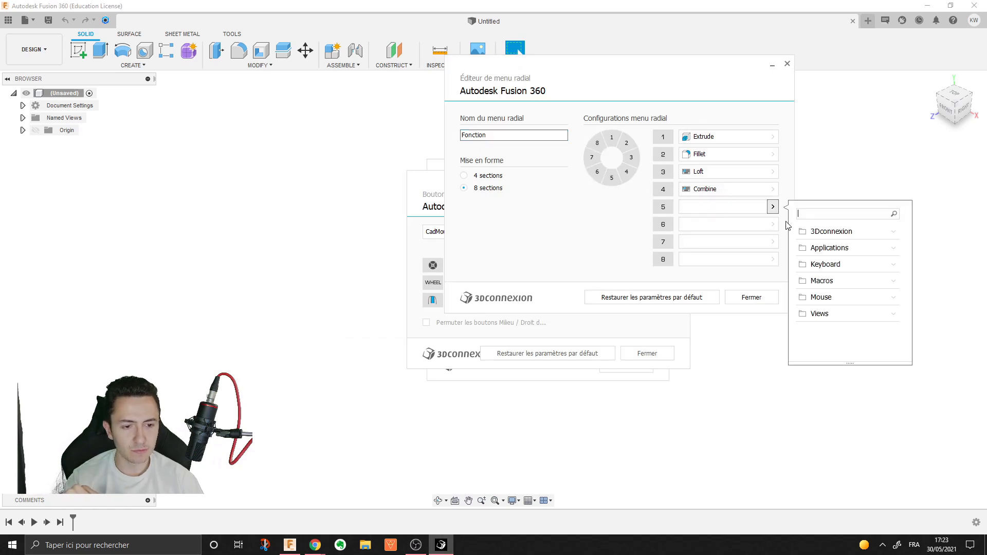
scroll(845, 342, "down", 5)
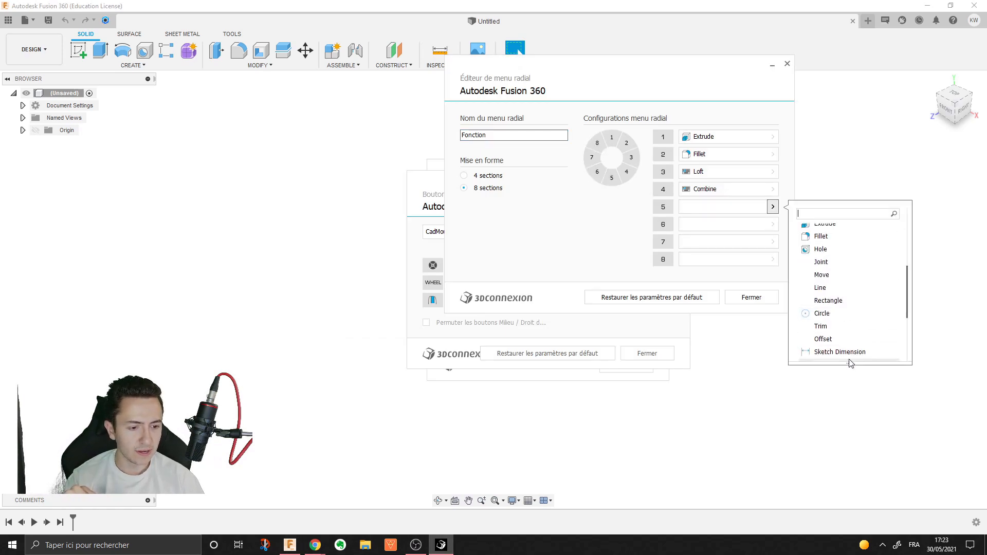
left_click(853, 298)
left_click(579, 240)
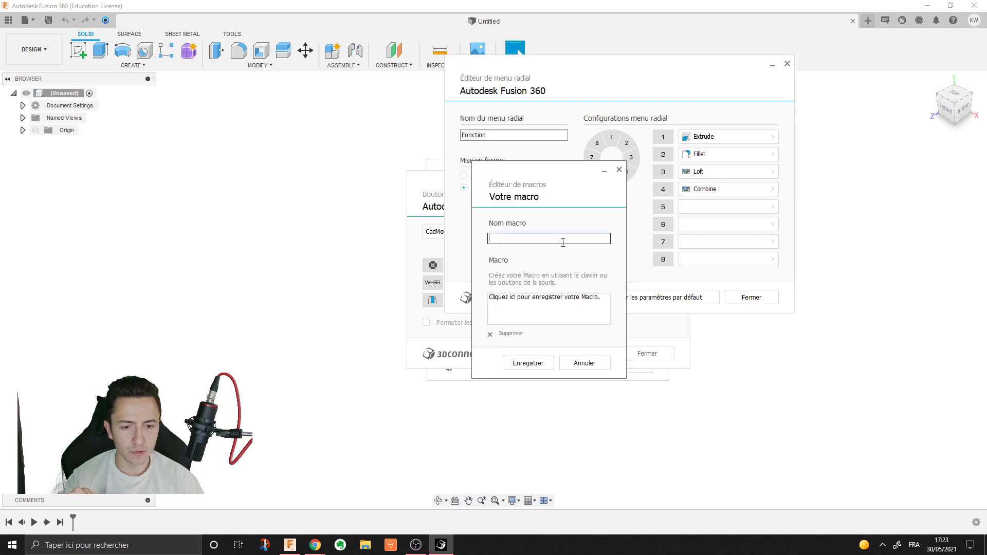
type("Sweep")
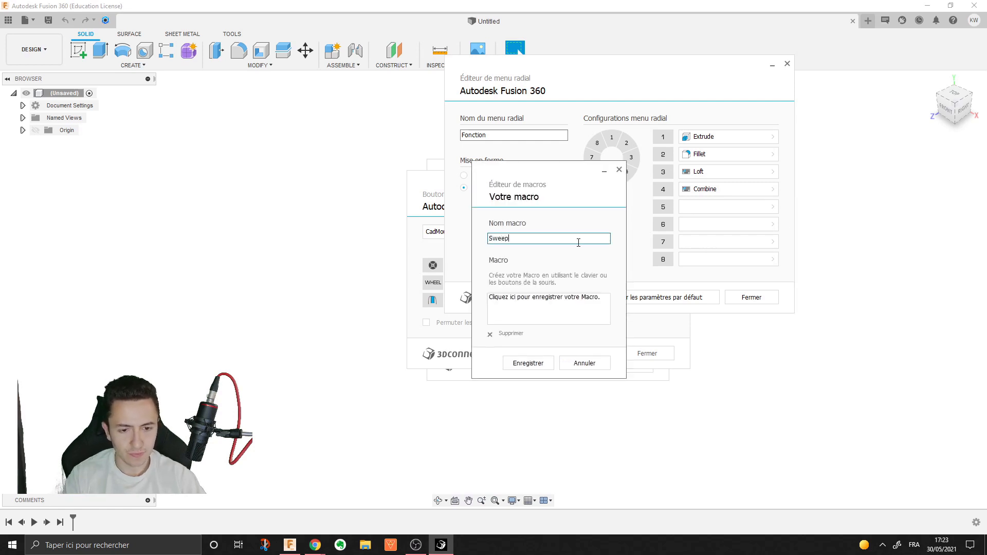
left_click(568, 297)
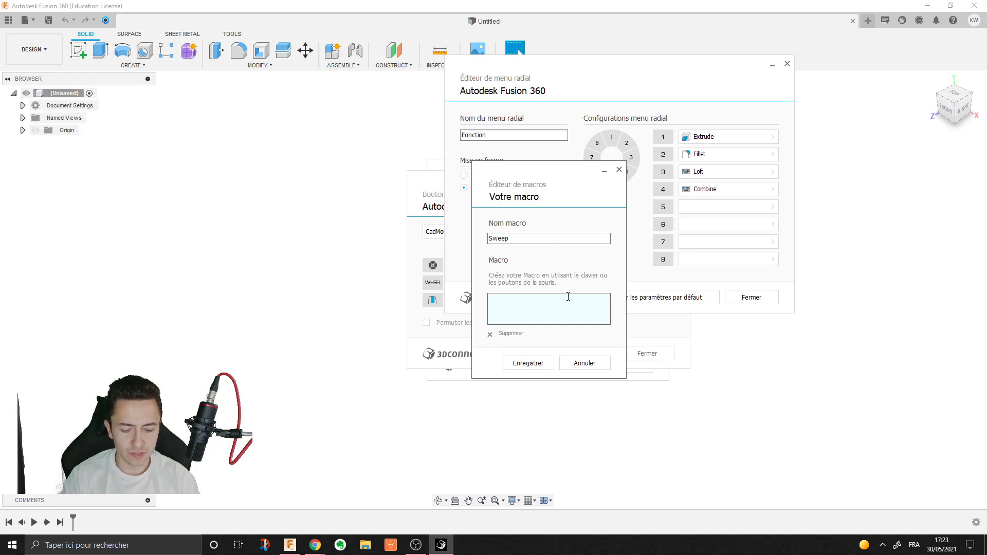
key("shift+comma")
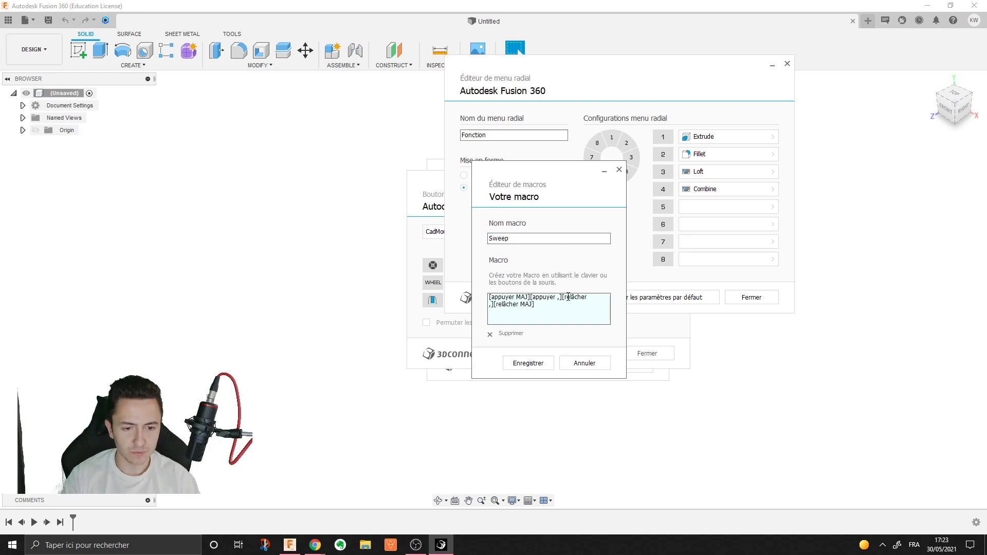
left_click(516, 361)
left_click(773, 295)
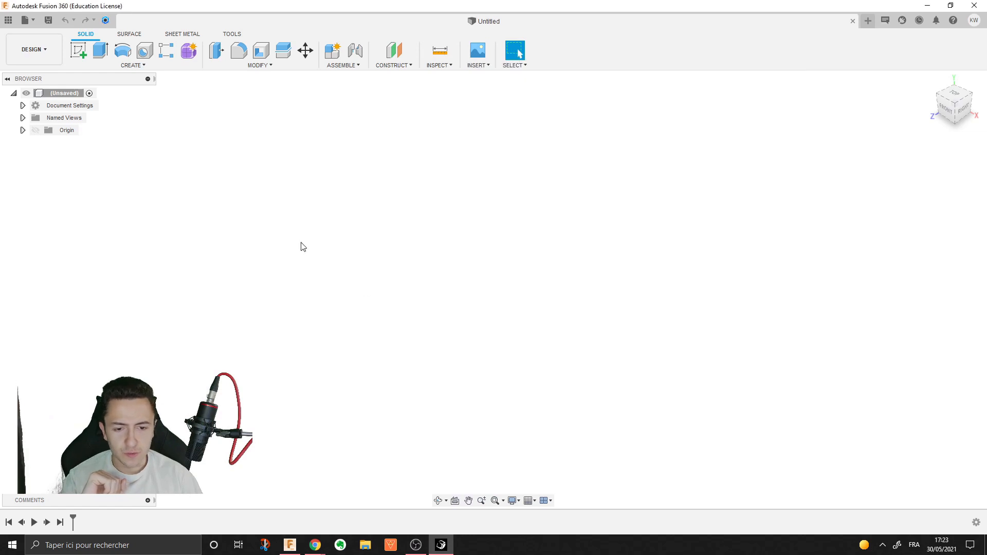
Test the radial menu's Sweep entry and cancel the command
right_click(455, 242)
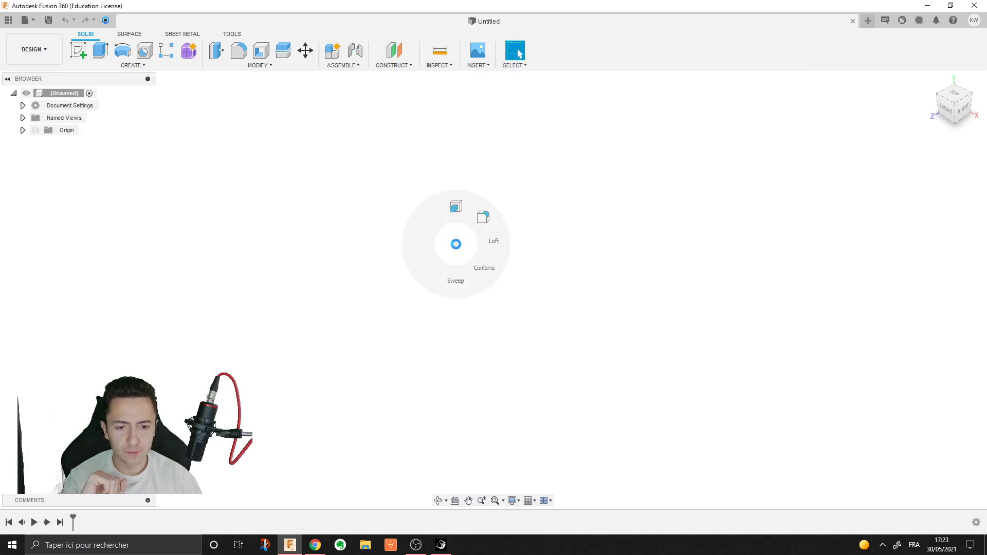
left_click(464, 281)
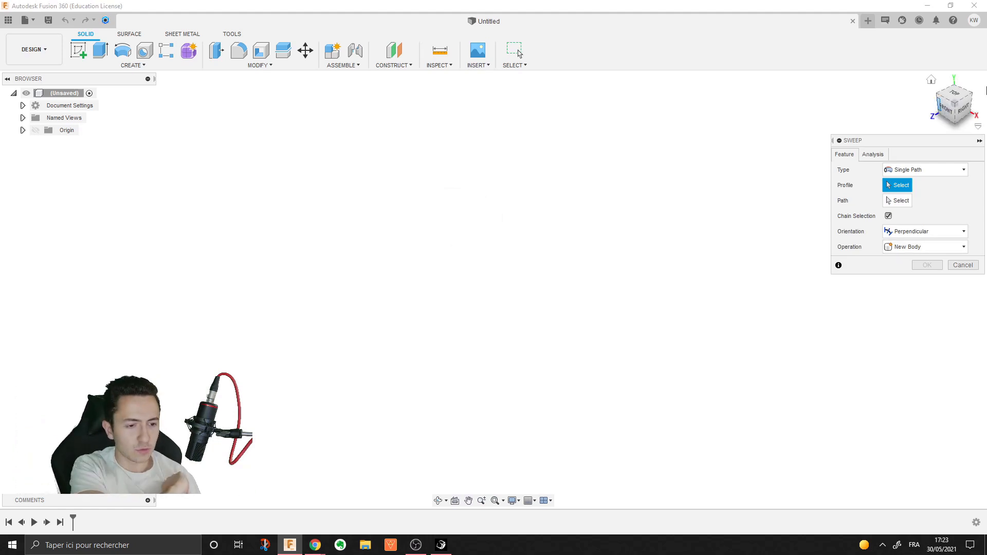
left_click(965, 266)
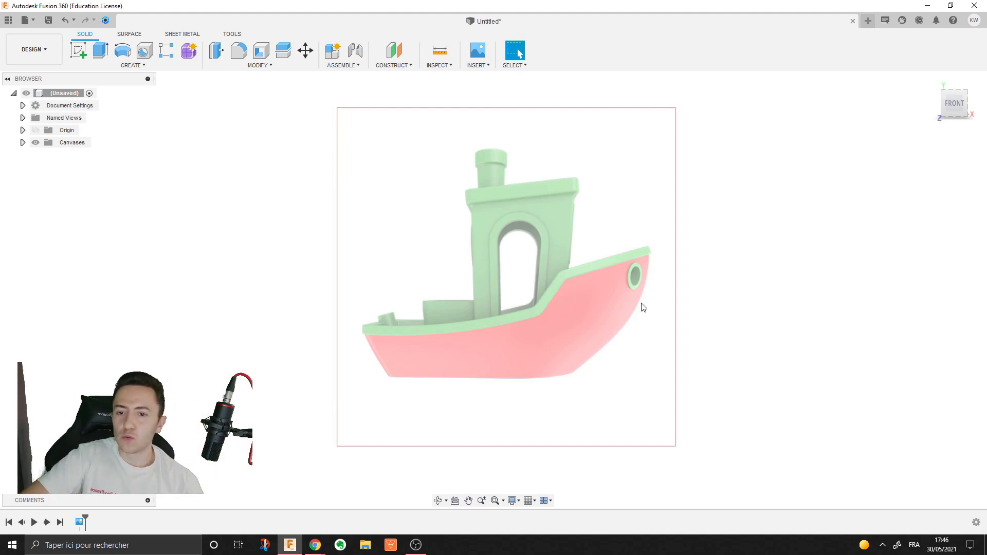
Start a new sketch on the horizontal plane below the boat canvas using the radial menu
middle_click_drag(375, 145, 341, 144)
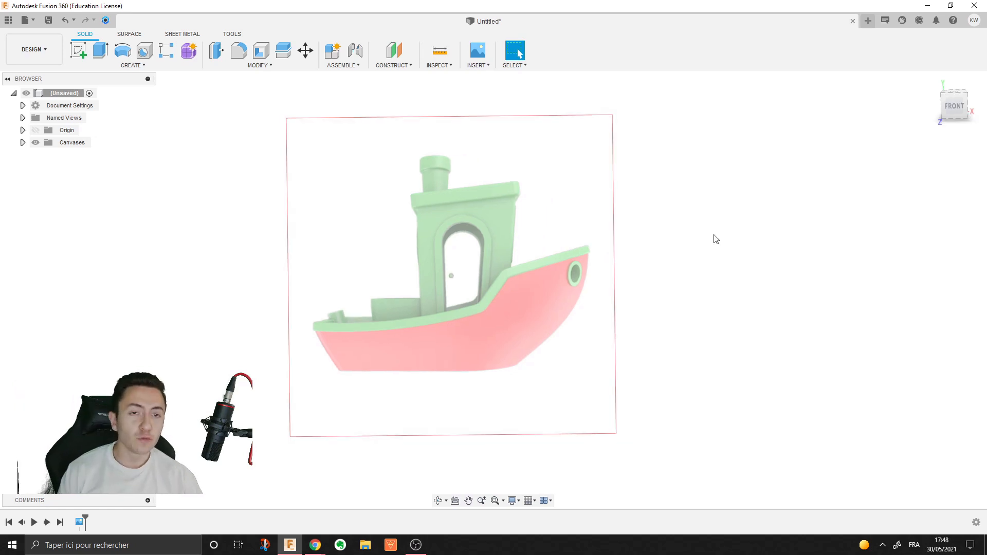
right_click(714, 236)
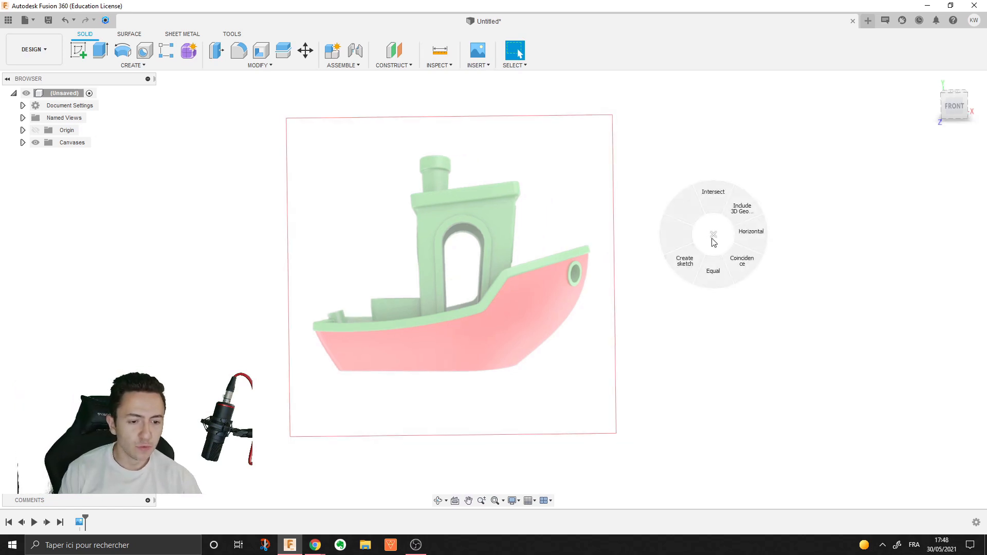
left_click(689, 265)
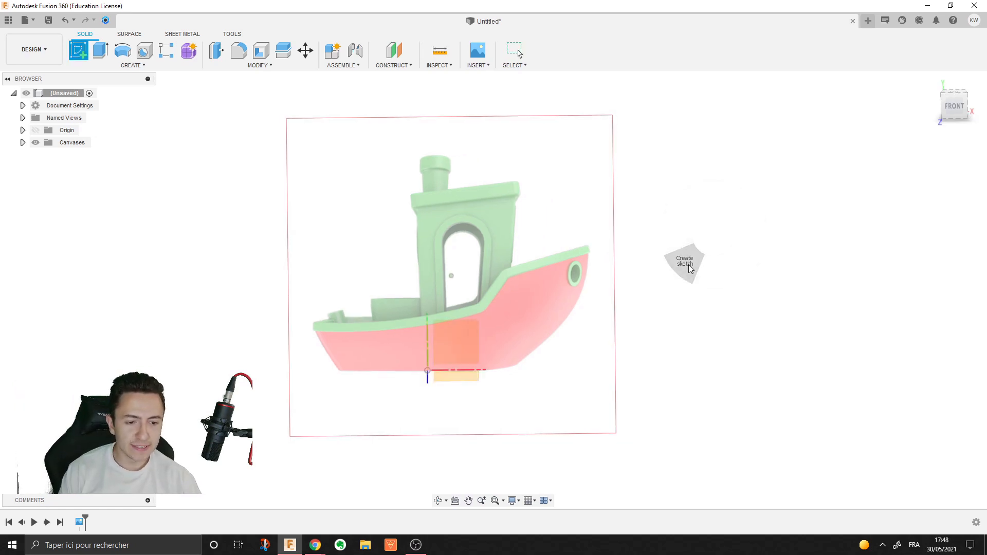
left_click(470, 378)
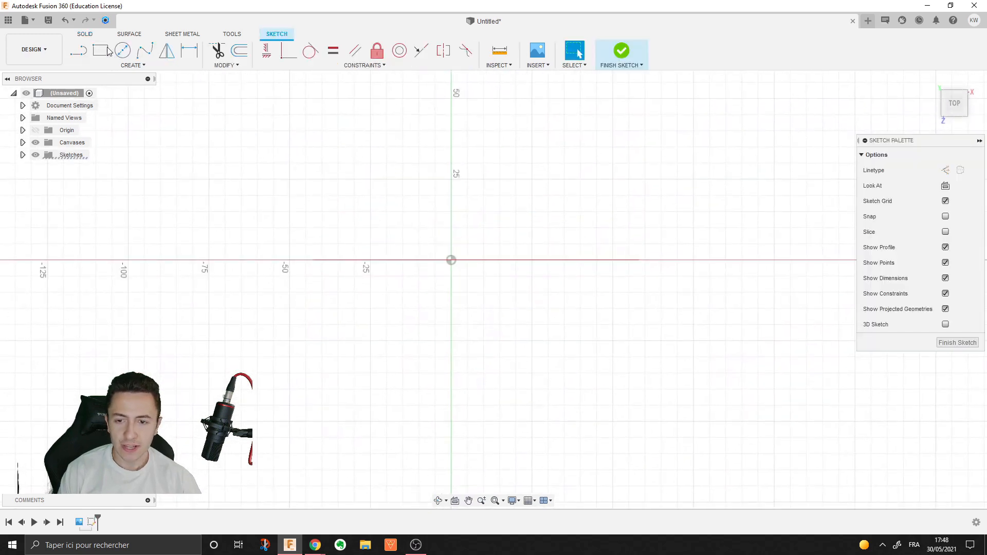
Sketch a vertical line across the horizontal axis, near the stern end of the boat canvas, with the radial menu's Line tool
right_click(344, 128)
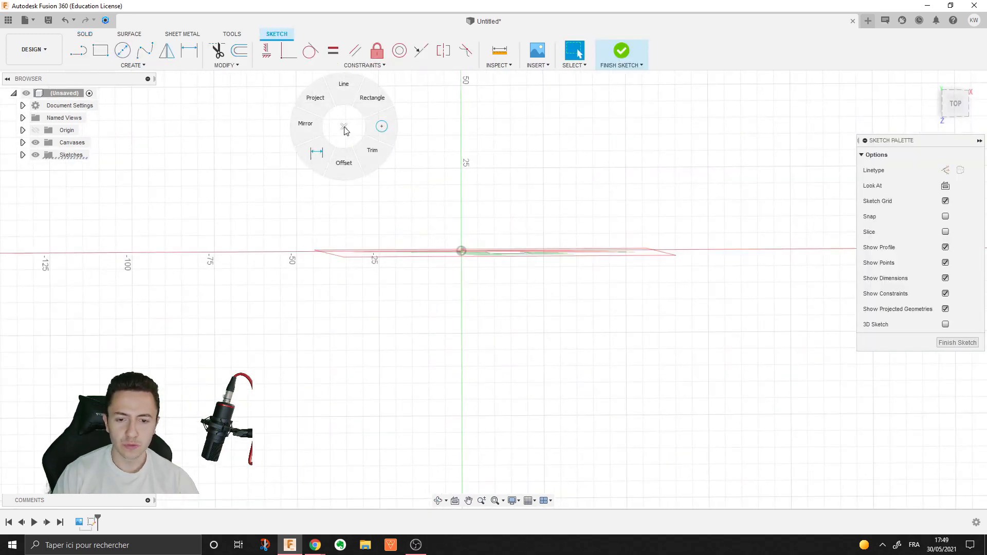
left_click(344, 89)
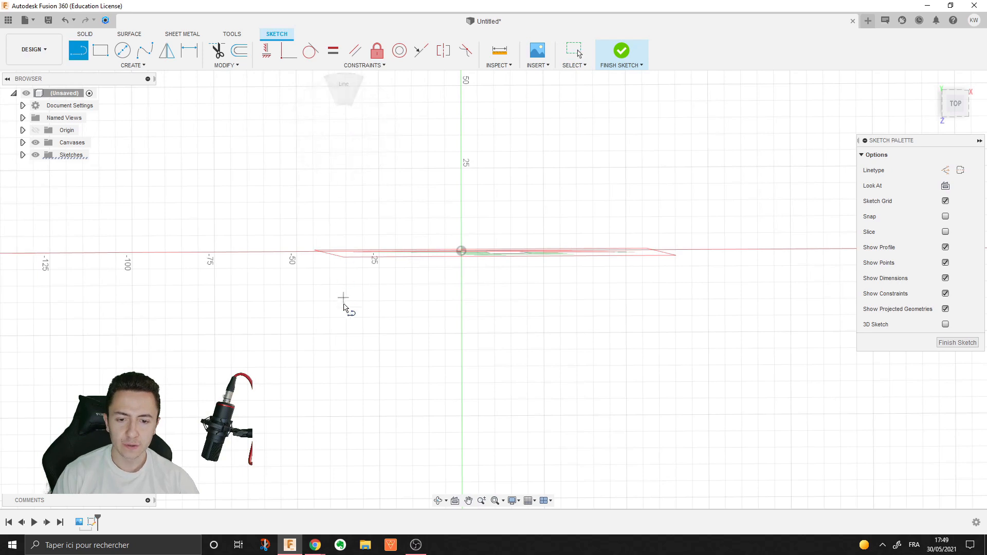
left_click(343, 311)
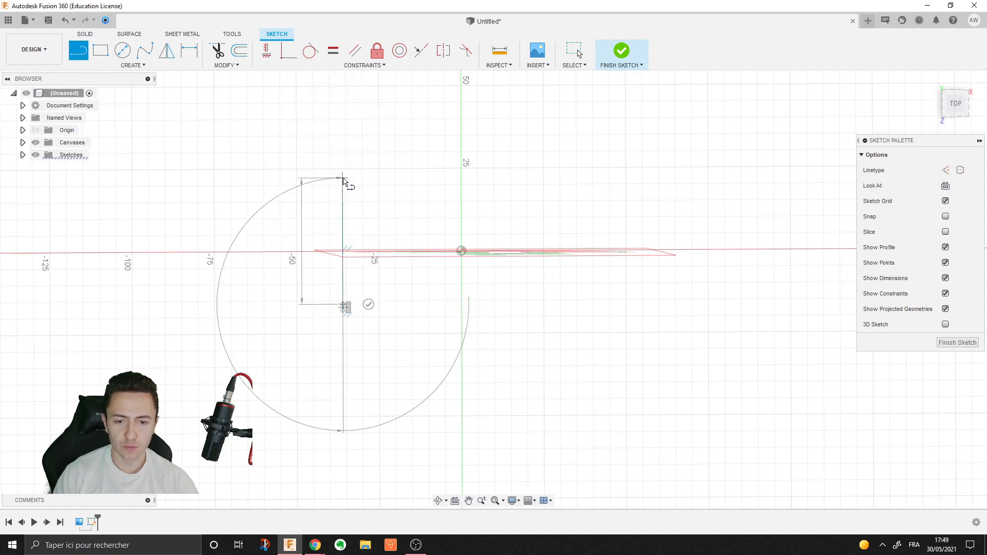
left_click(342, 179)
key("Escape")
right_click(449, 207)
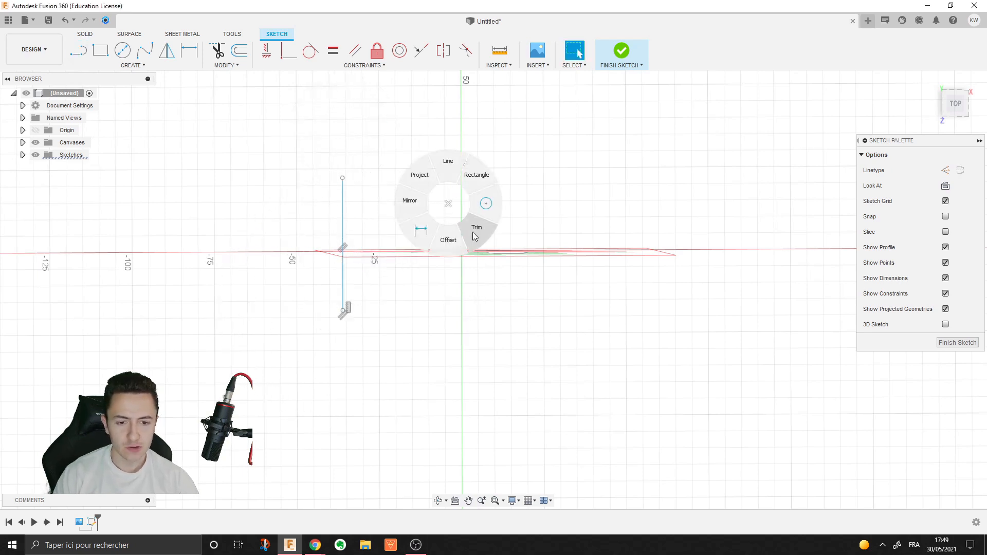
left_click(433, 184)
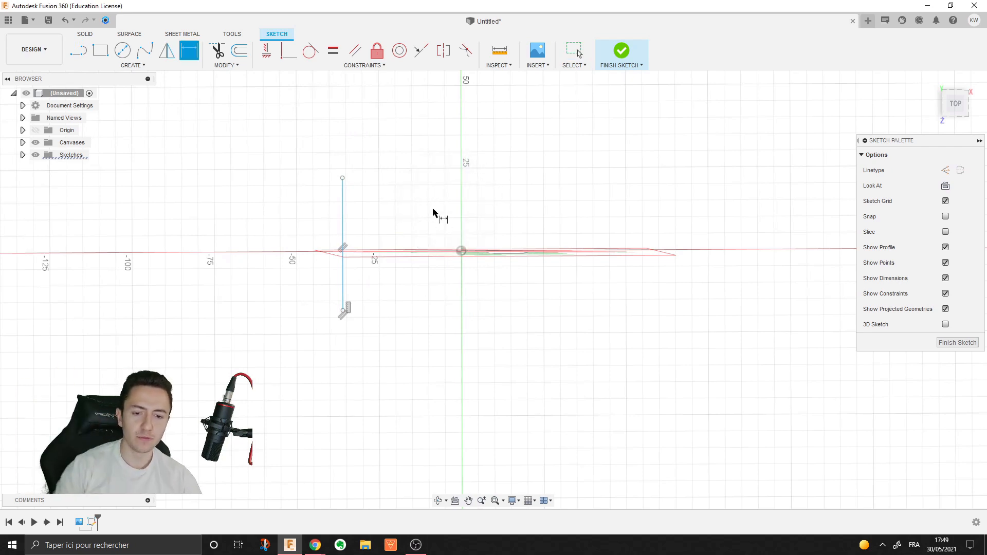
right_click(458, 161)
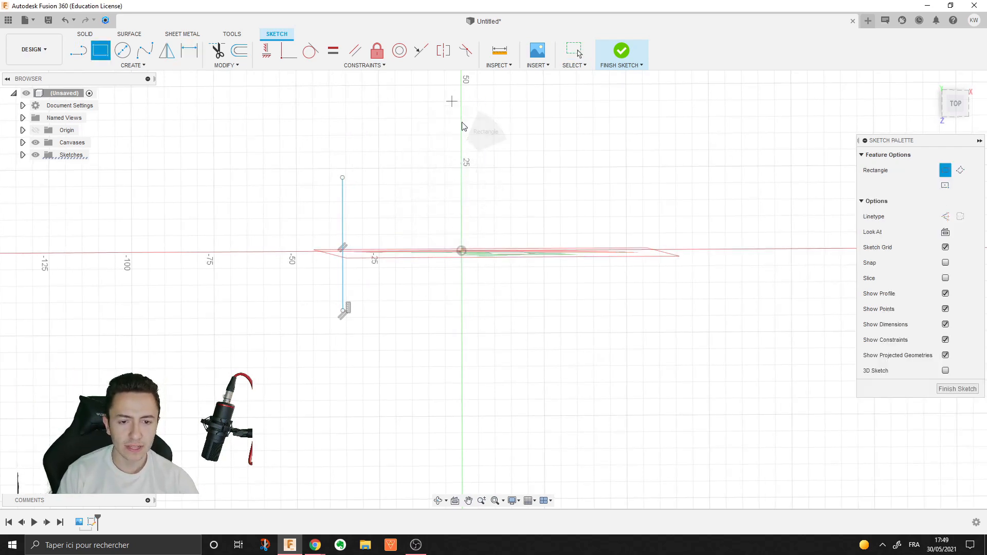
Sketch a line from the origin to the midpoint of the vertical line, using the radial menu's Line tool
right_click(458, 117)
left_click(461, 82)
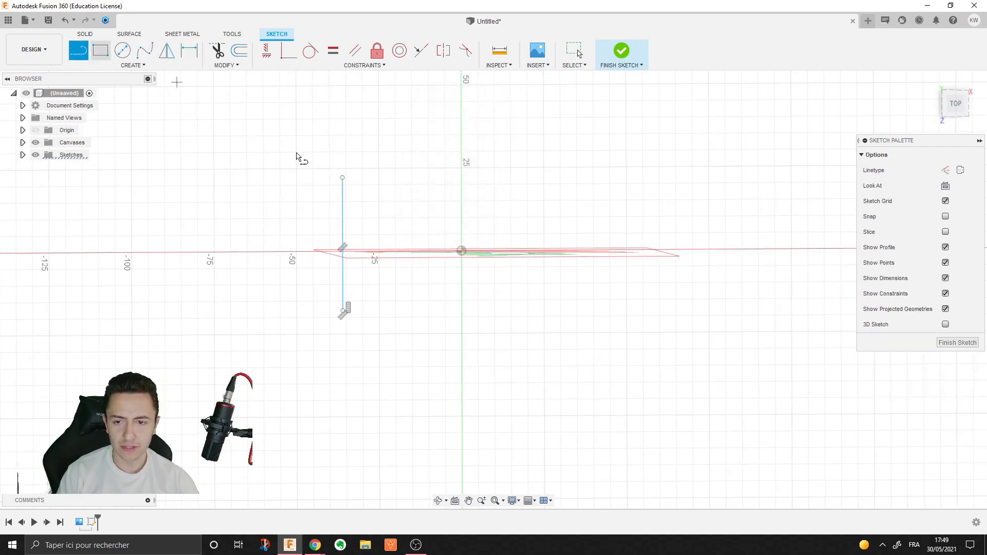
left_click(461, 251)
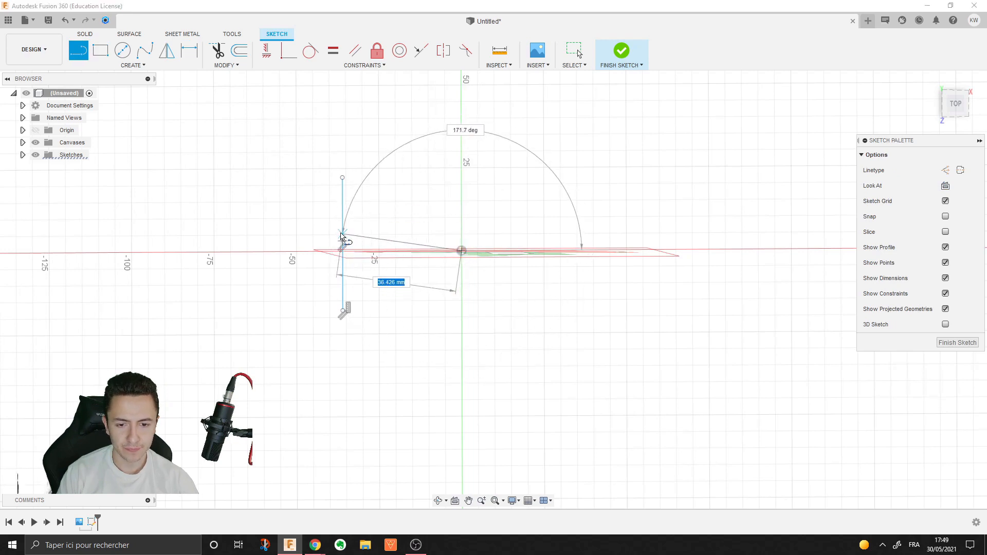
left_click(342, 241)
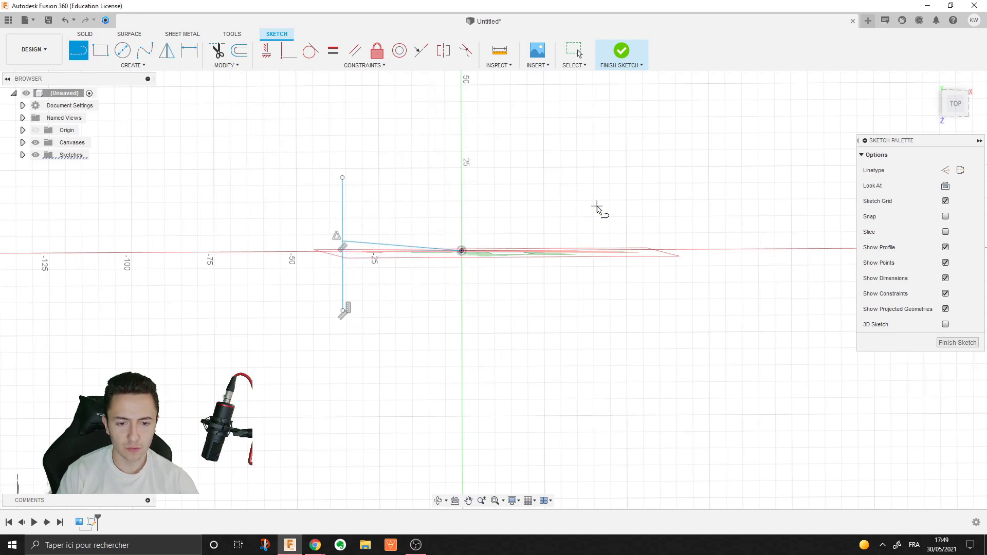
Shift the vertical stern line toward the origin and sketch a spline from its upper end to the horizontal axis near the bow
key("Escape")
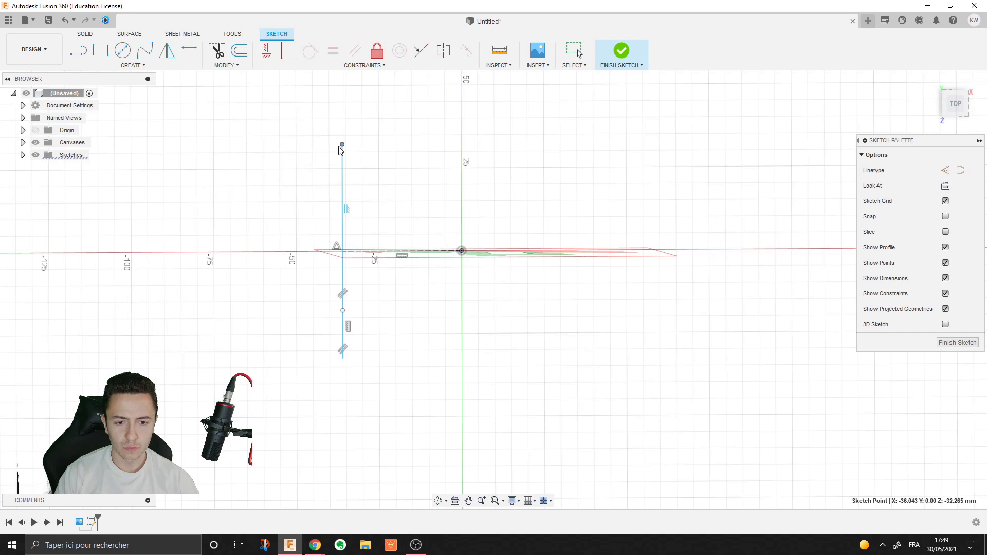
left_click_drag(340, 149, 366, 177)
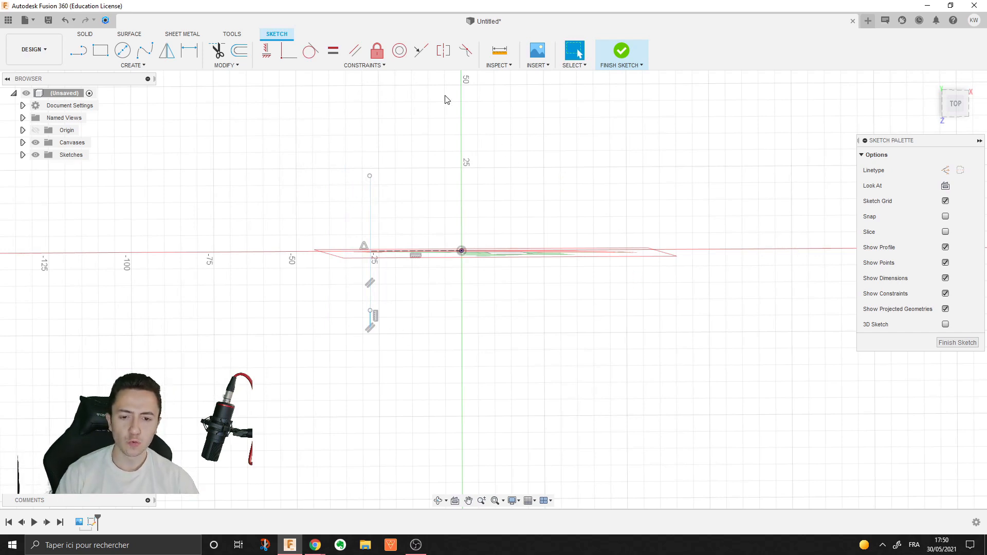
right_click(423, 183)
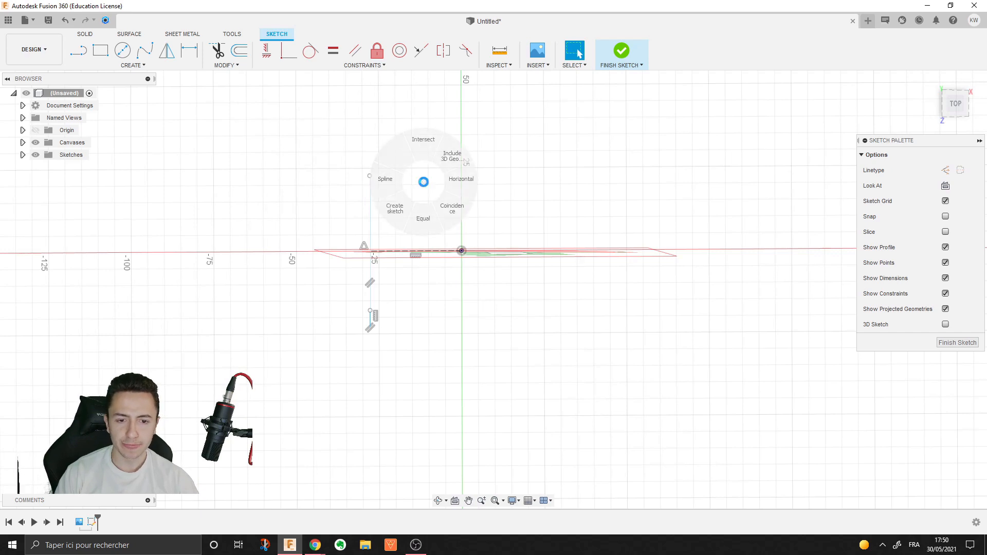
left_click(383, 181)
left_click(367, 176)
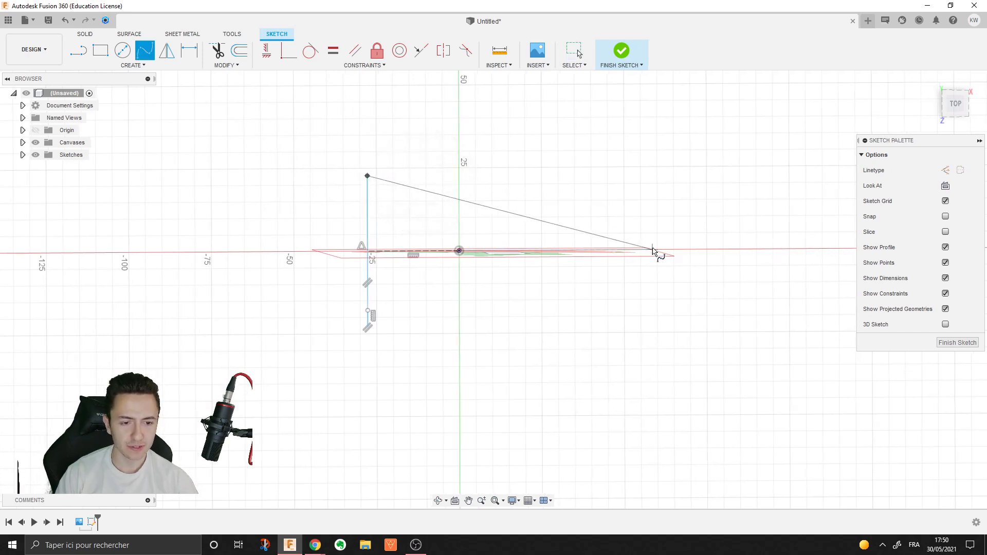
left_click(653, 249)
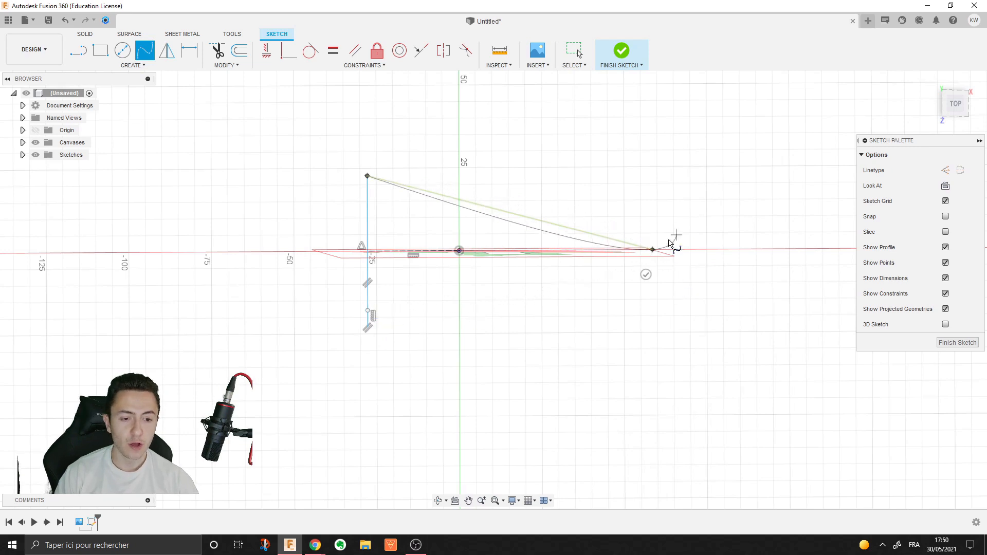
left_click(653, 250)
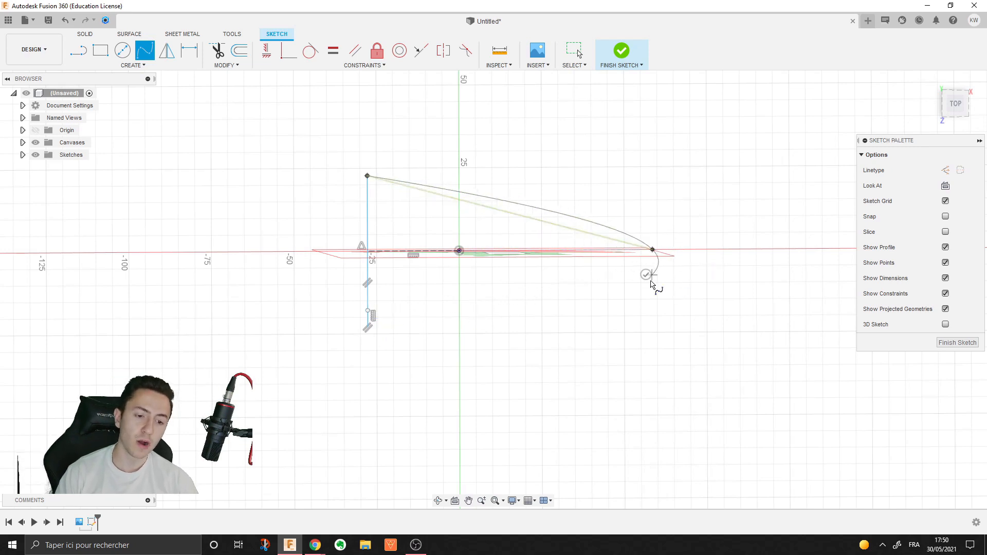
left_click(646, 275)
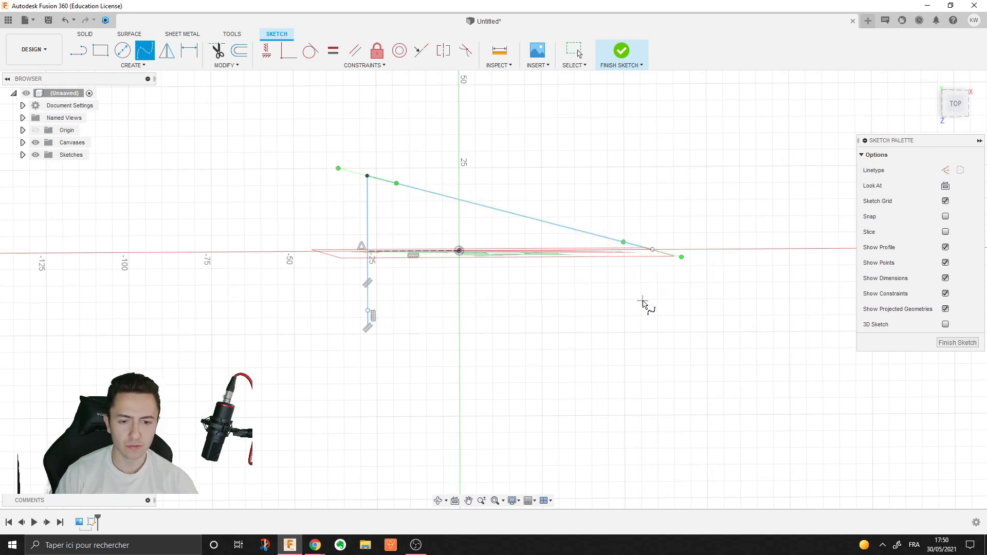
Delete the short extra line segment overlapping the lower end of the vertical stern line
scroll(360, 322, "up", 6)
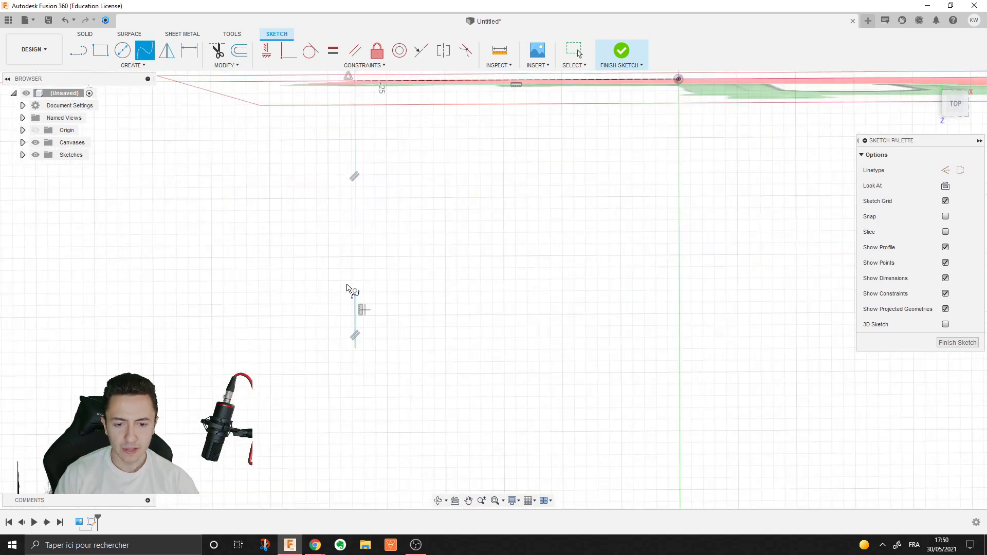
scroll(346, 236, "down", 1)
right_click(385, 261)
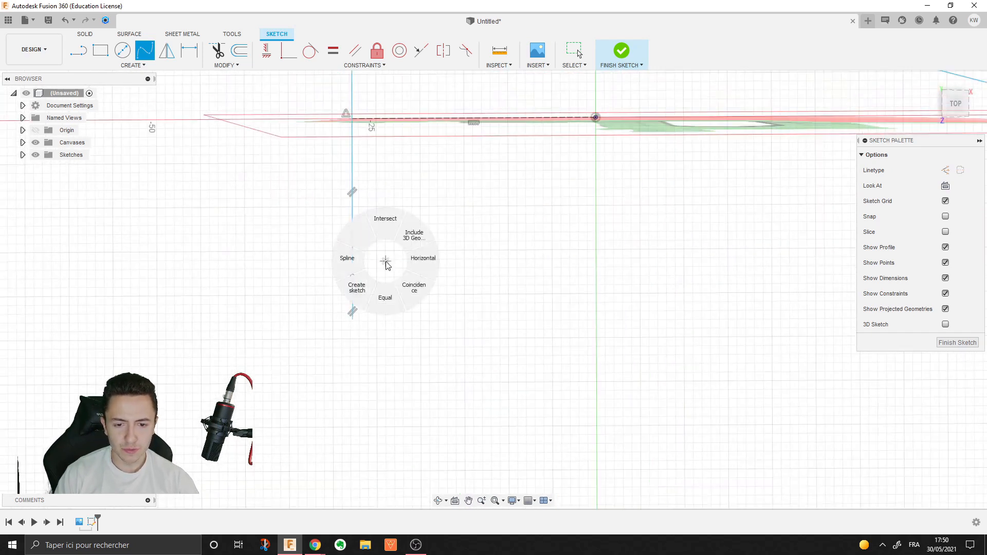
right_click(385, 261)
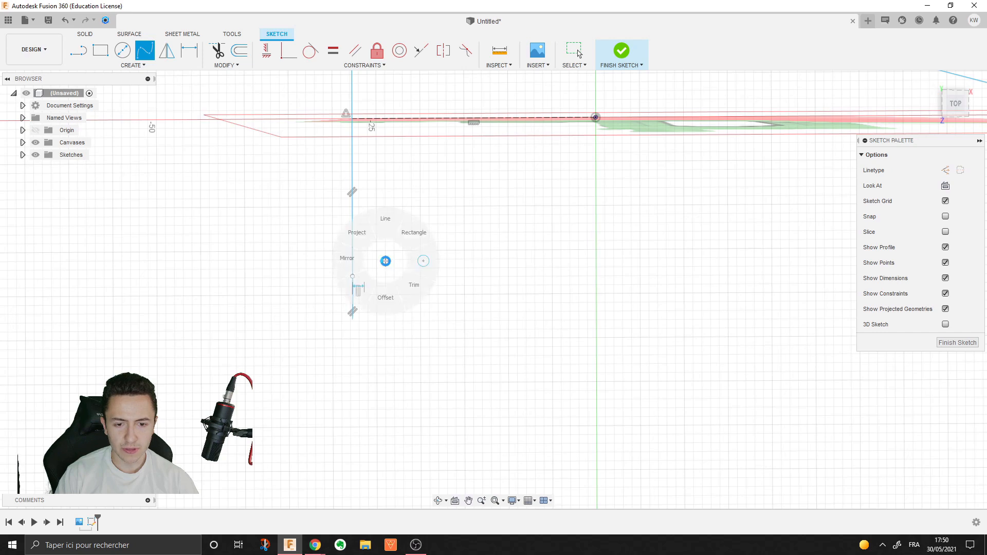
left_click(411, 286)
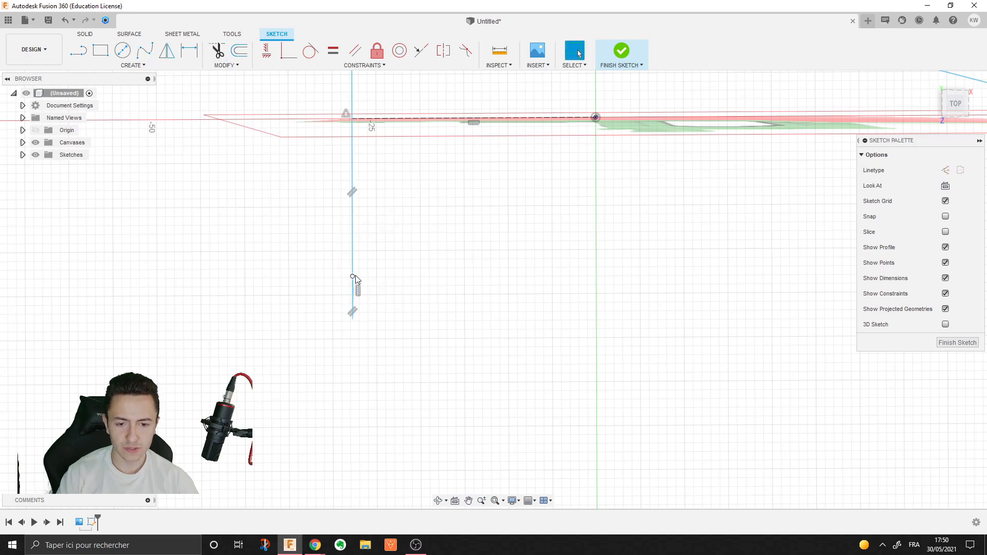
key("Escape")
left_click_drag(351, 289, 361, 334)
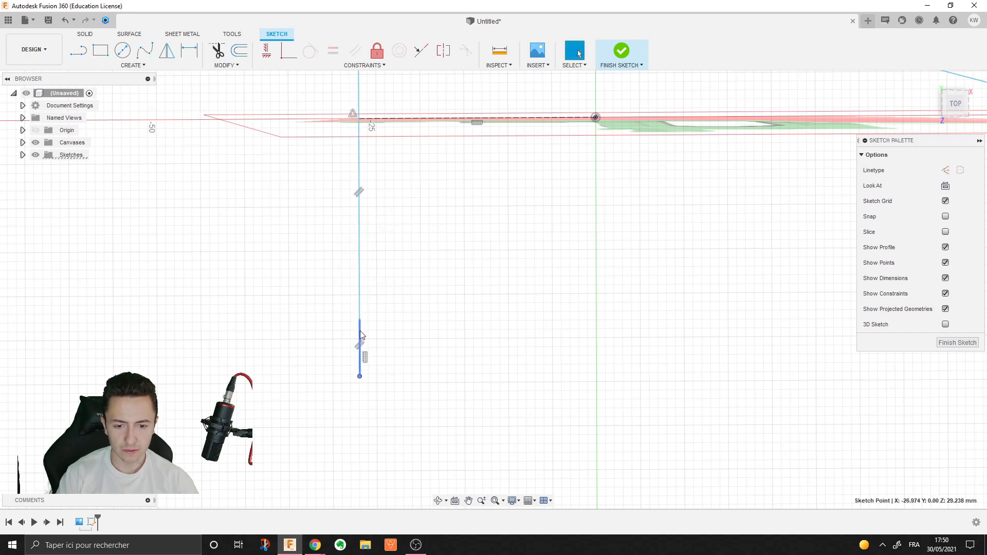
left_click(361, 335)
key("Delete")
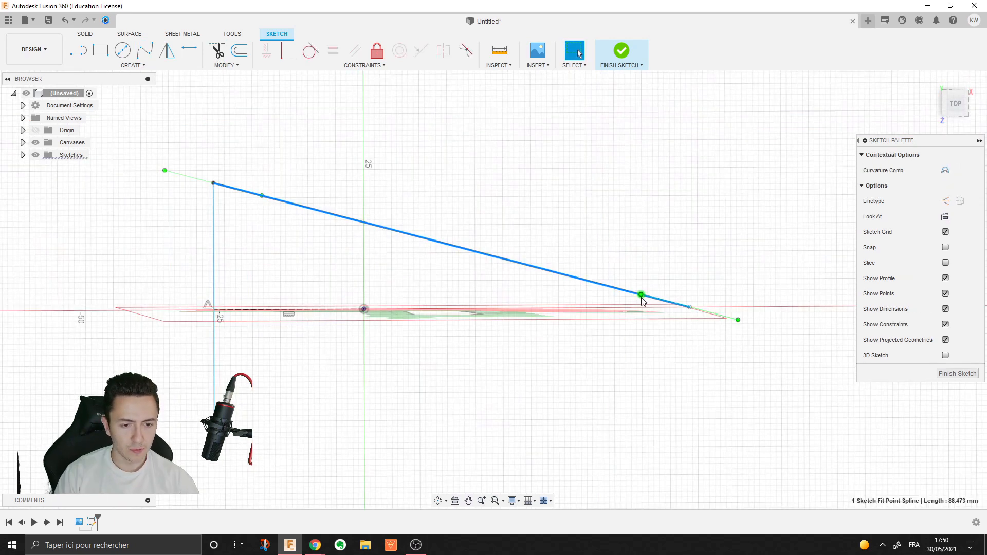
Curve the spline outward with its bow-end handle and move its bow endpoint to the front end of the hull's flat bottom
left_click_drag(641, 294, 657, 268)
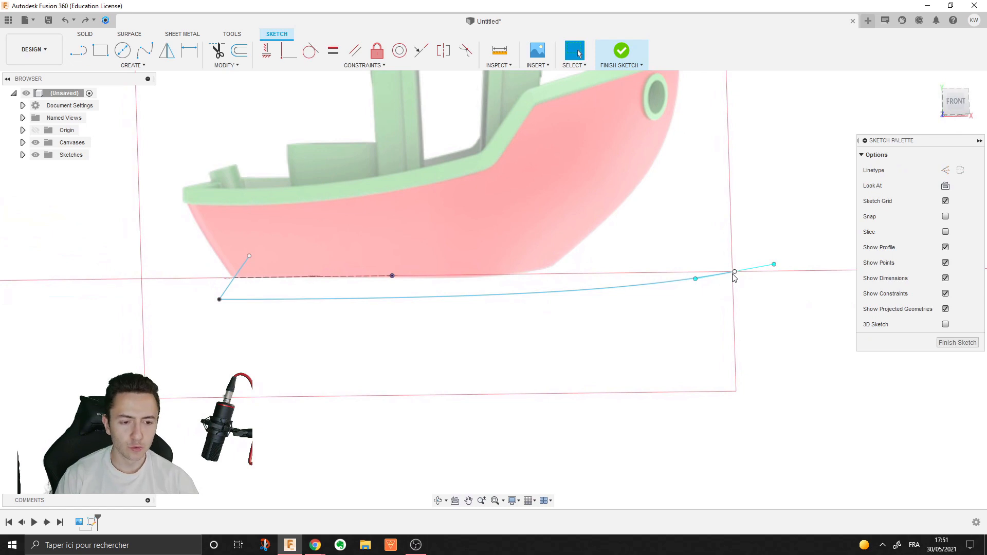
left_click_drag(727, 278, 553, 275)
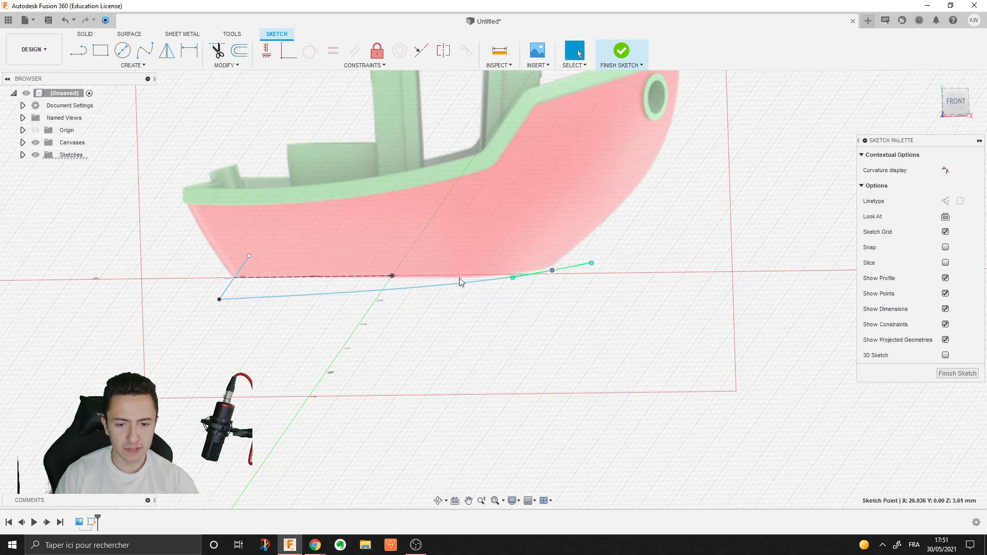
mouse_move(944, 102)
left_mouse_down()
mouse_move(917, 107)
mouse_move(900, 144)
left_mouse_up()
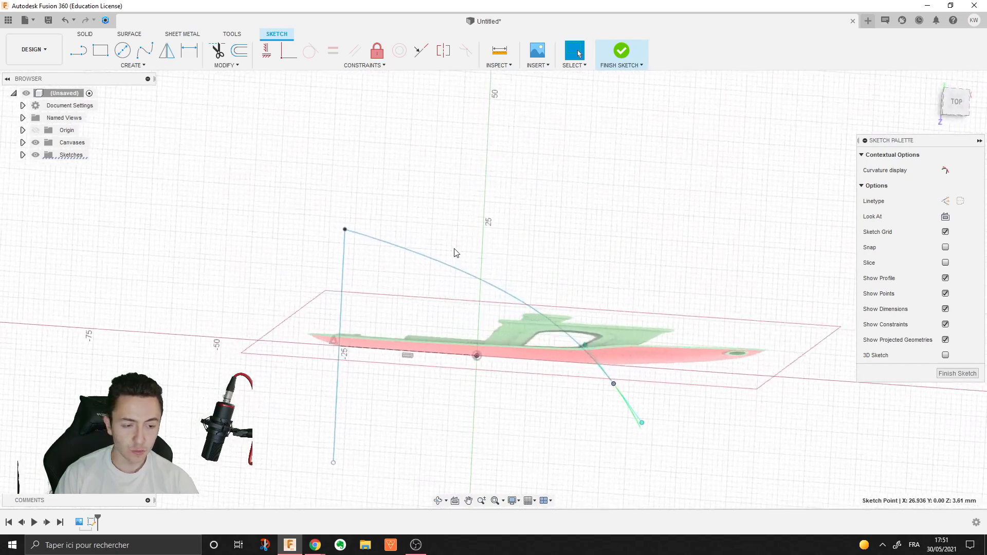
left_click_drag(343, 235, 337, 237)
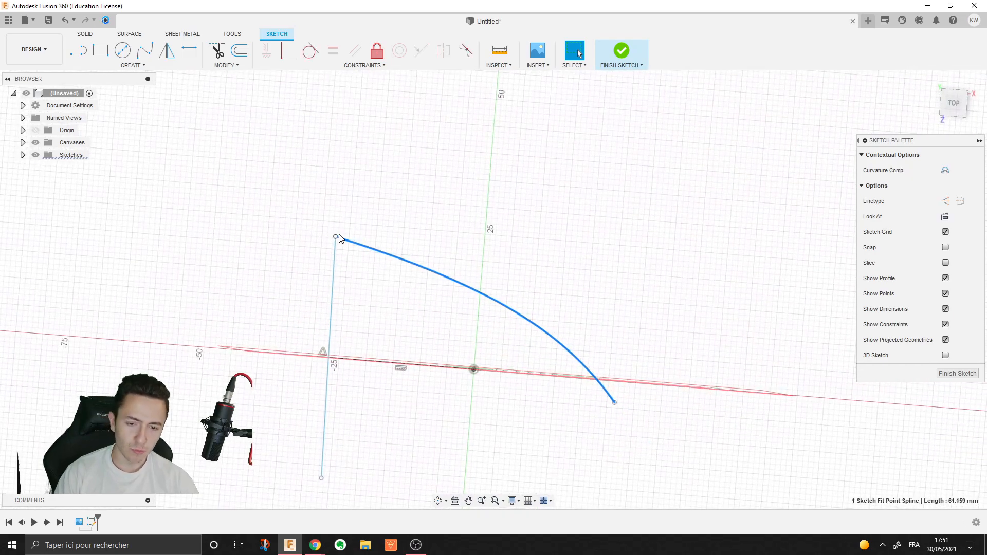
left_click(372, 198)
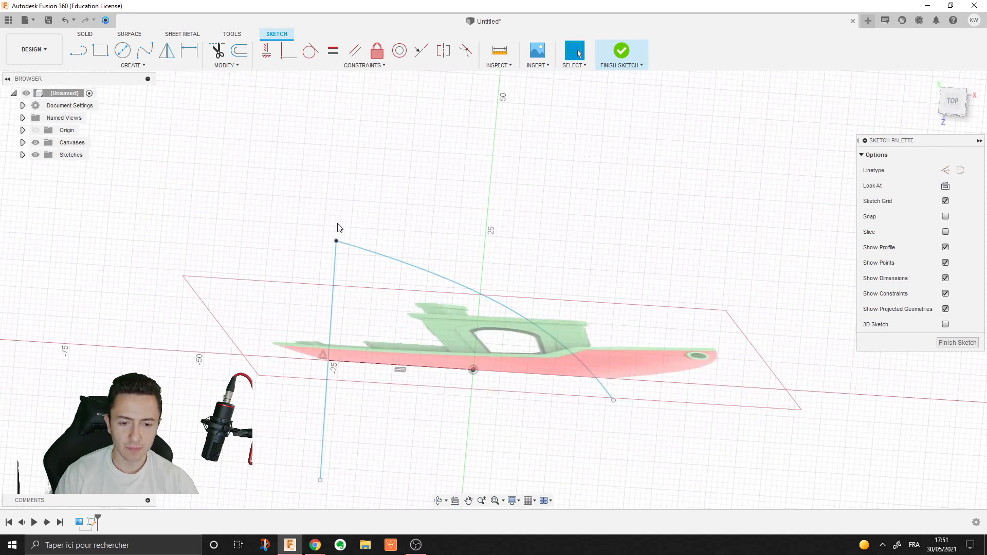
Draw a horizontal construction line from the origin to the spline's bow end and fit the stern line to the hull's rear bottom corner
right_click(325, 406)
left_click(325, 366)
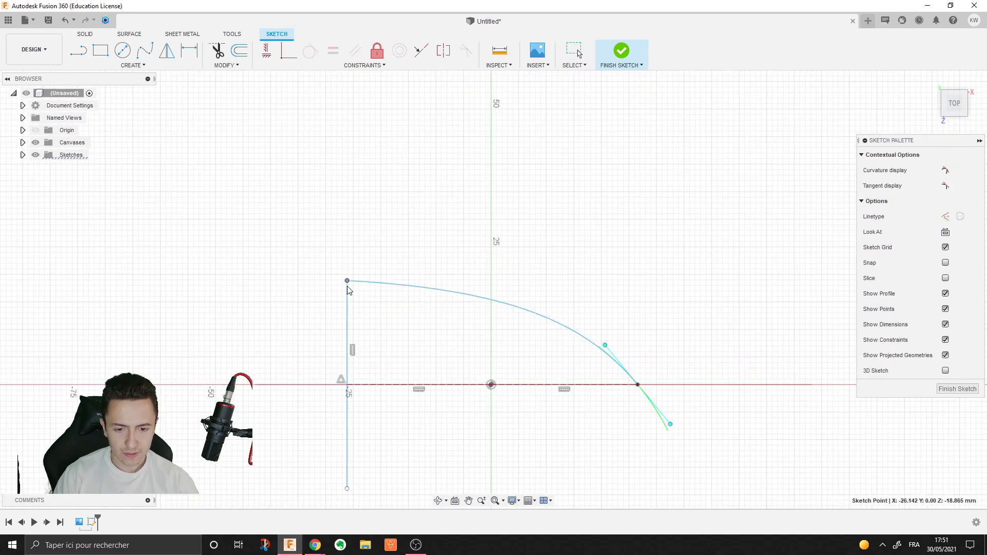
left_click_drag(347, 286, 348, 315)
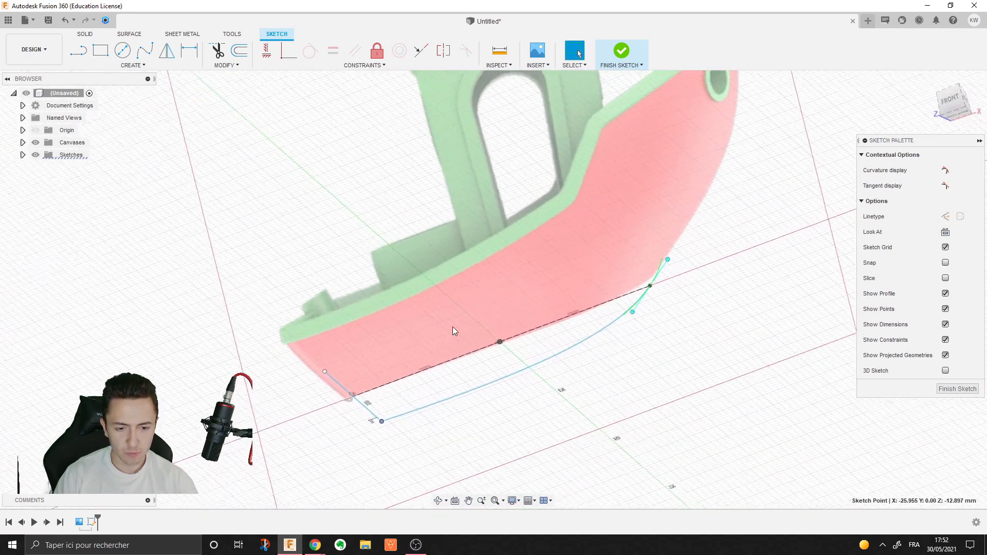
left_click_drag(349, 392, 344, 395)
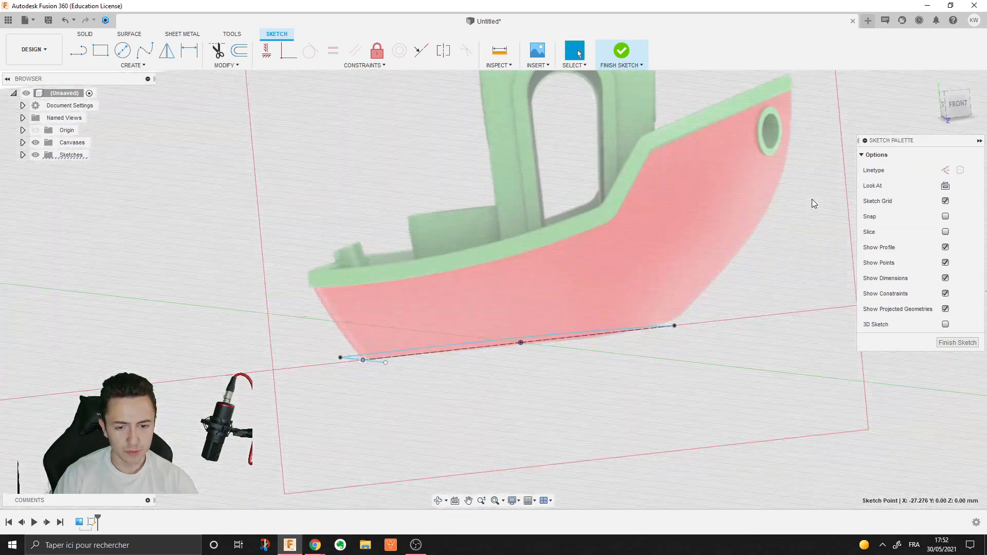
Mirror the spline across the horizontal construction line to close the symmetrical hull-bottom profile
right_click(665, 226)
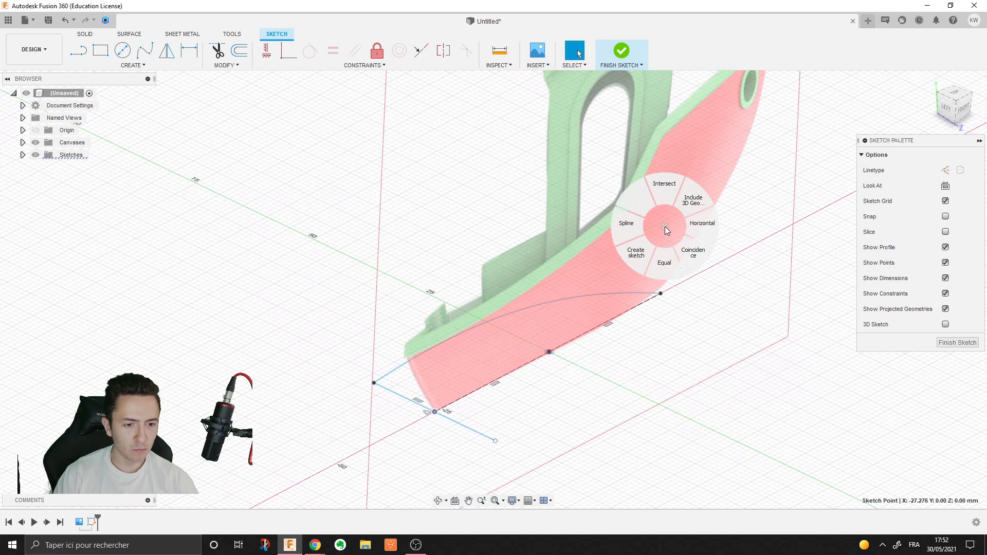
left_click(665, 226)
right_click(665, 226)
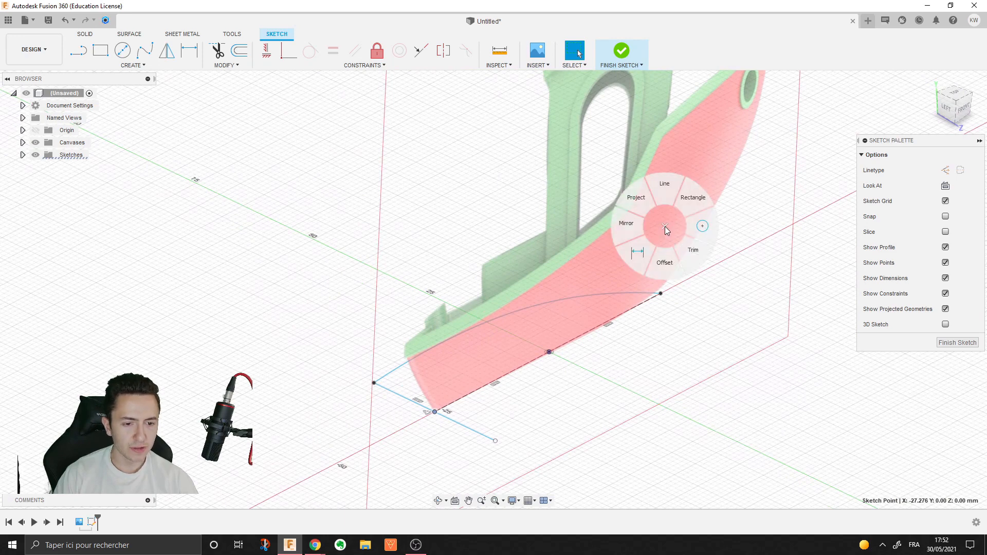
left_click(626, 223)
left_click(524, 309)
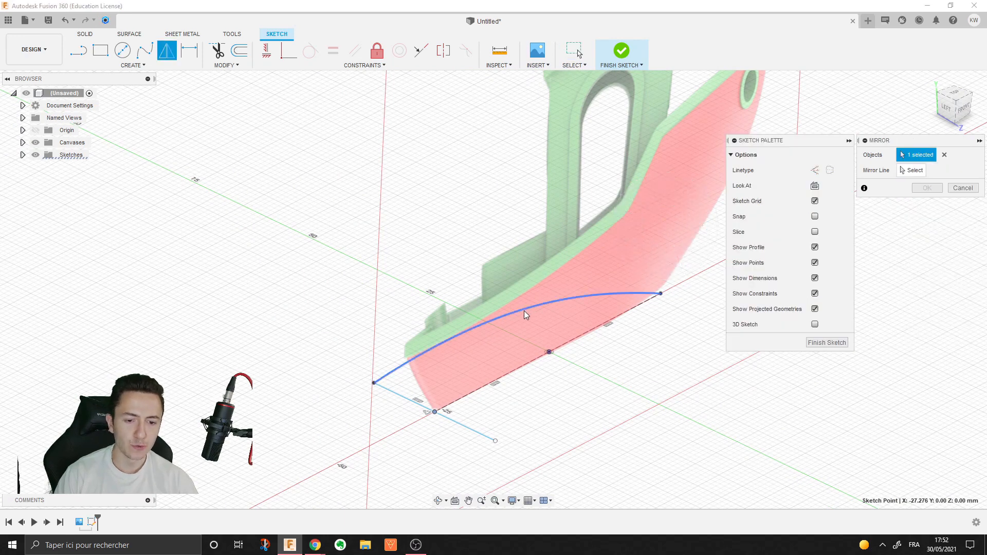
left_click(901, 172)
left_click(587, 342)
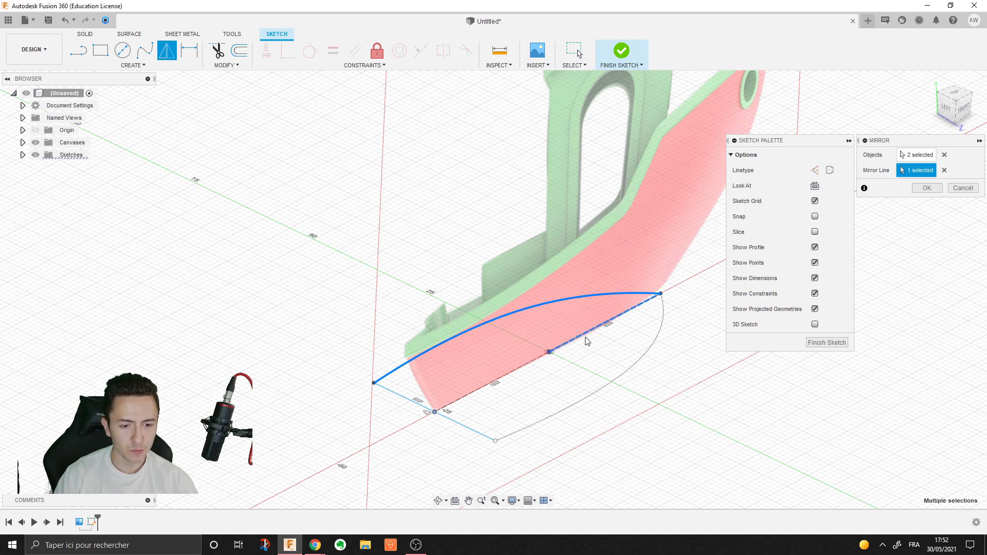
left_click(923, 190)
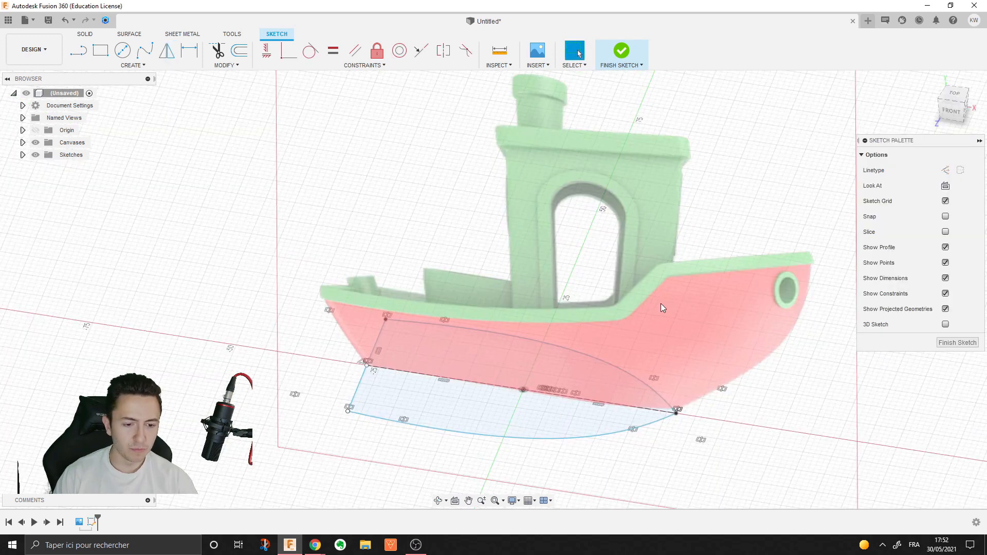
Create an offset construction plane 45 mm above the hull-bottom sketch profile
right_click(661, 303)
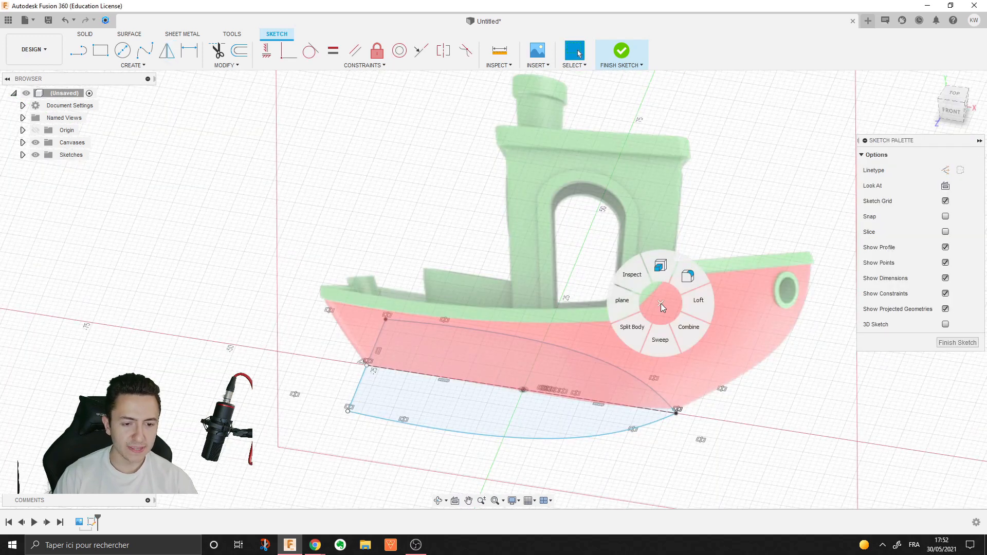
left_click(620, 296)
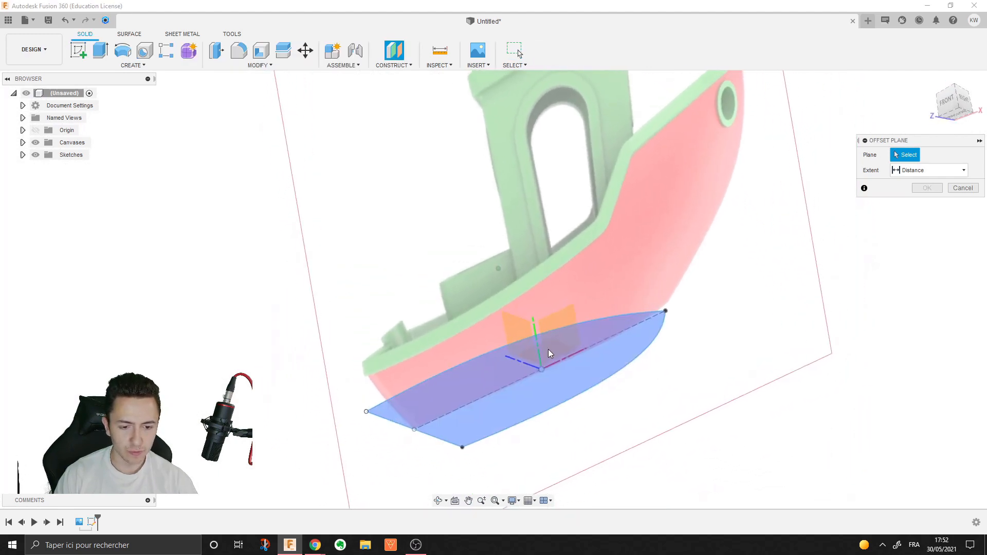
left_click(599, 360)
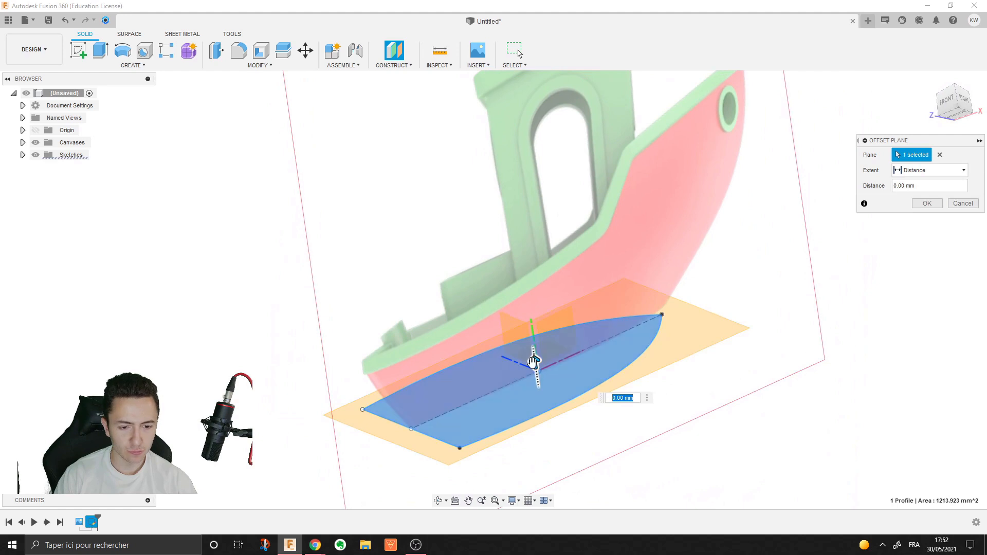
left_click_drag(535, 362, 500, 123)
left_click(965, 102)
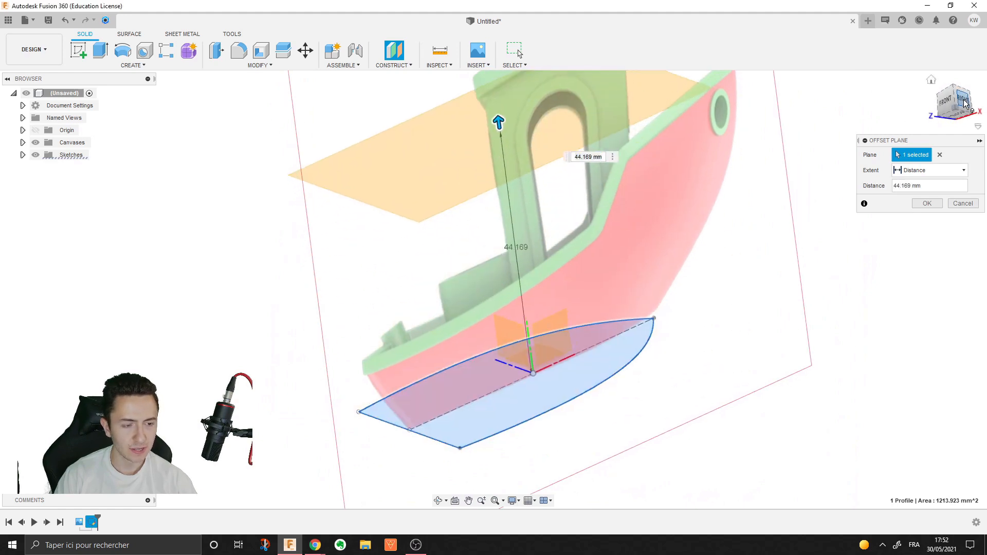
left_click(970, 105)
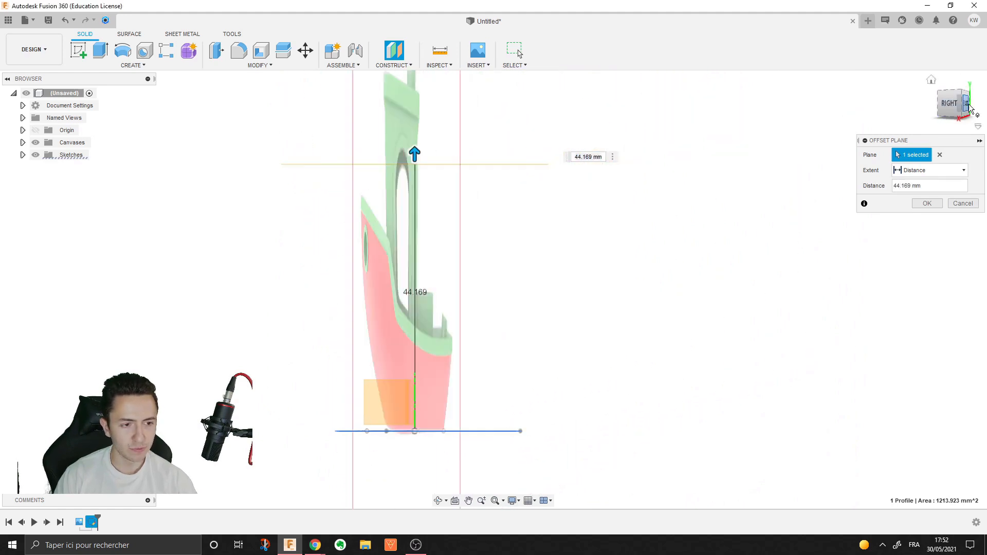
scroll(308, 216, "down", 1)
middle_click_drag(309, 216, 452, 218)
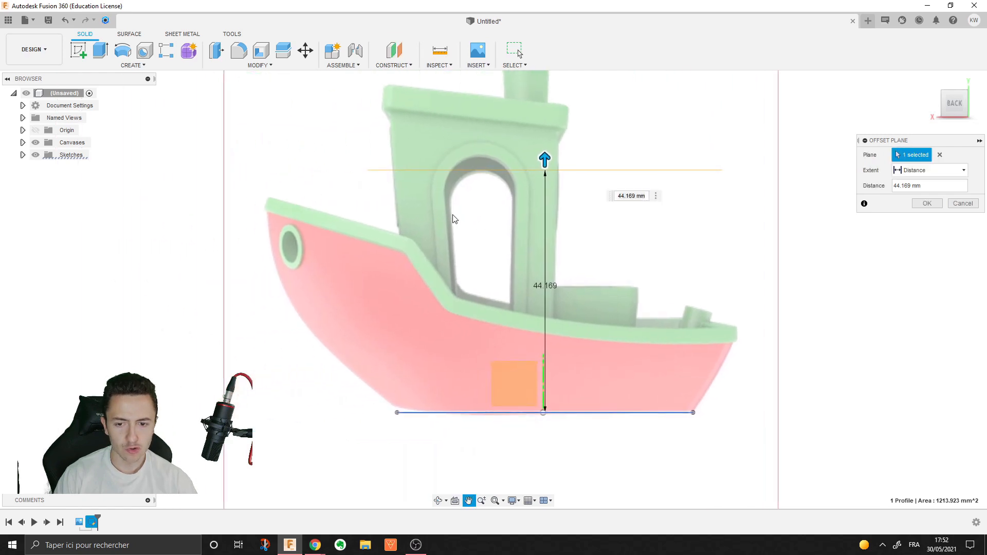
type("45")
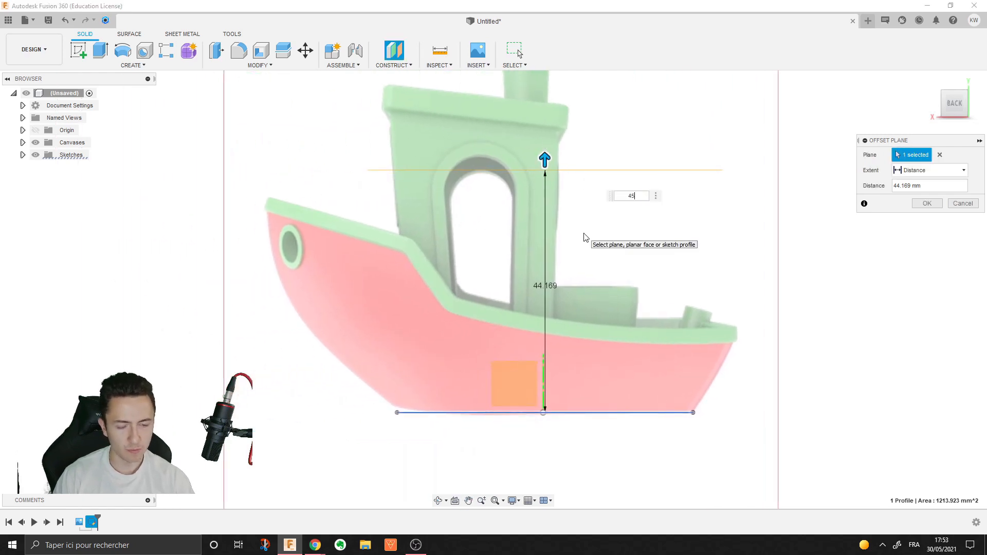
key("Return")
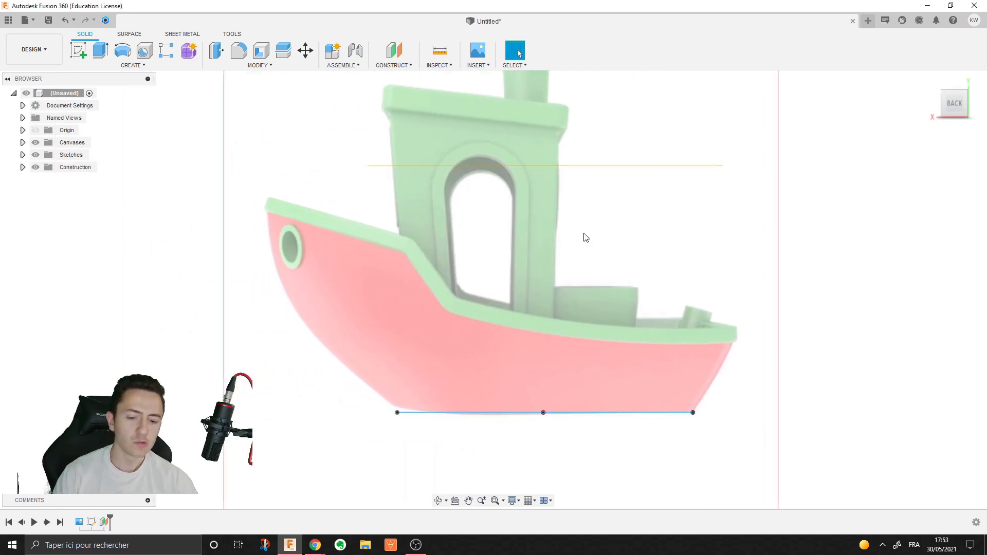
middle_click_drag(529, 232, 630, 203, "shift")
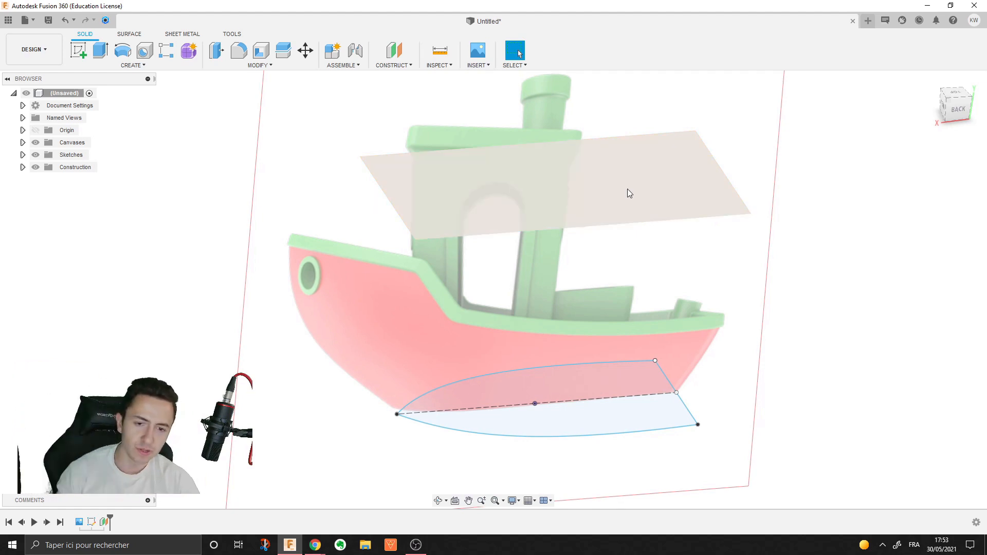
Start a new sketch on the offset construction plane above the hull bottom
left_click(625, 188)
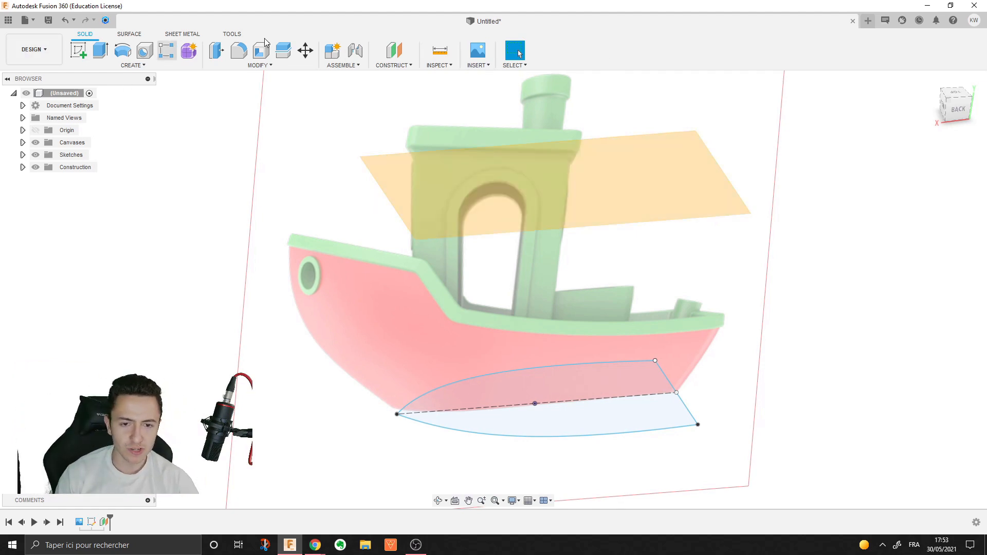
middle_click_drag(658, 199, 652, 195, "shift")
right_click(652, 195)
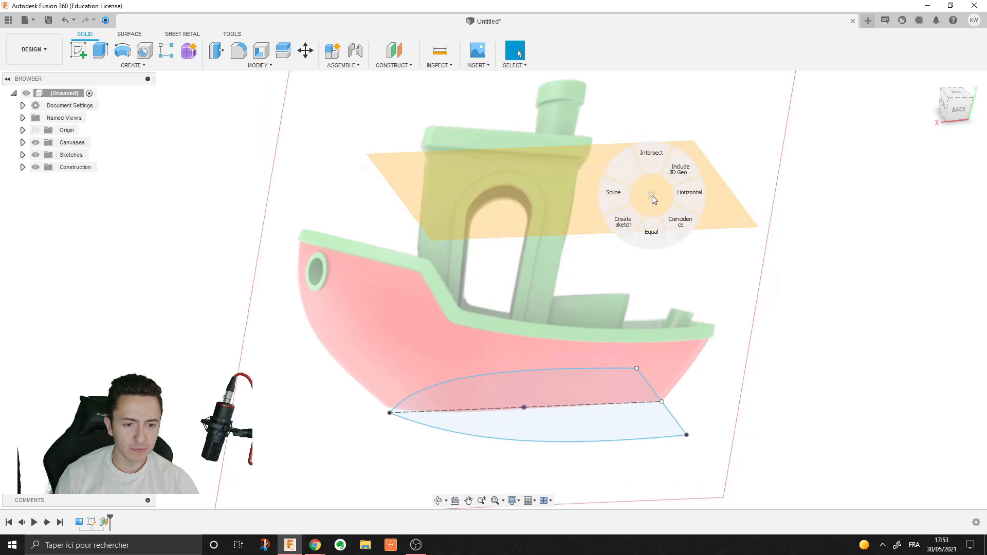
left_click(624, 221)
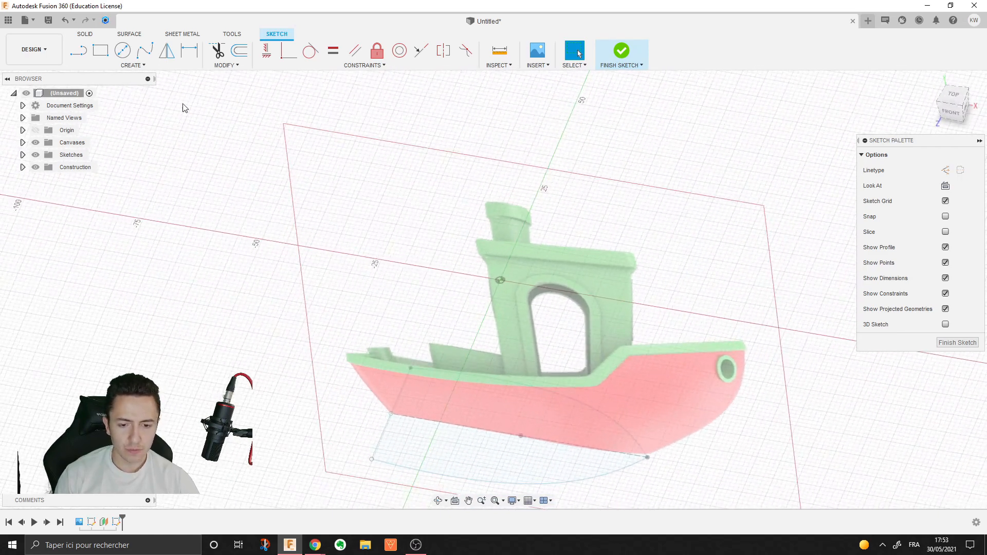
Project the two hull-bottom splines and the stern line onto the upper sketch plane
right_click(273, 158)
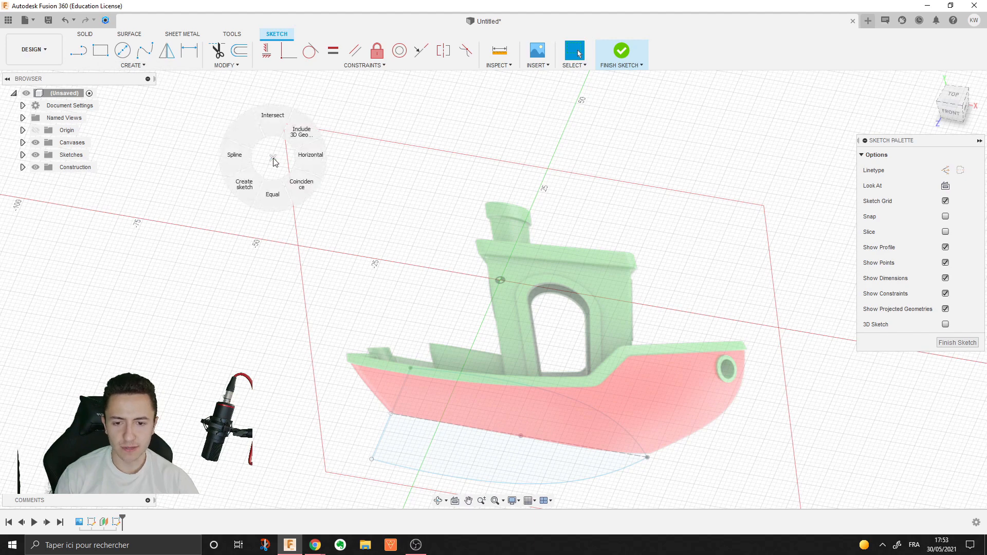
left_click(273, 158)
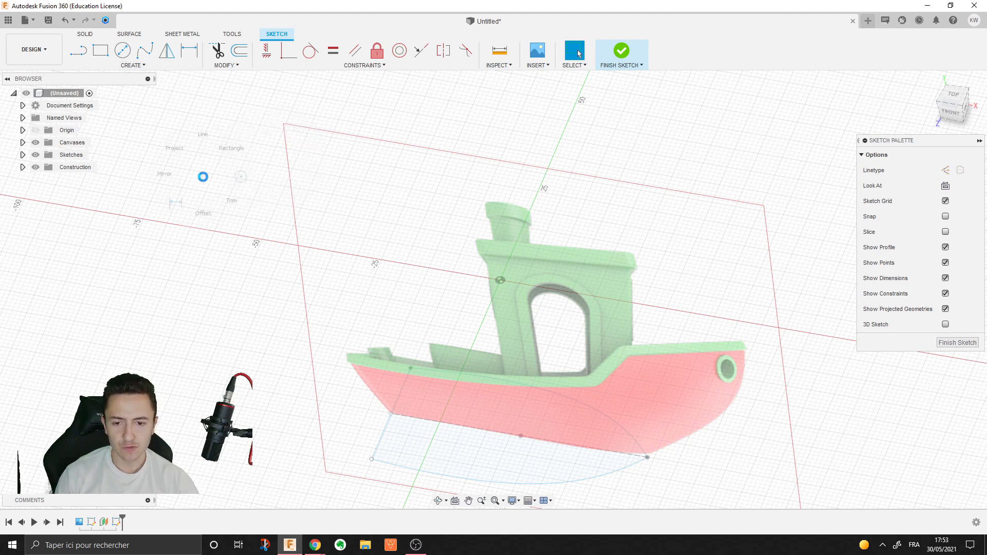
left_click(170, 155)
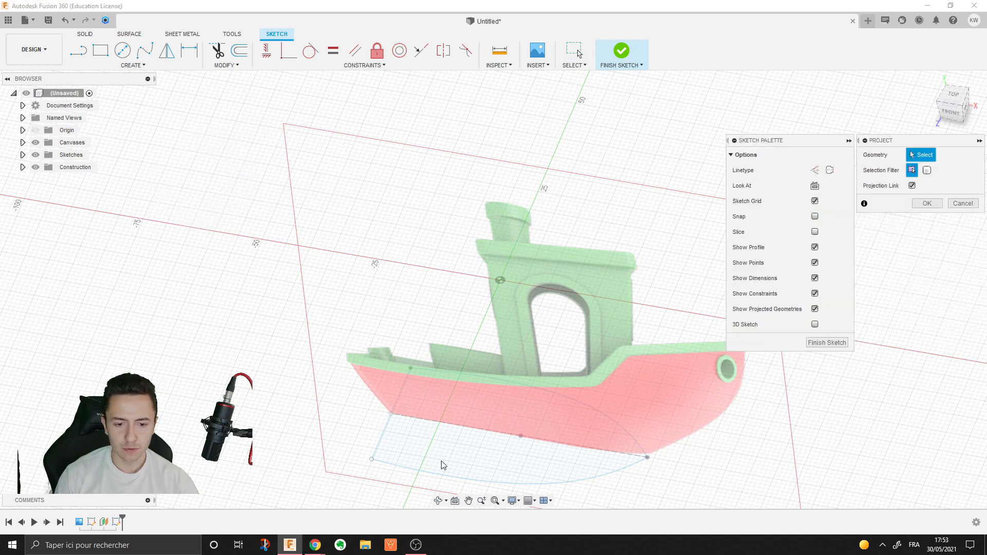
left_click(619, 472)
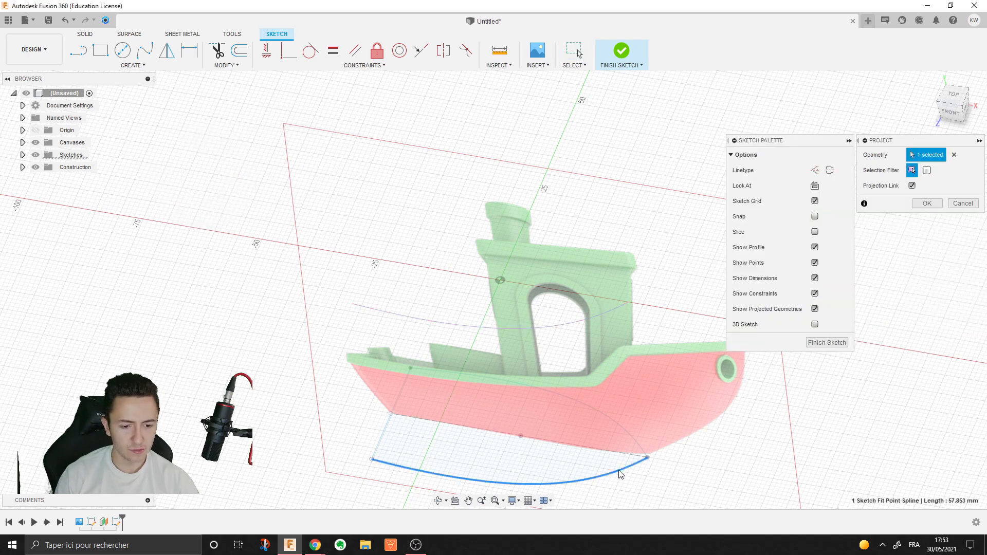
left_click(641, 440)
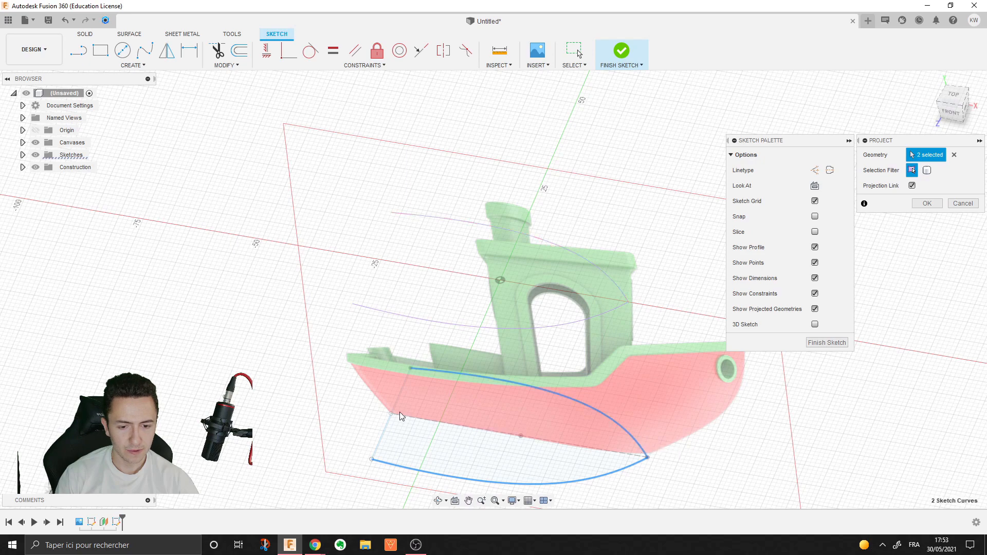
left_click(391, 412)
middle_click_drag(392, 410, 392, 382, "shift")
middle_click_drag(392, 381, 392, 378, "shift")
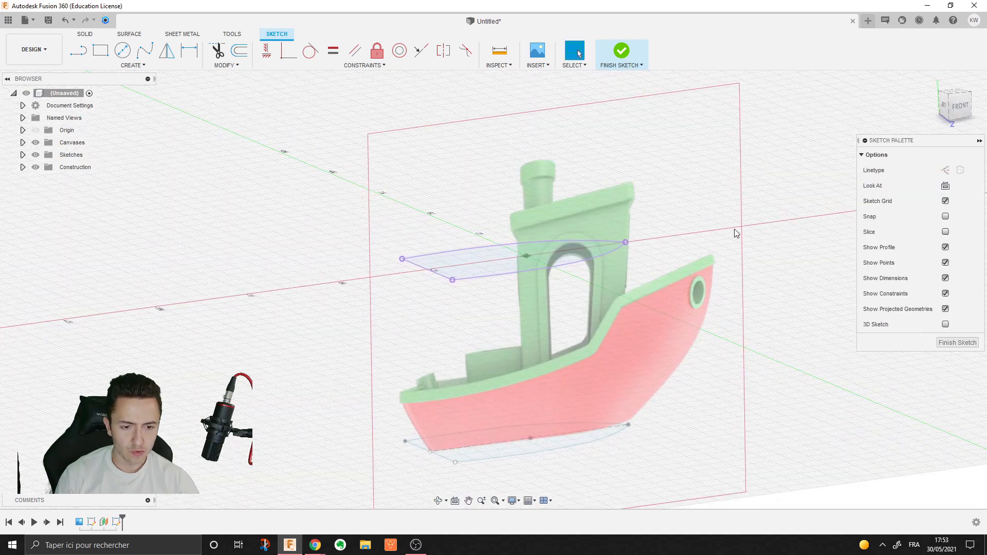
Offset the projected hull outline outward until its bow point lines up with the front tip of the boat in the canvas
middle_click_drag(735, 229, 727, 227, "shift")
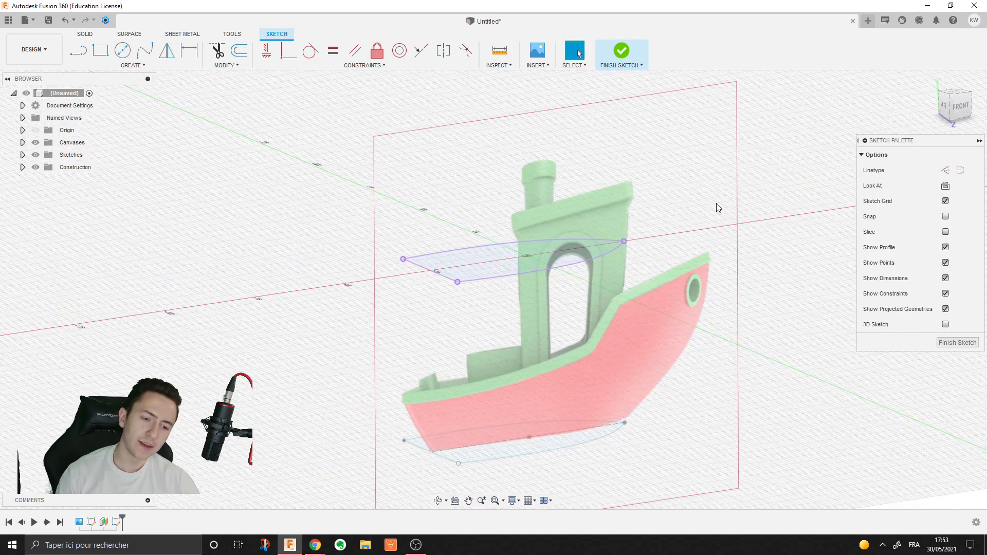
right_click(717, 204)
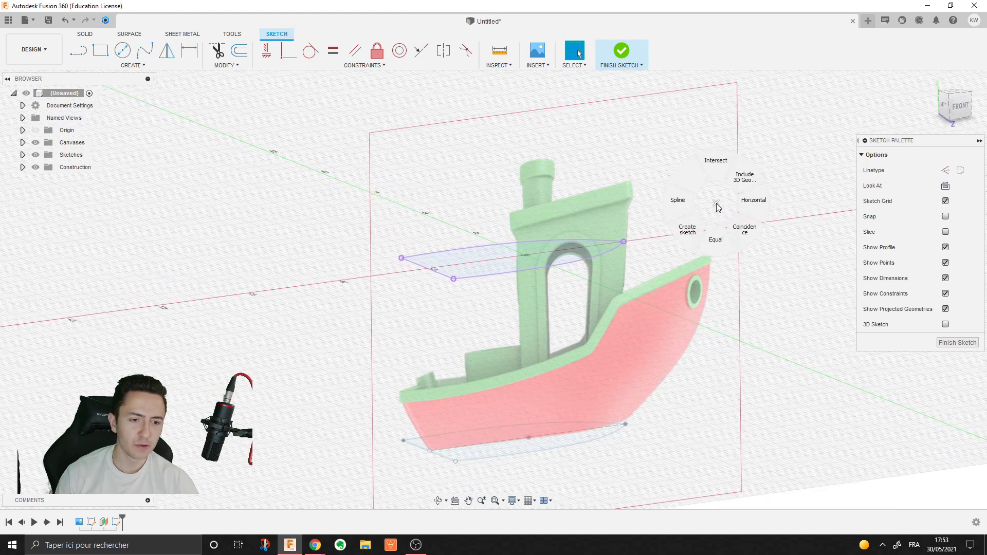
left_click(717, 205)
right_click(718, 207)
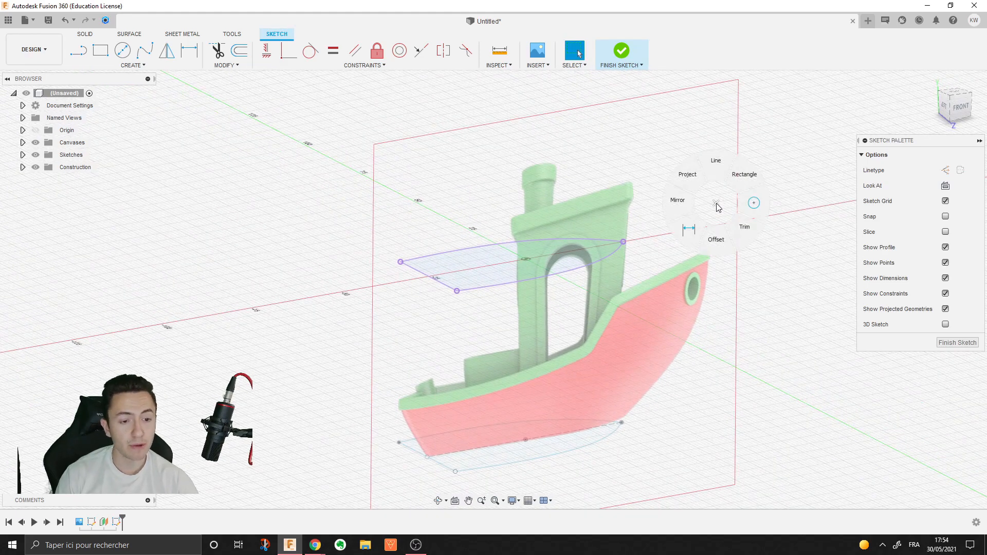
left_click(721, 243)
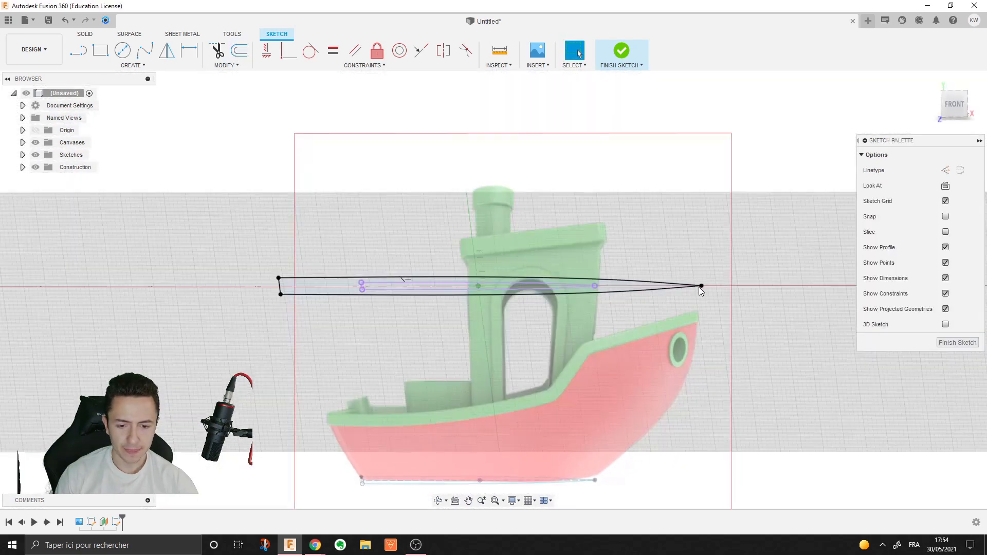
middle_click_drag(698, 287, 699, 229, "shift")
middle_click_drag(662, 280, 669, 332, "shift")
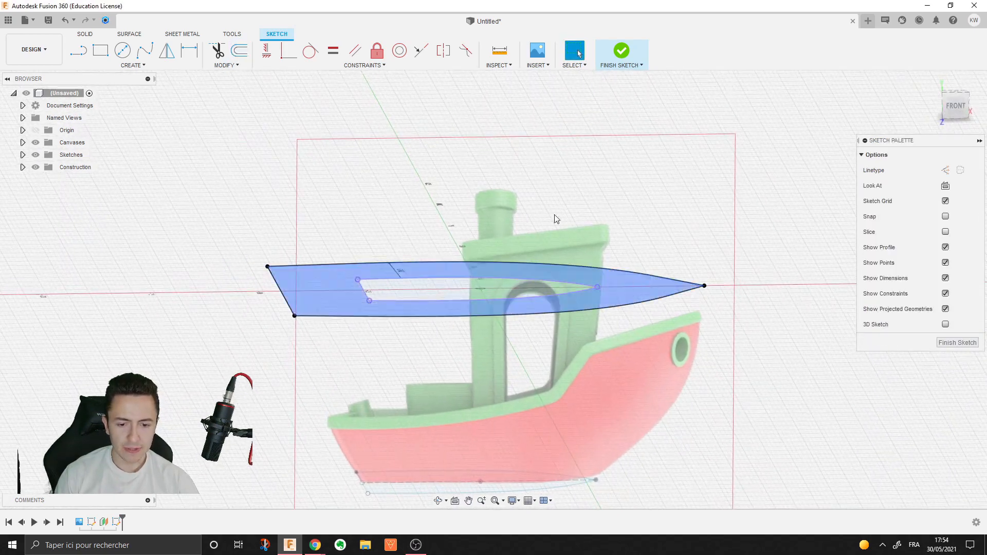
right_click(185, 217)
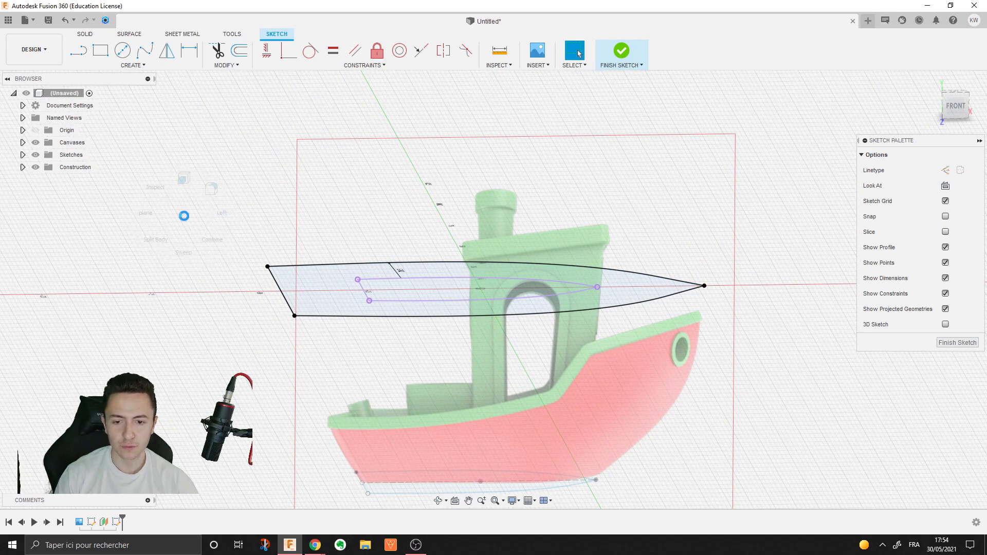
left_click(221, 212)
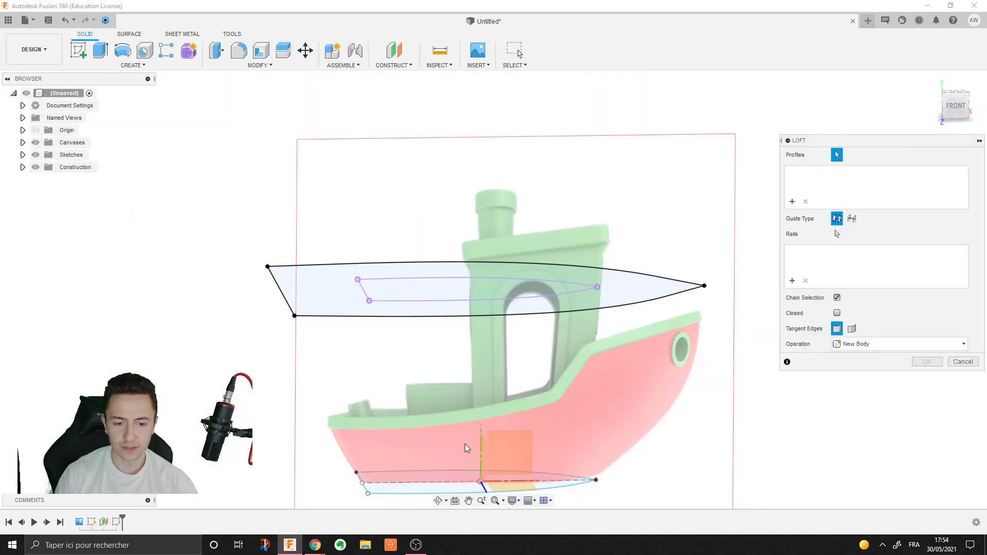
left_click(465, 492)
left_click(308, 297)
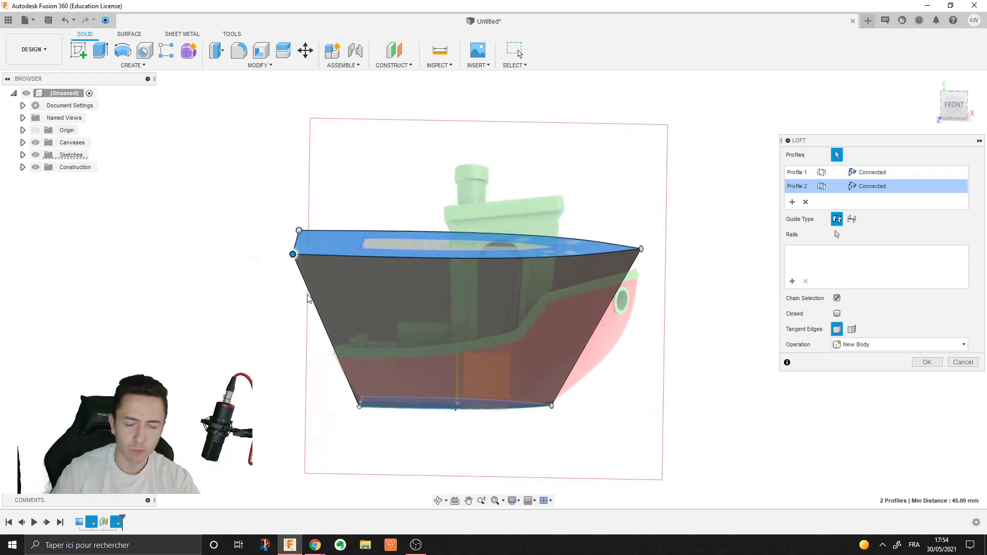
left_click(959, 362)
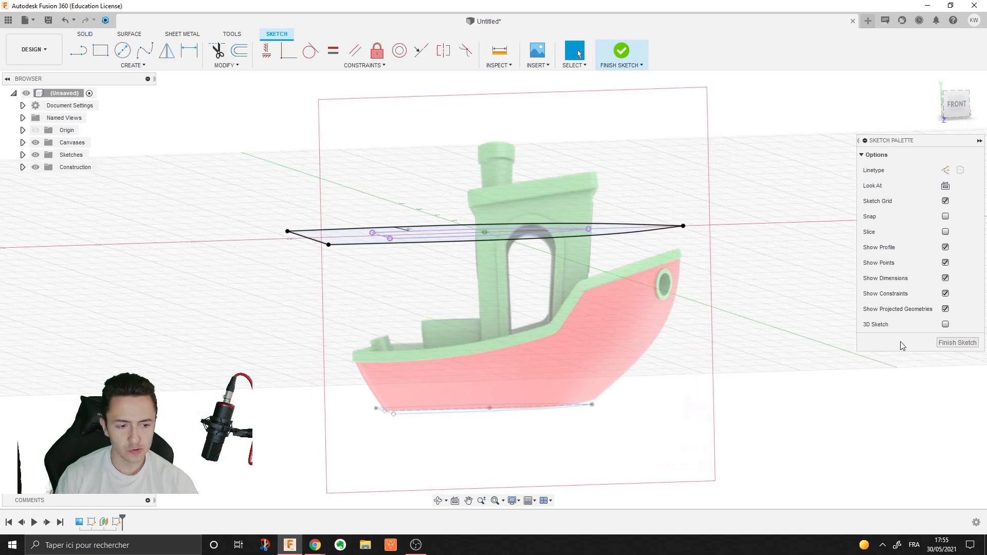
Finish the upper outline sketch and start a new sketch on the vertical origin plane along the boat canvas
left_click(957, 343)
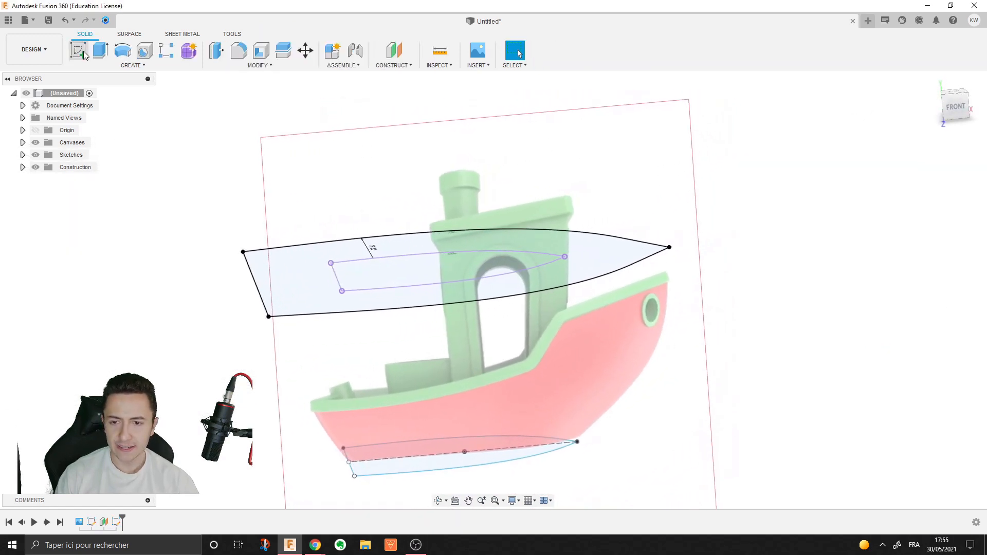
right_click(194, 252)
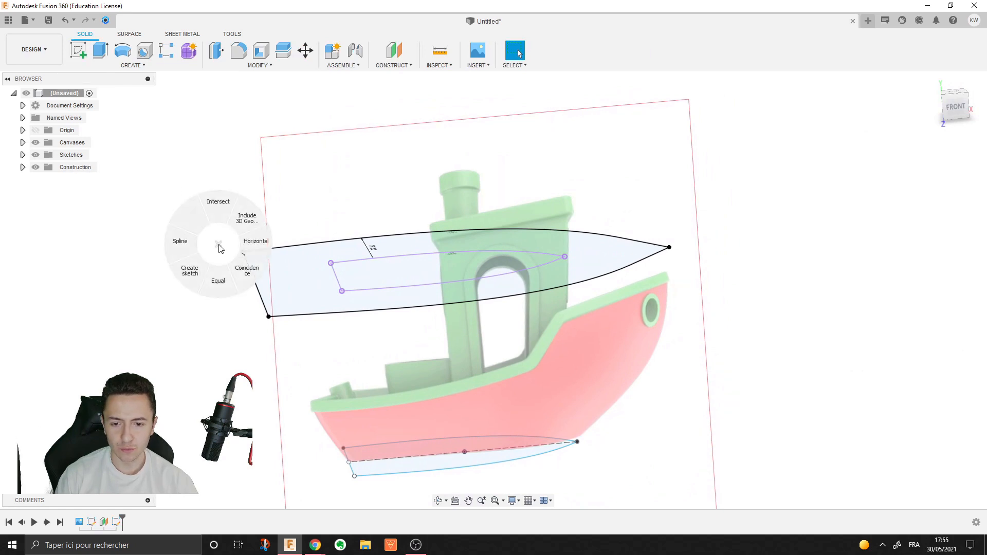
left_click(195, 269)
left_click(491, 424)
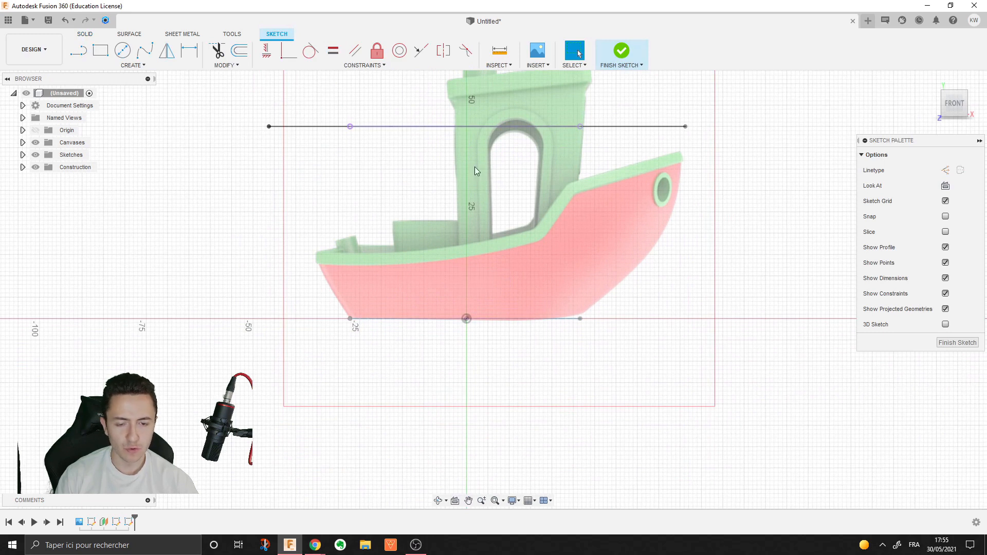
Intersect the upper outline's stern line and bow point with the vertical sketch plane to get reference points
middle_click_drag(180, 153, 227, 204, "shift")
right_click(226, 201)
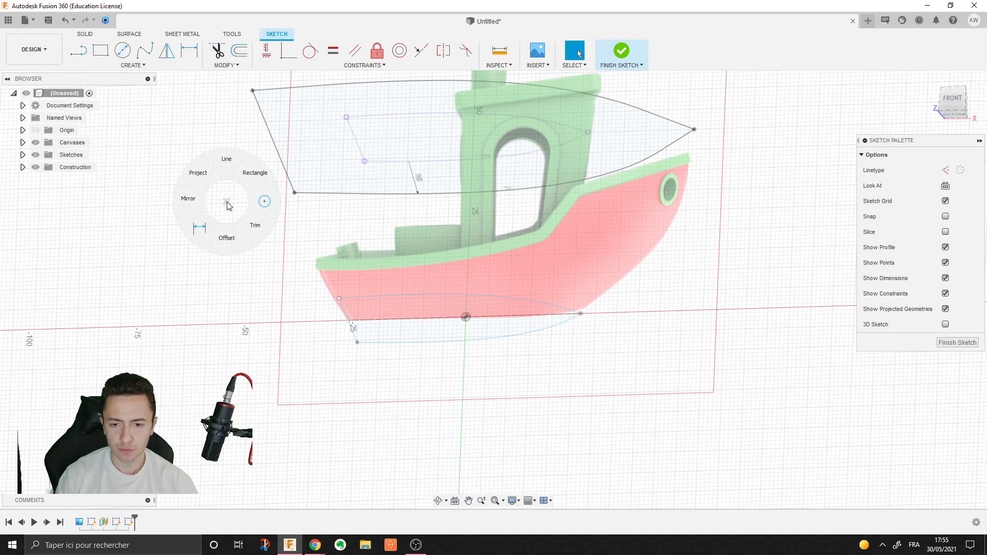
left_click(227, 202)
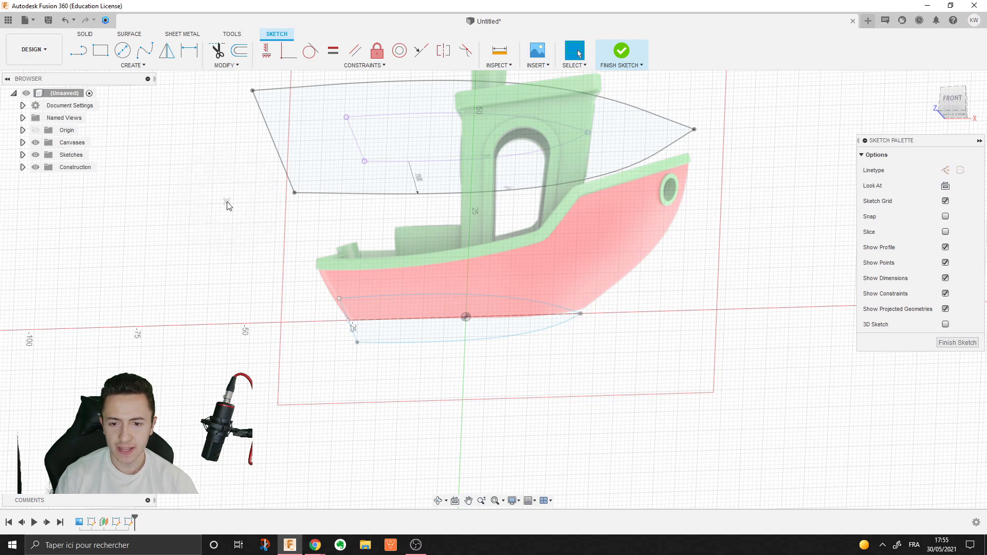
right_click(227, 201)
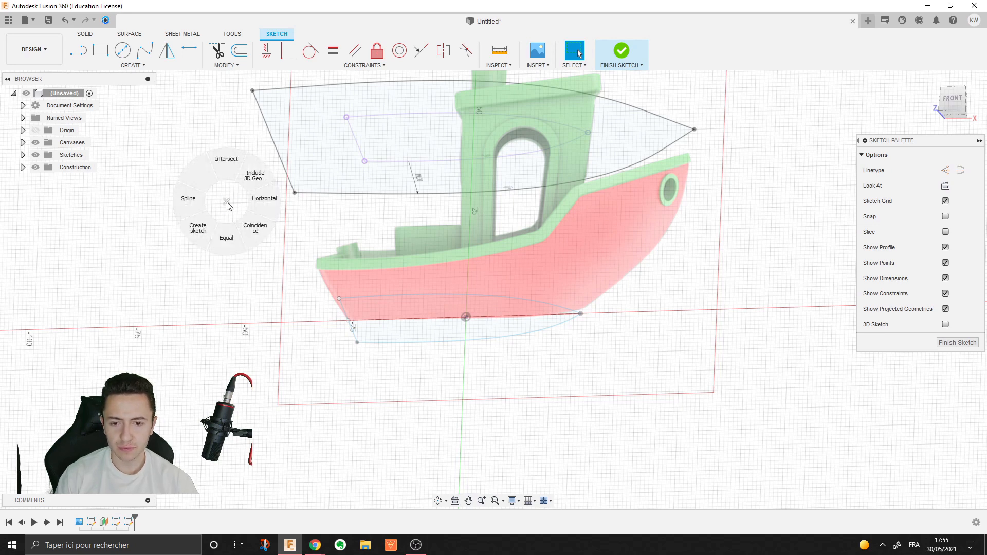
left_click(232, 170)
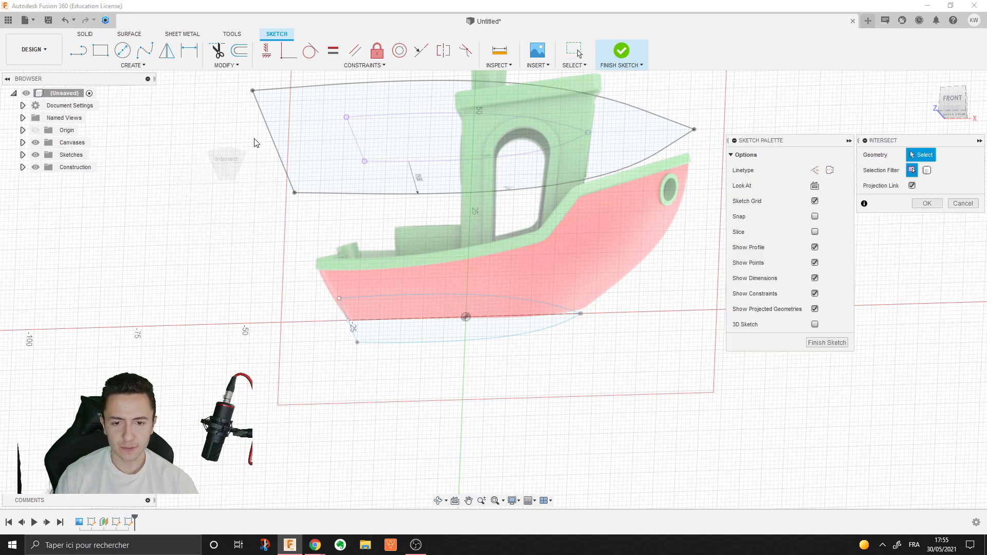
left_click(277, 152)
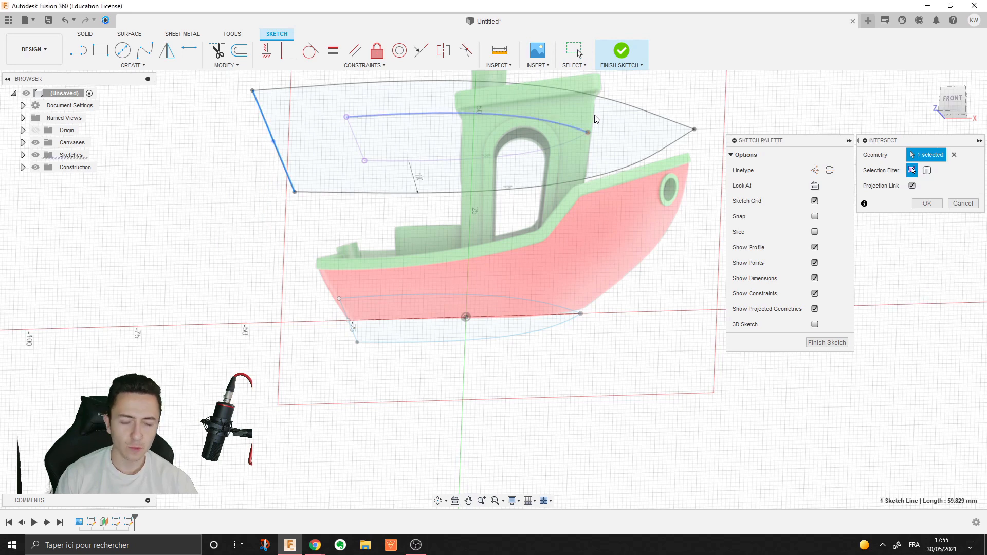
middle_click_drag(682, 147, 700, 126, "shift")
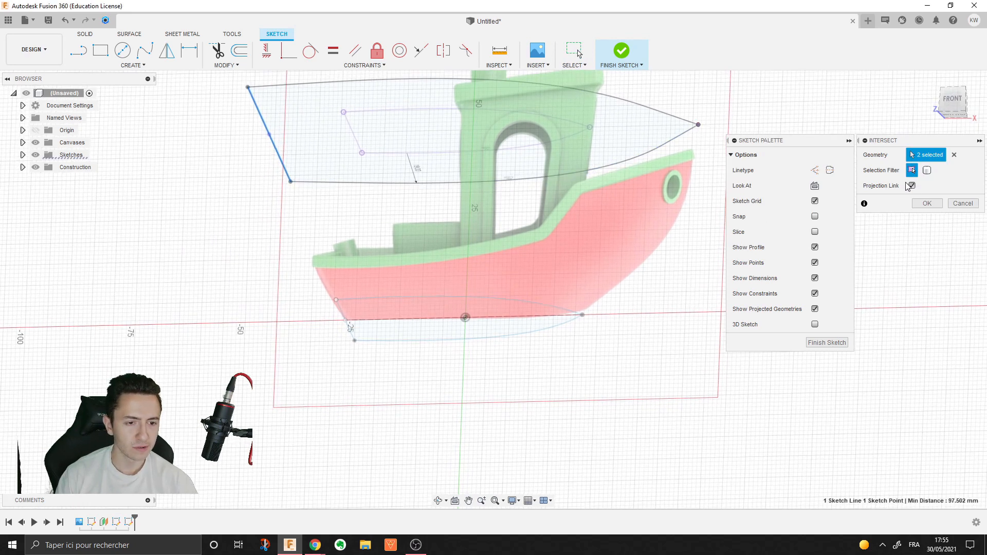
left_click(927, 204)
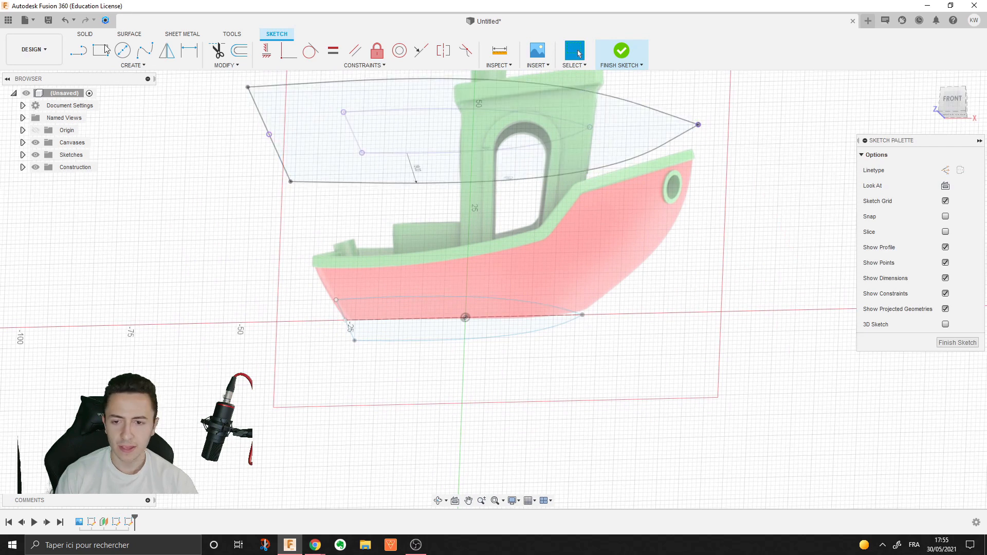
Draw a two-point spline from the upper outline's bow point down to just ahead of the hull bottom's bow point
right_click(157, 178)
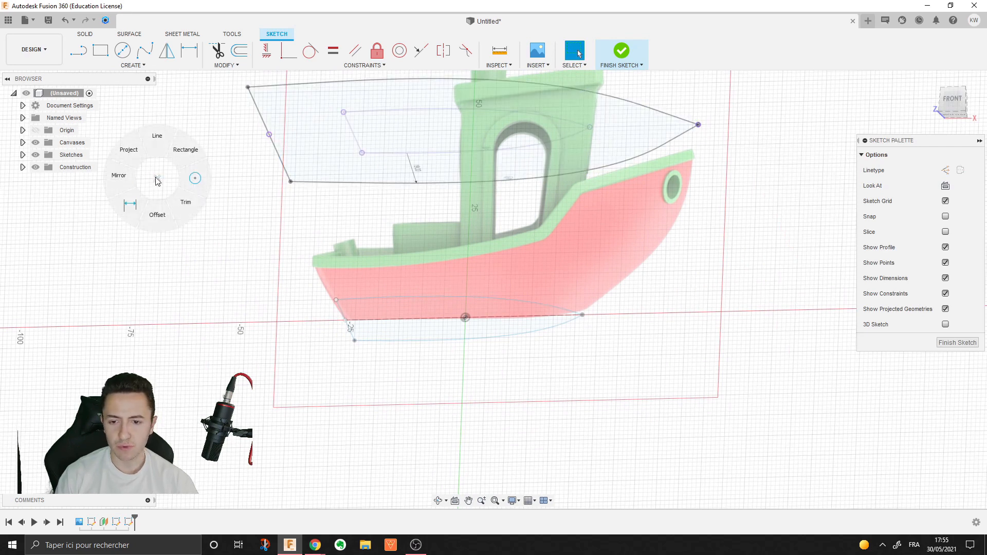
right_click(157, 170)
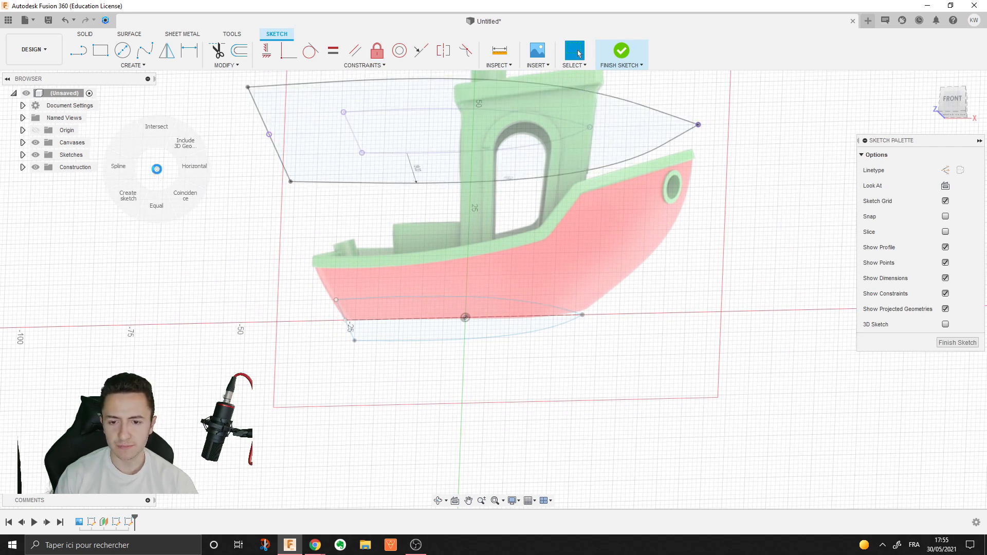
left_click(125, 175)
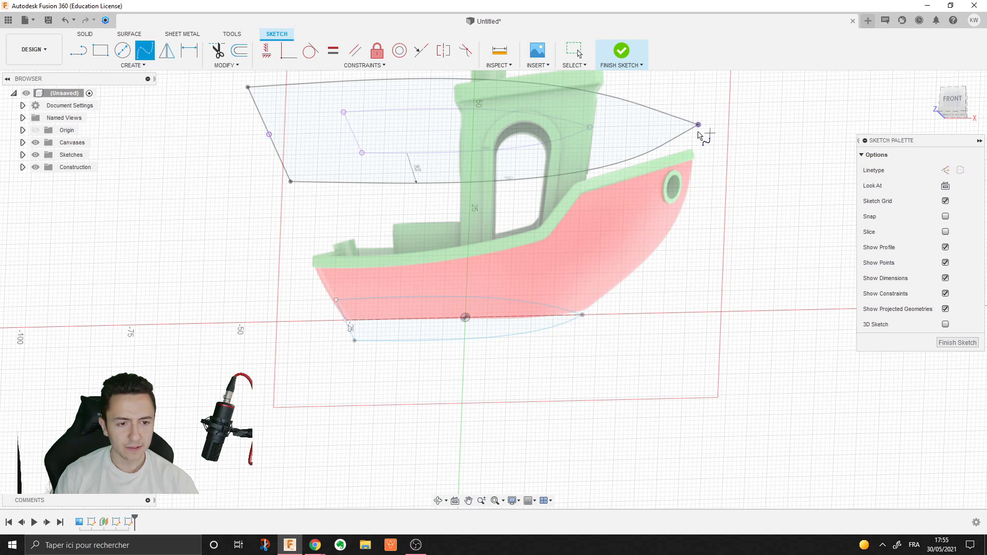
left_click(699, 125)
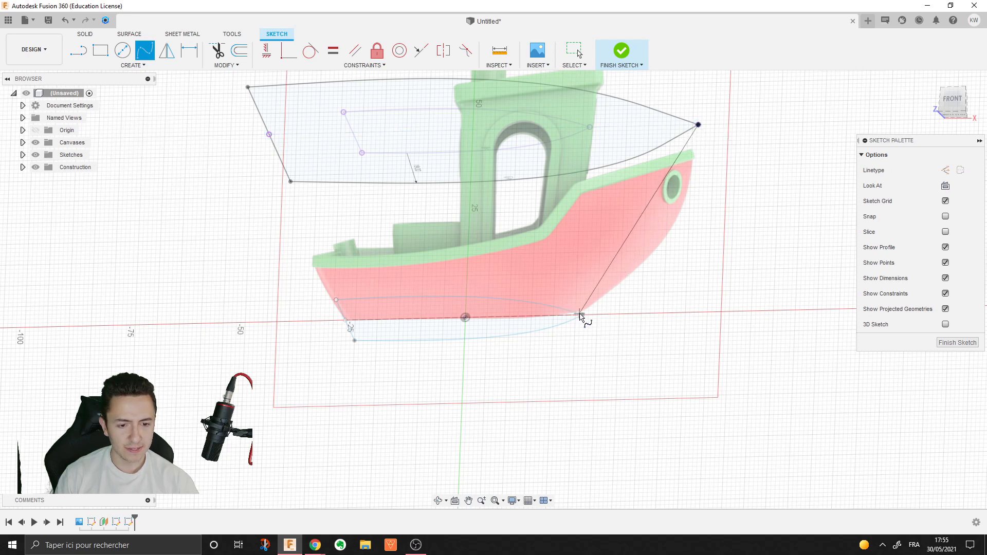
left_click(618, 318)
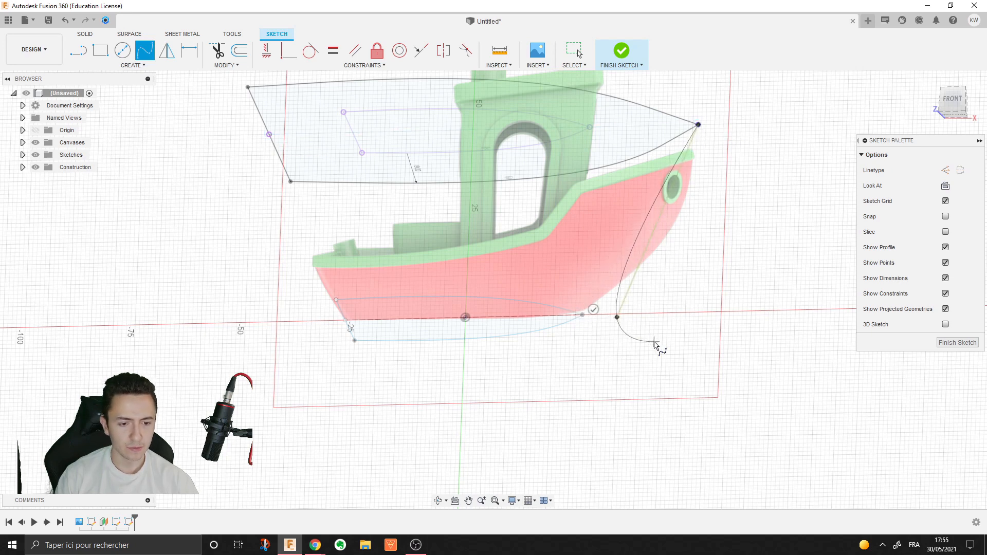
left_click(594, 311)
Finish the spline and intersect the hull bottom's bow point and stern line with the vertical sketch plane to get reference points
right_click(635, 355)
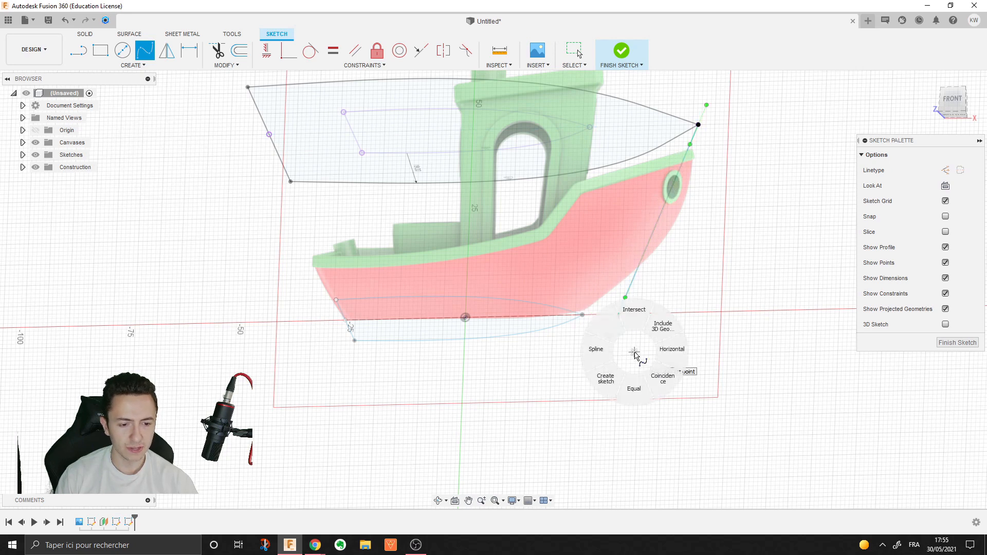
left_click(633, 311)
left_click(582, 316)
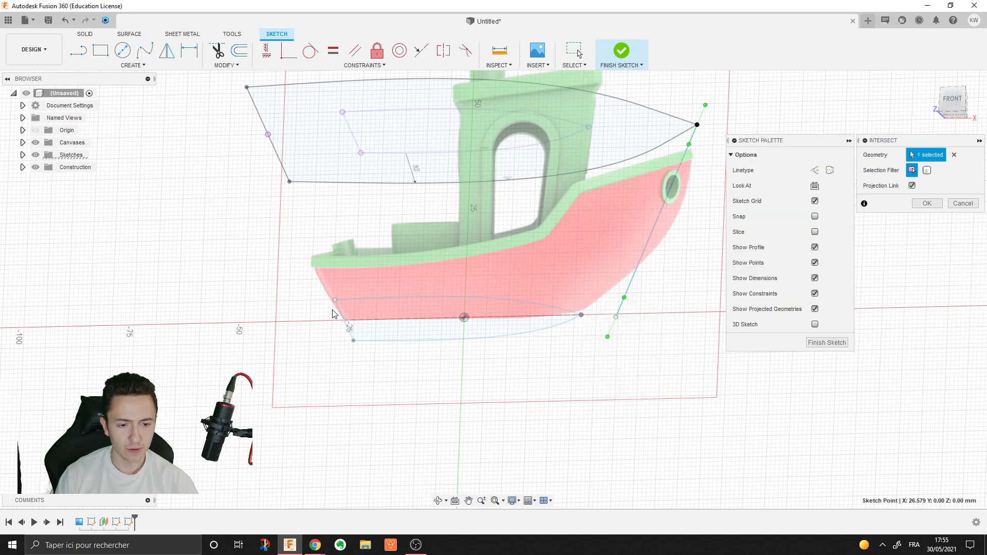
left_click(928, 203)
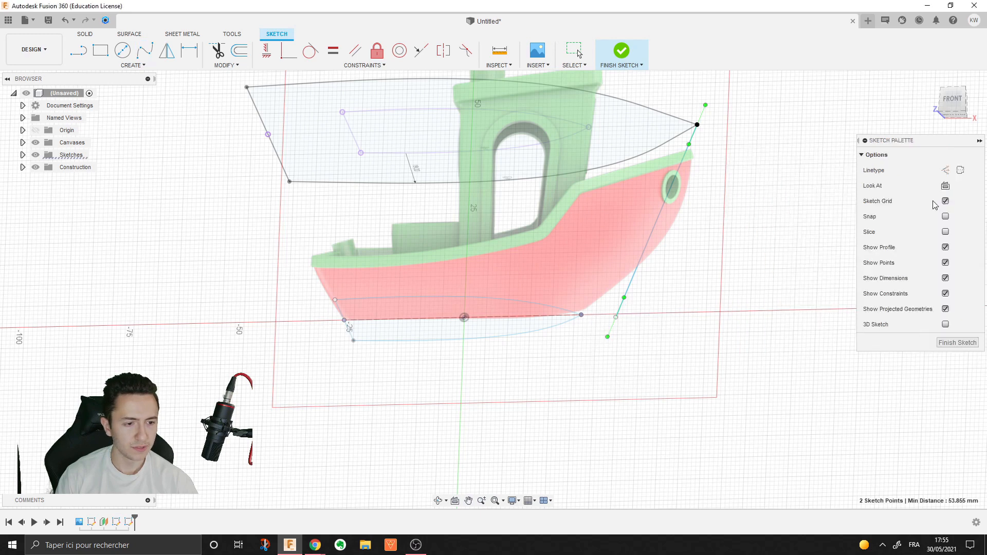
Attach the spline's lower end to the hull bottom's bow point and adjust its tangent handles to follow the bow curve in the canvas
left_click_drag(615, 319, 576, 321)
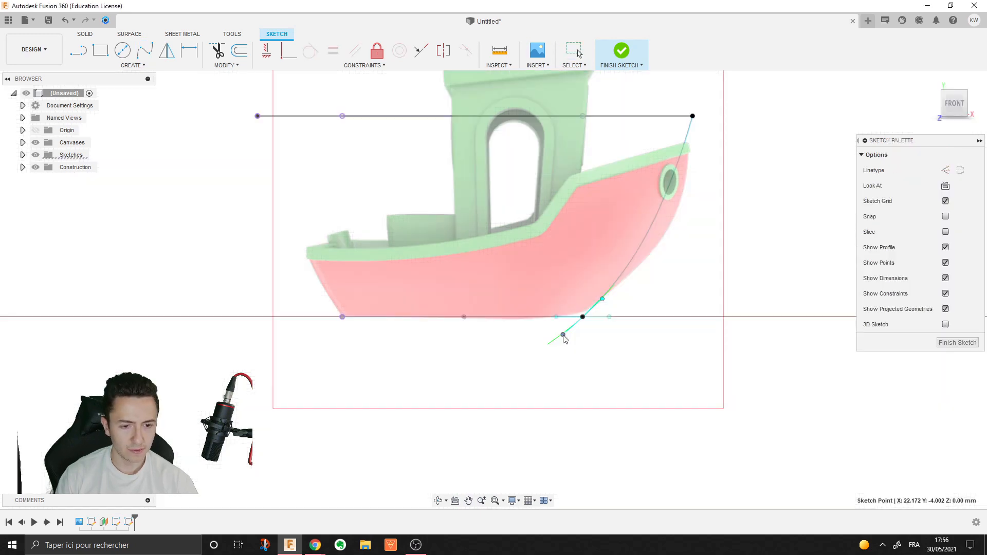
left_click_drag(563, 334, 561, 334)
left_click(691, 122)
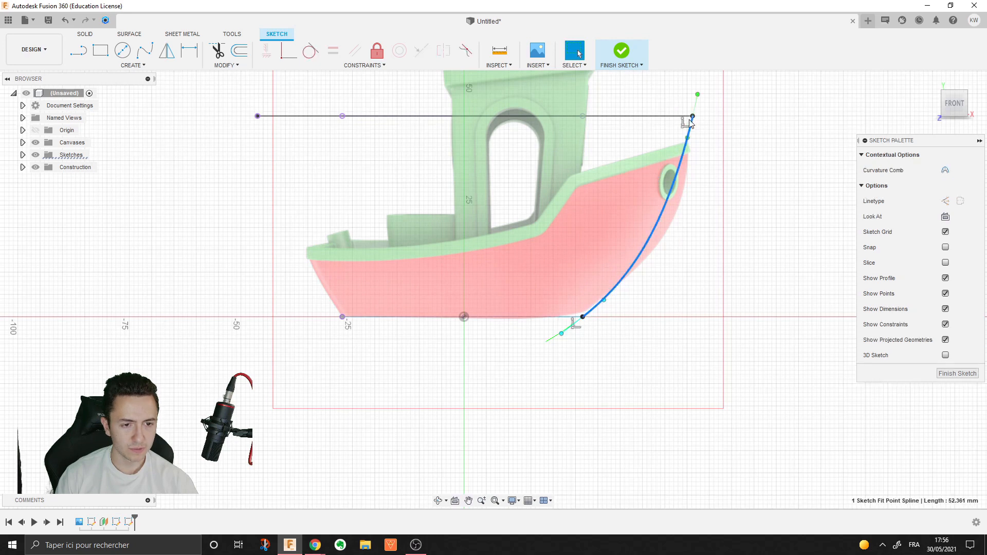
left_click_drag(689, 143, 694, 150)
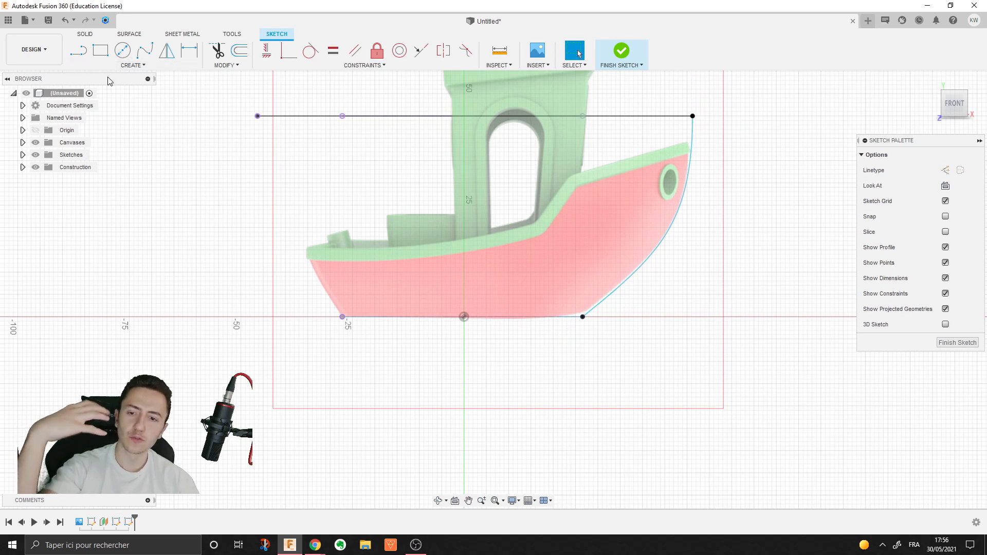
Draw a straight line from the upper outline's stern point down to the hull bottom's stern point
right_click(189, 308)
left_click(188, 268)
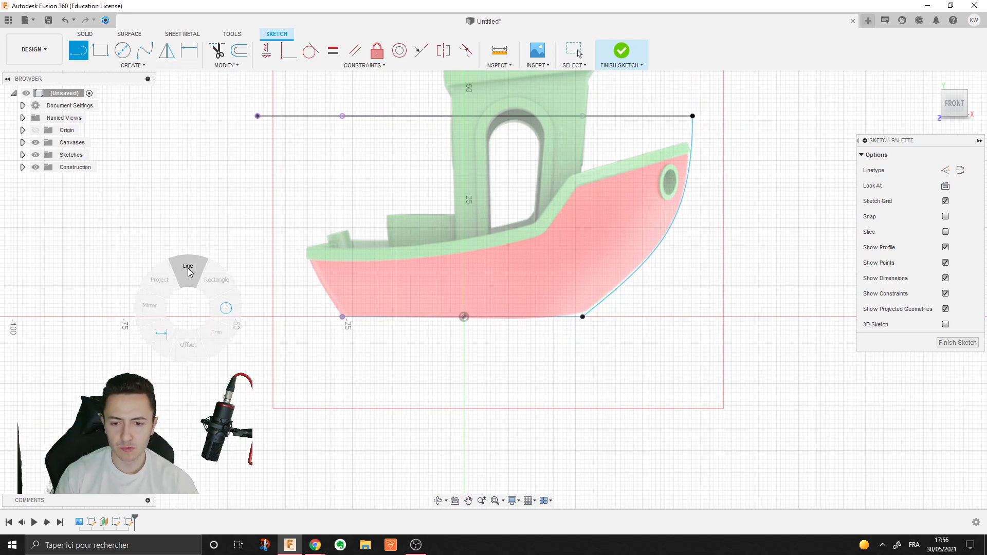
left_click(261, 121)
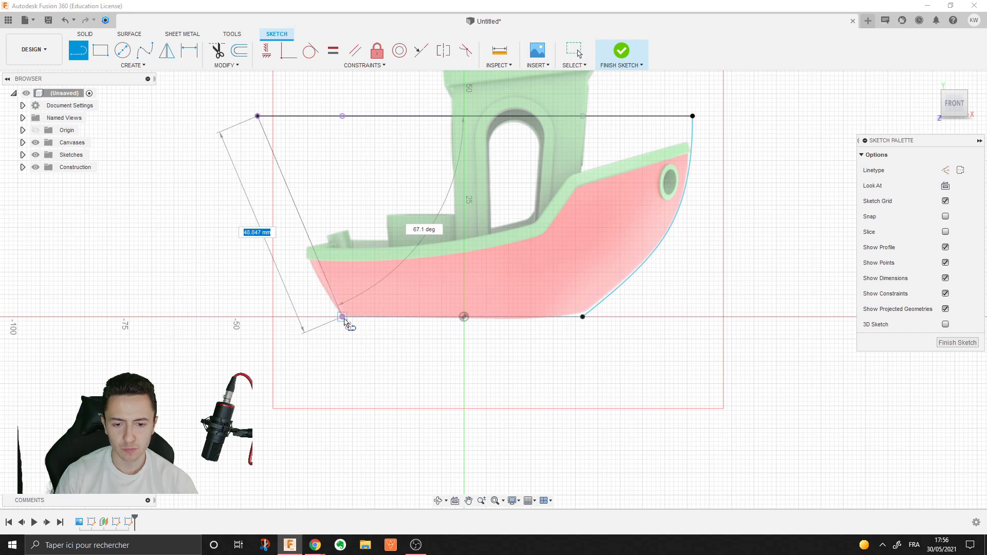
left_click(344, 319)
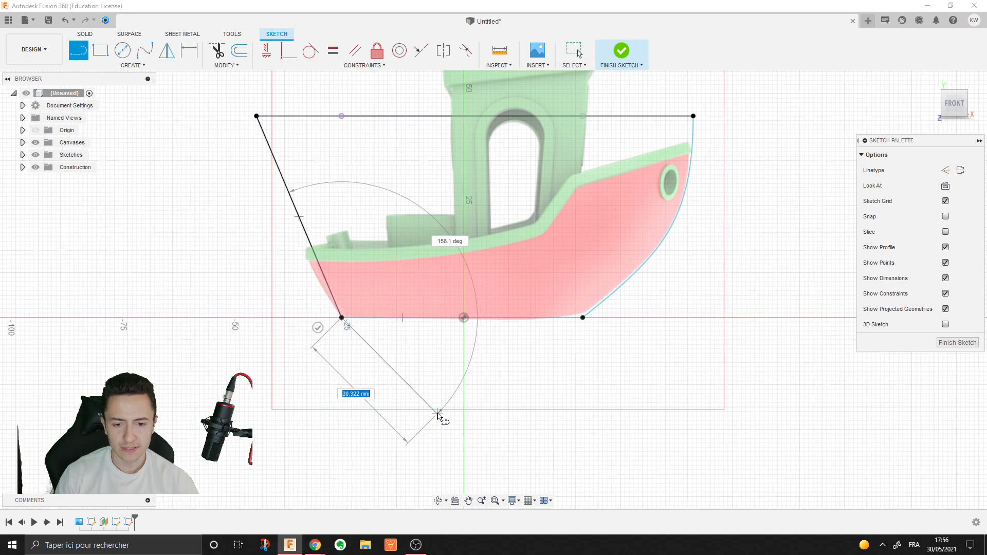
Loft a new body from the hull bottom profile to the whole upper outline, using the bow spline and the stern line as rails
middle_click_drag(438, 412, 353, 307, "shift")
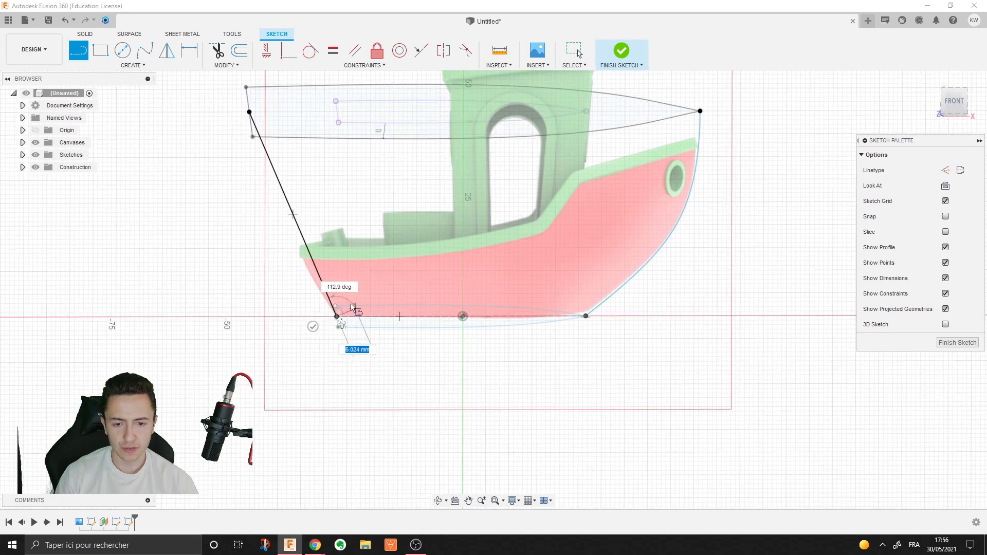
right_click(732, 247)
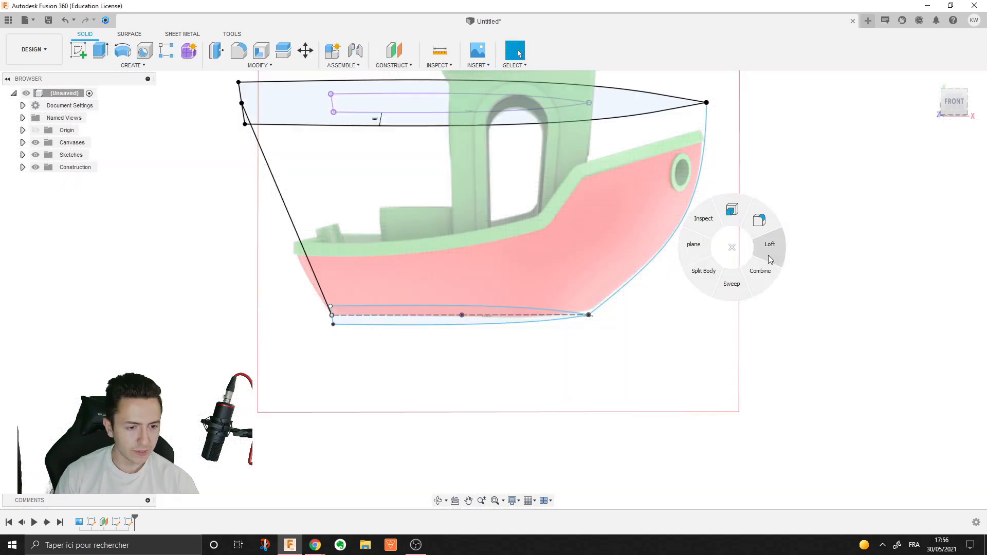
left_click(770, 258)
left_click(514, 320)
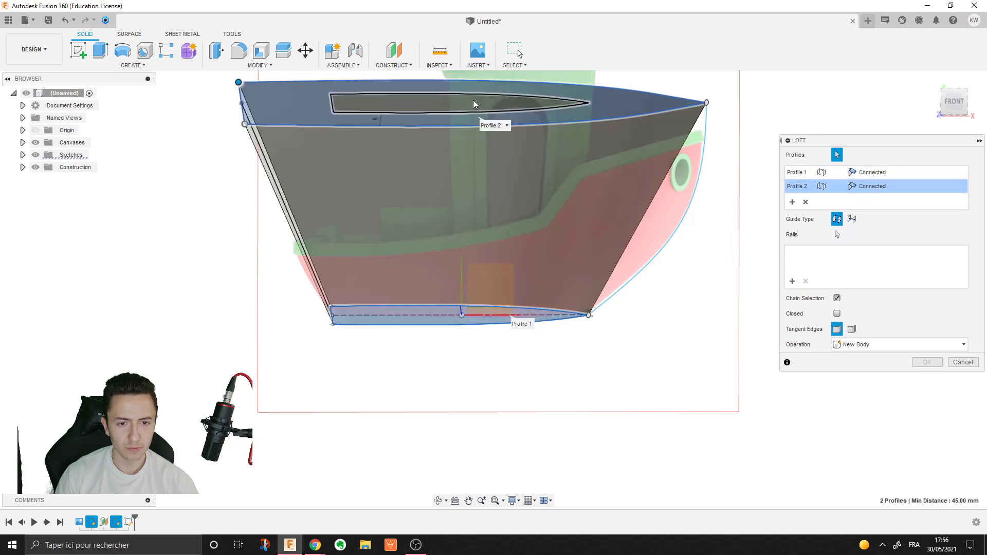
left_click(473, 100)
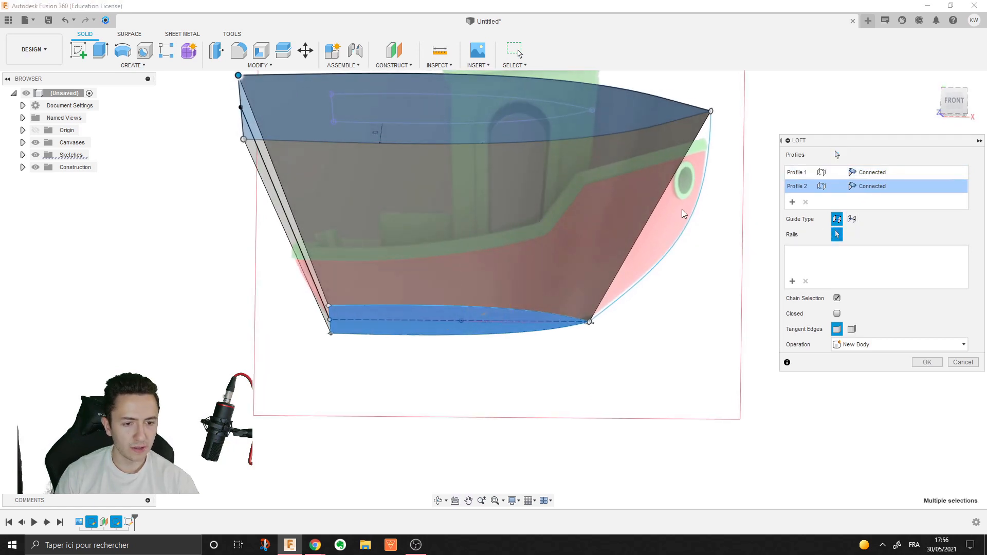
left_click(694, 219)
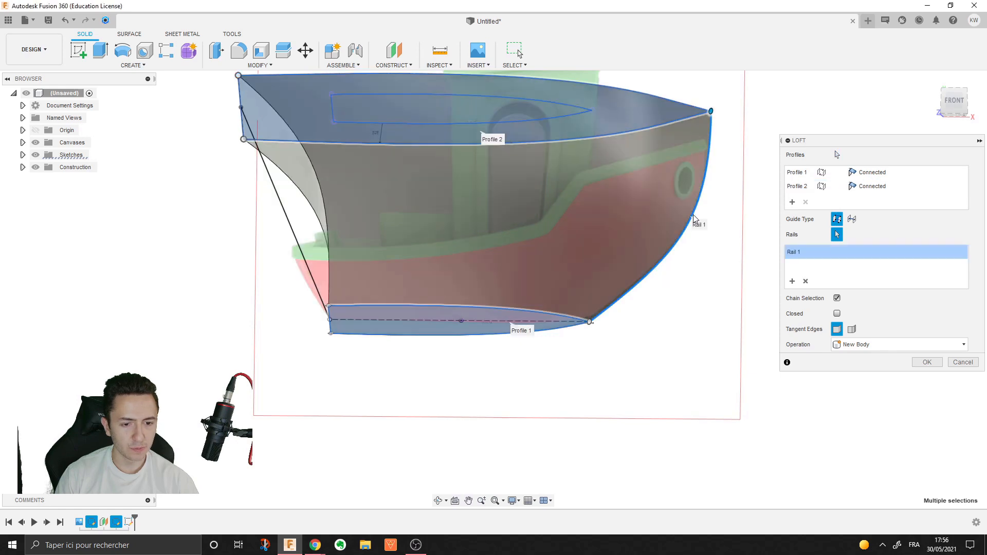
left_click(264, 165)
middle_click_drag(256, 199, 294, 219, "shift")
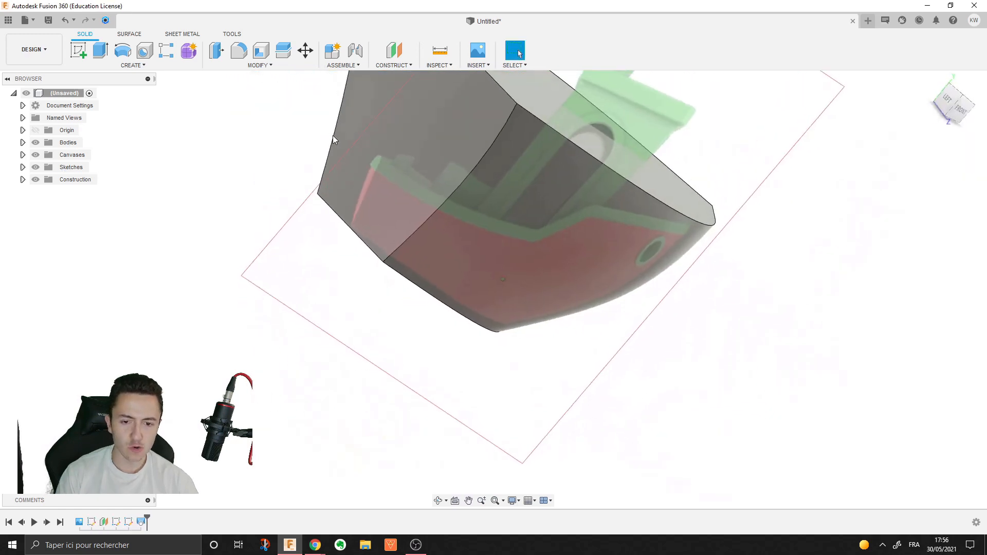
Start a sketch on the vertical canvas plane and draw two connected lines from beyond the bow tip along the raised rail and down its slope
middle_click_drag(332, 134, 346, 140, "shift")
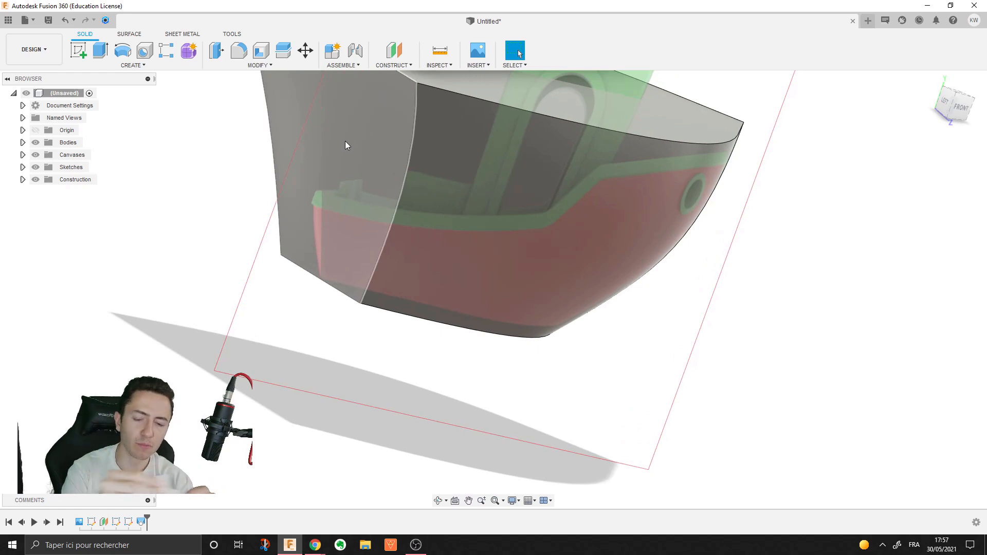
middle_click_drag(345, 141, 500, 152, "shift")
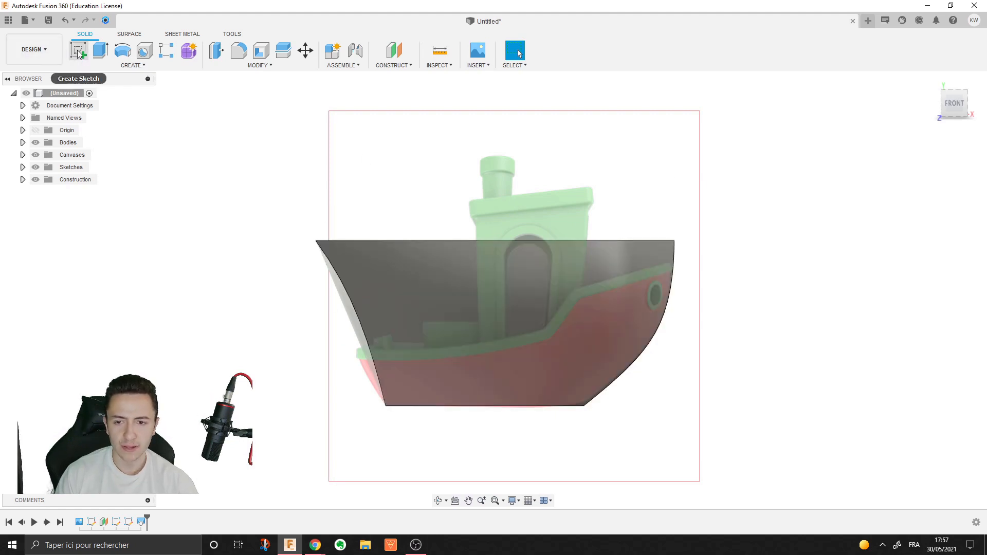
right_click(252, 275)
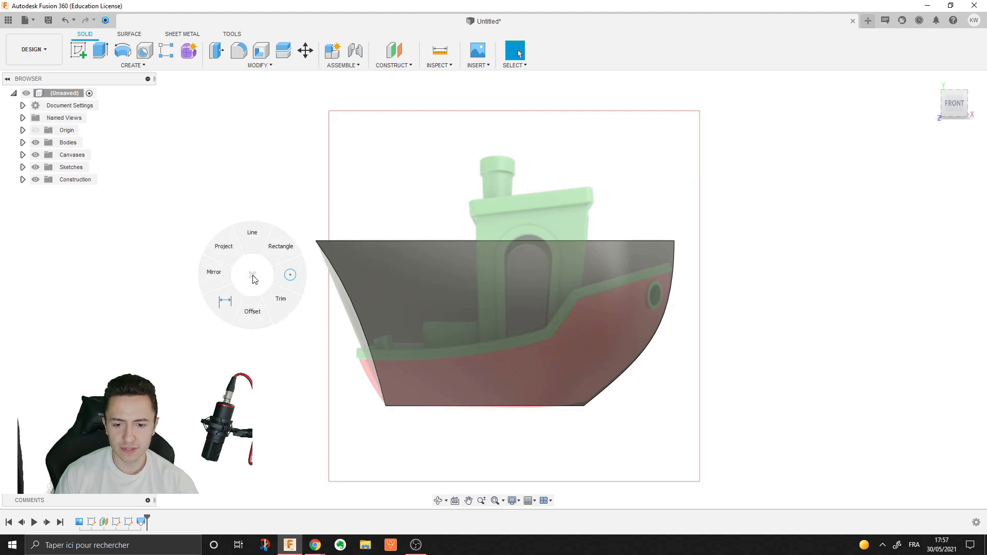
left_click(218, 280)
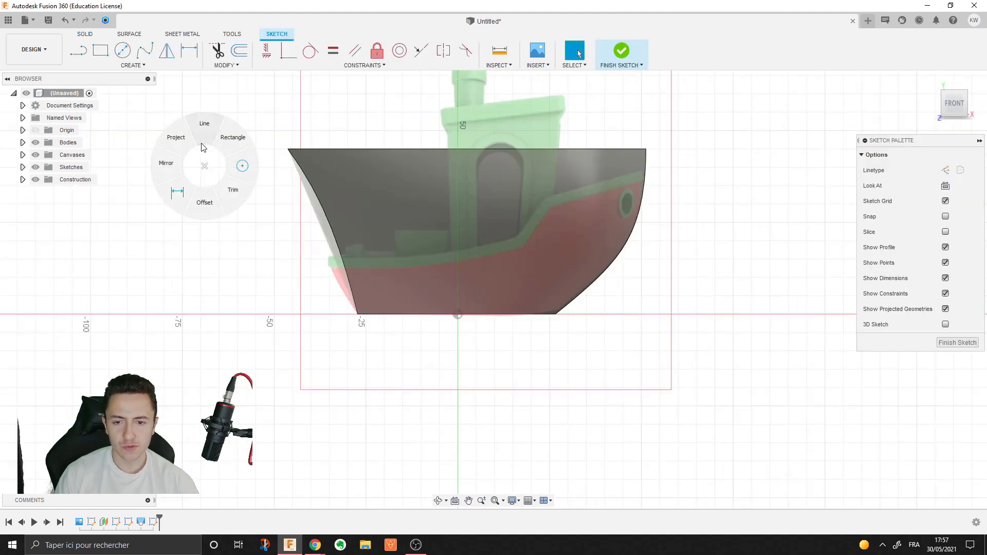
left_click(202, 144)
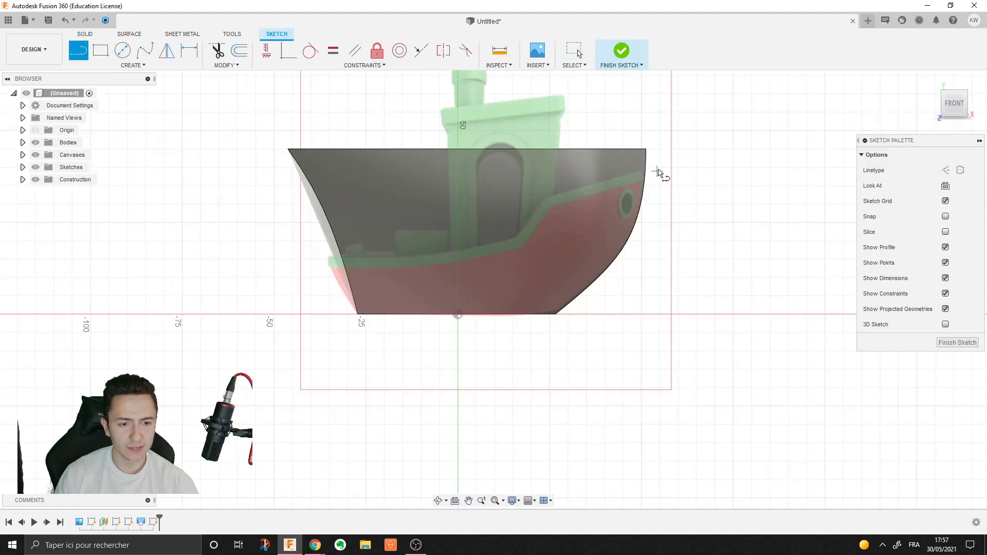
left_click(659, 169)
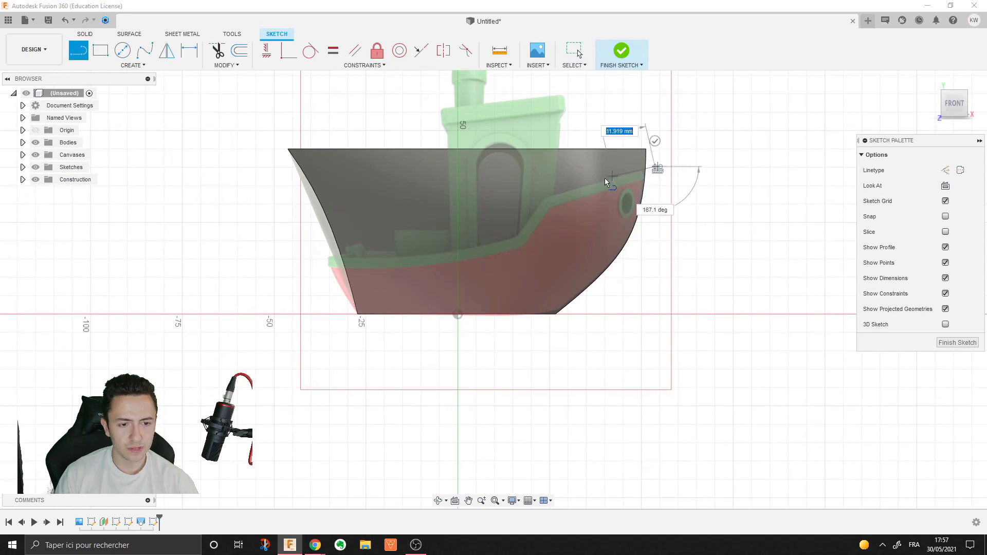
left_click(540, 201)
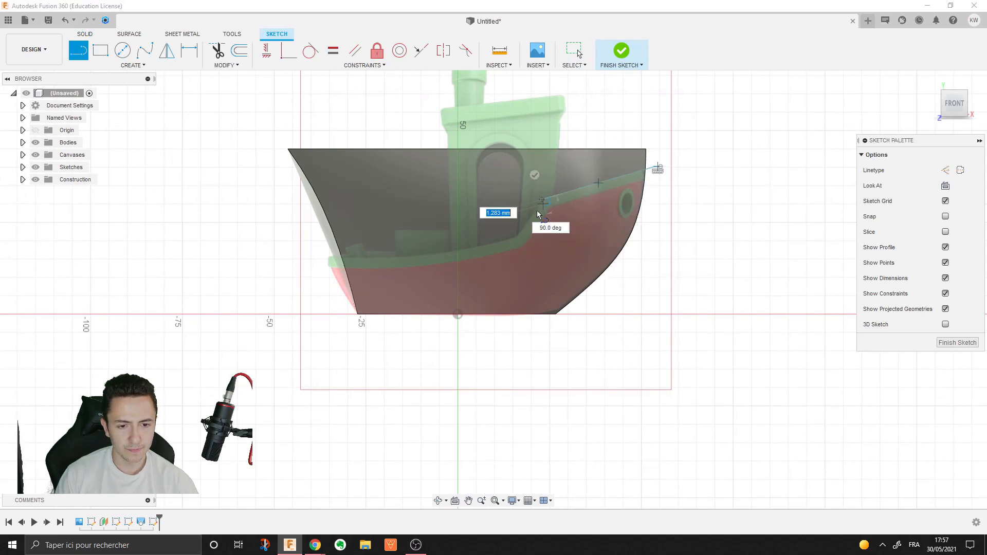
left_click(516, 238)
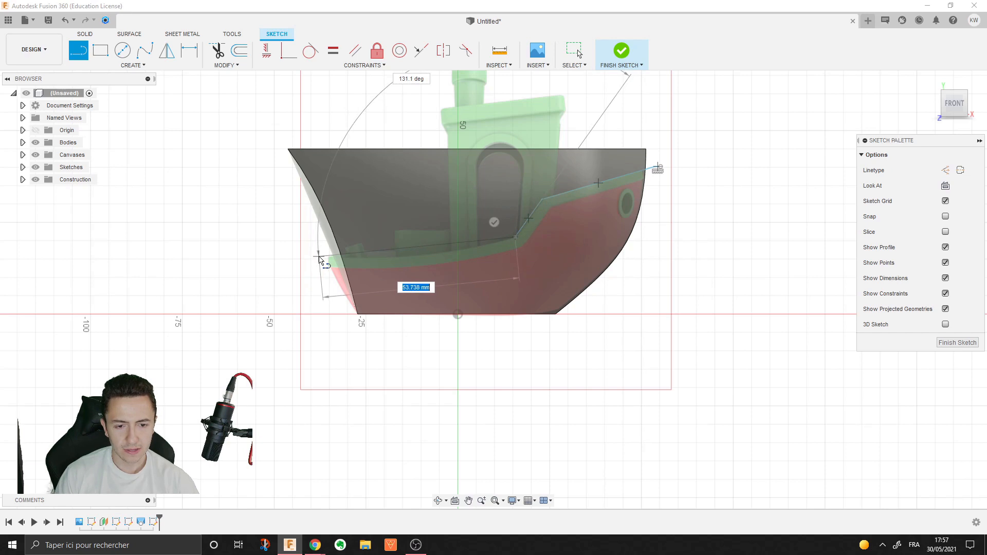
Draw a spline from the foot of the rail's slope along the canvas's lower rail, curving upward behind the stern
left_click(516, 237)
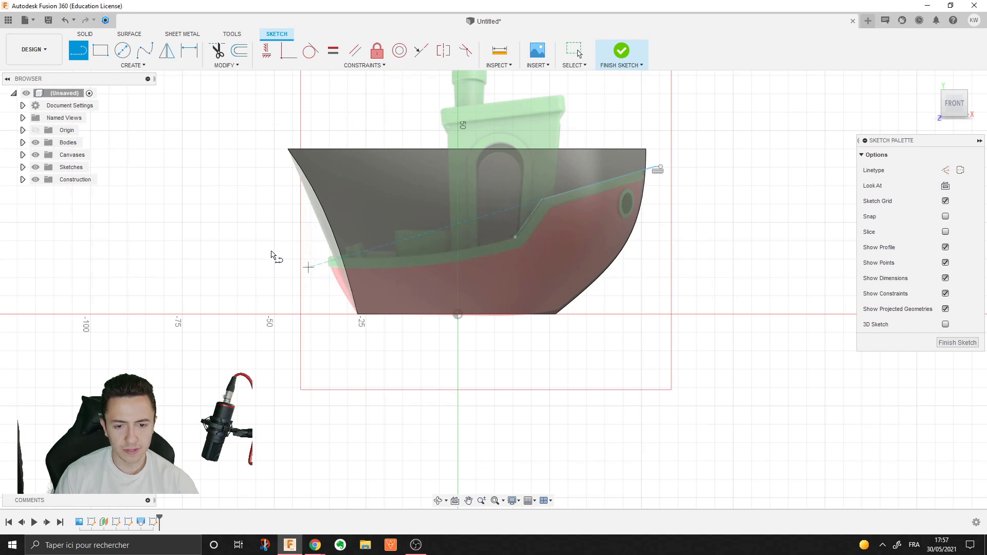
left_click(218, 216)
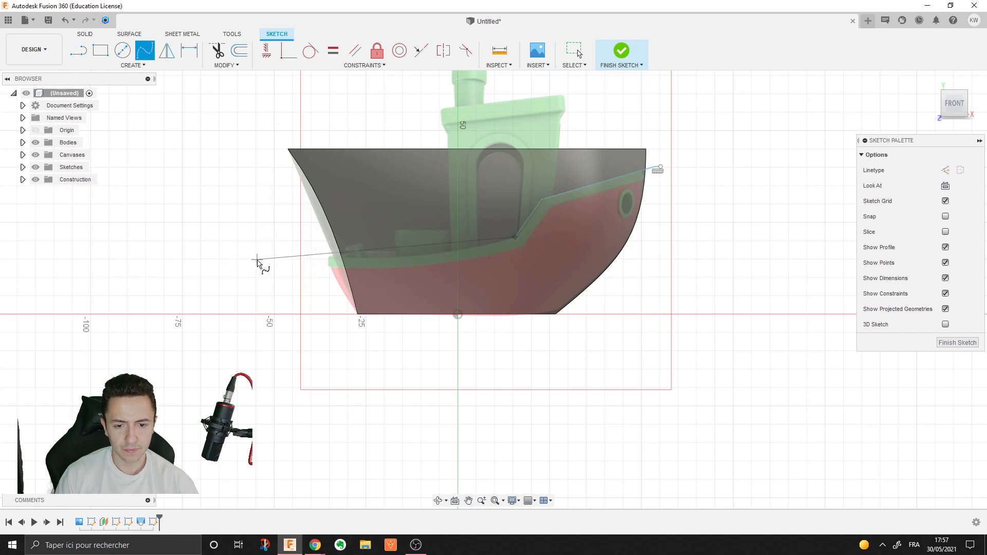
right_click(264, 173)
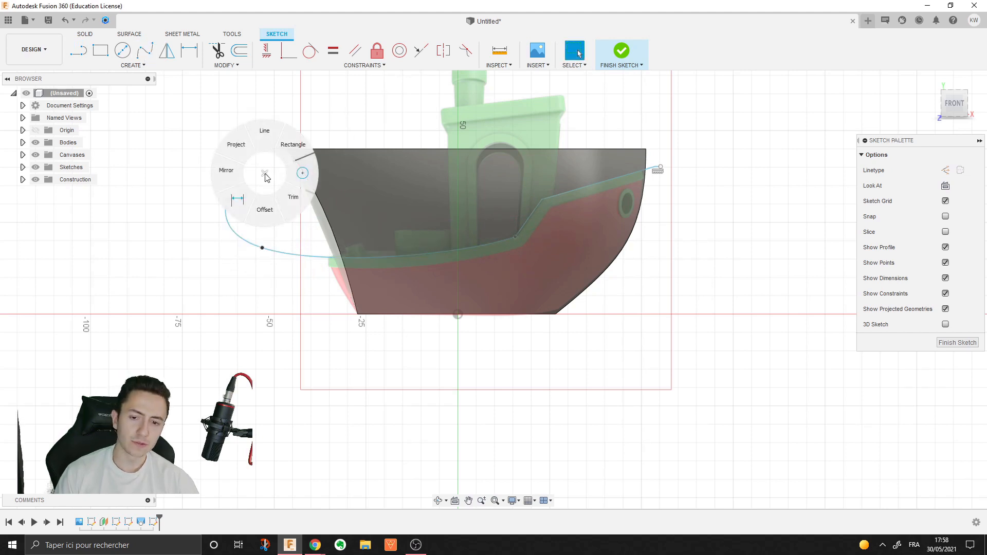
Close the cutting profile with lines from the spline's rear end, over the top of the hull and down to the starting point at the bow
left_click(256, 141)
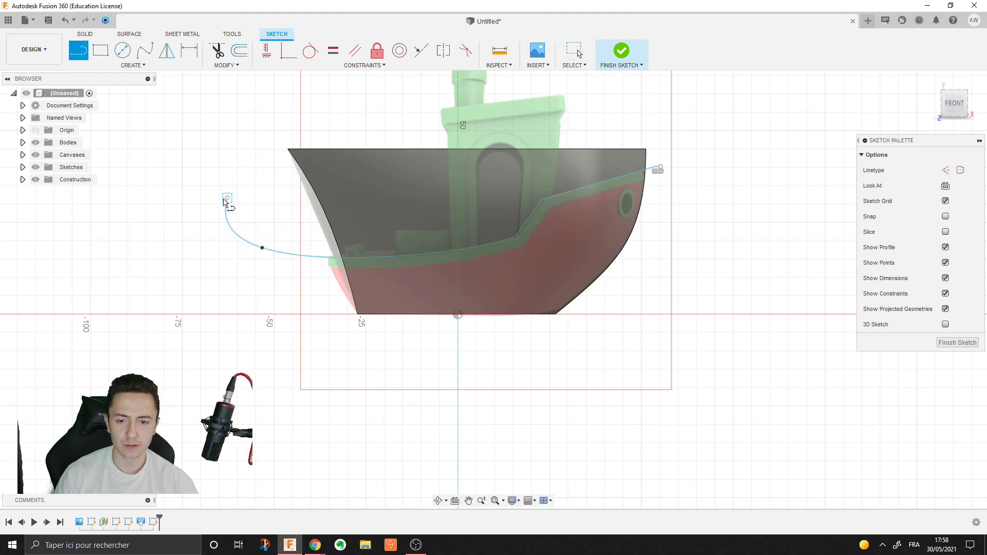
left_click(227, 198)
left_click(282, 106)
left_click(702, 106)
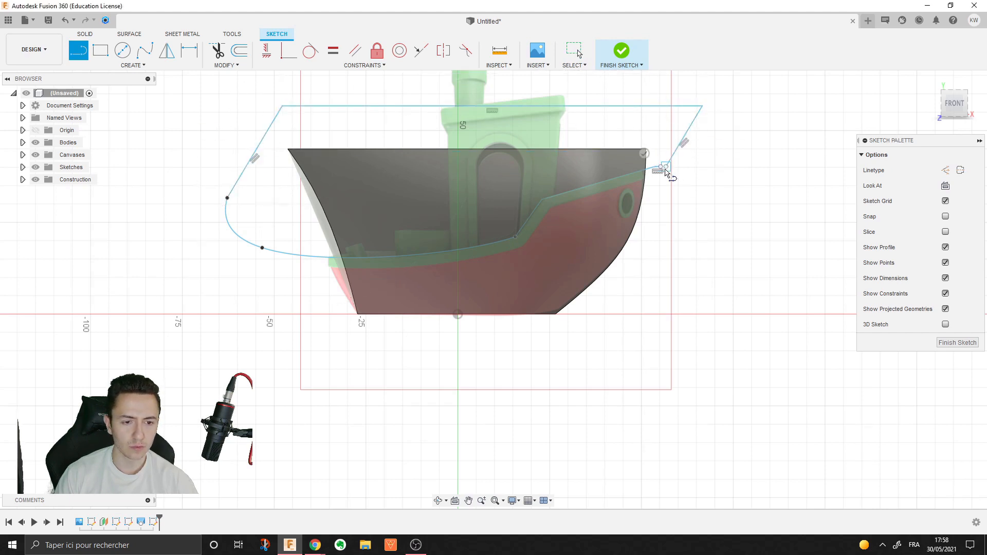
left_click(664, 167)
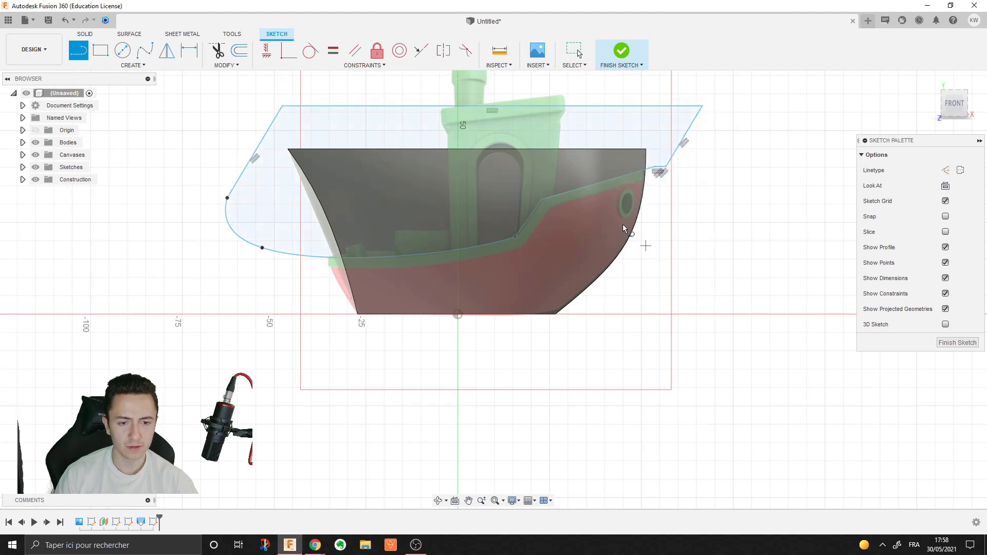
Extrude the closed profile symmetrically as a cut of about 40.7 mm per side to trim the hull's upper part along the rail
left_click(85, 34)
left_click(101, 50)
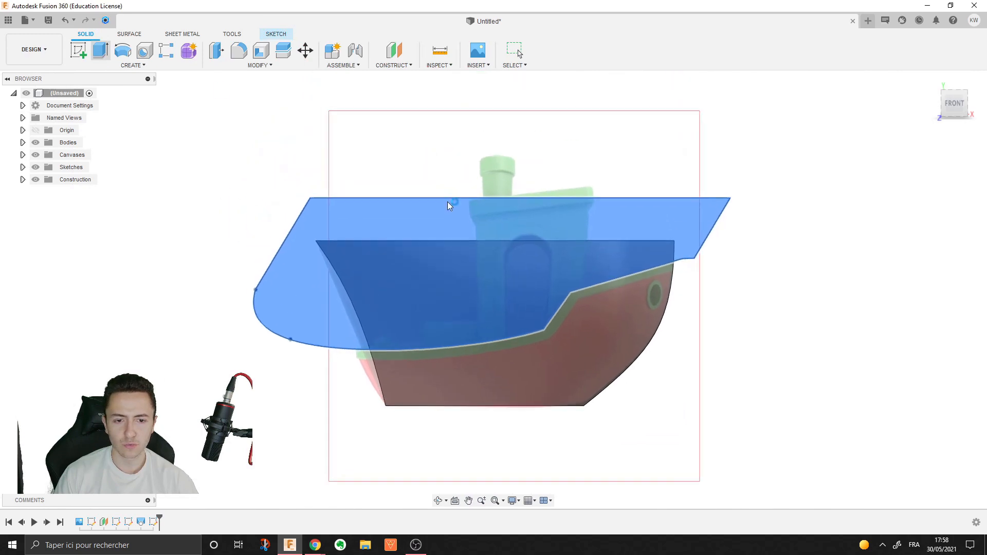
left_click(947, 203)
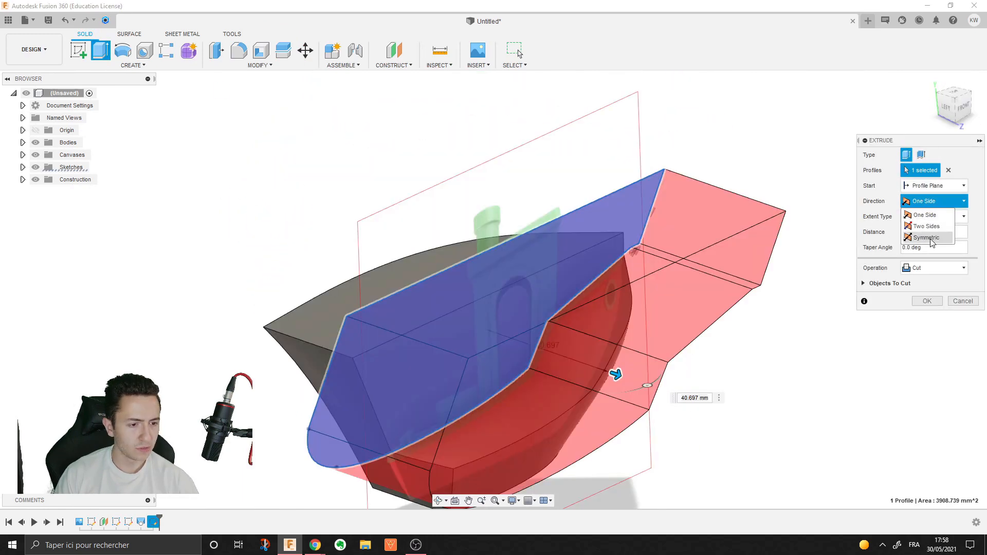
left_click(931, 237)
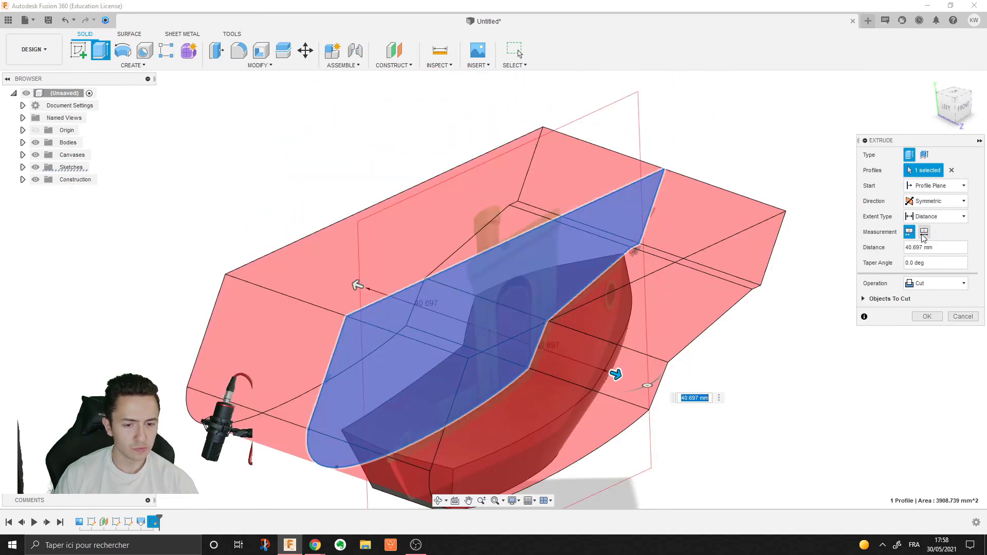
left_click(927, 316)
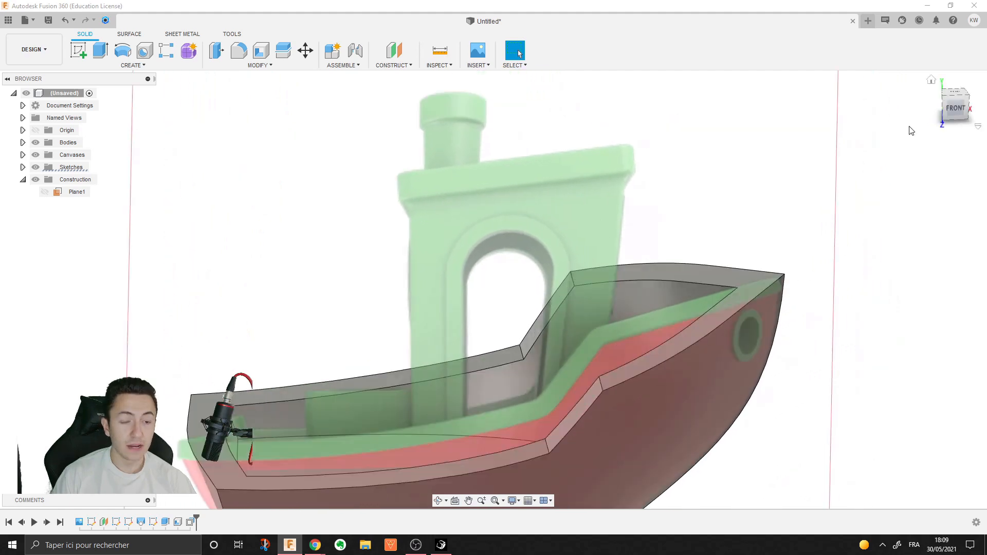
Start a sketch on the horizontal origin plane and draw a rectangle for the cabin's footprint inside the hull
left_click(956, 95)
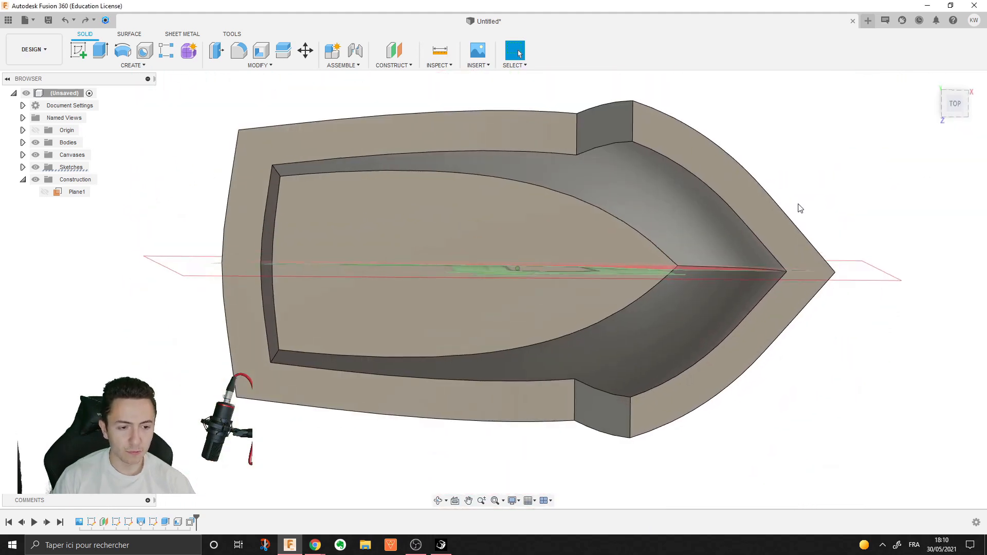
right_click(836, 197)
left_click(808, 215)
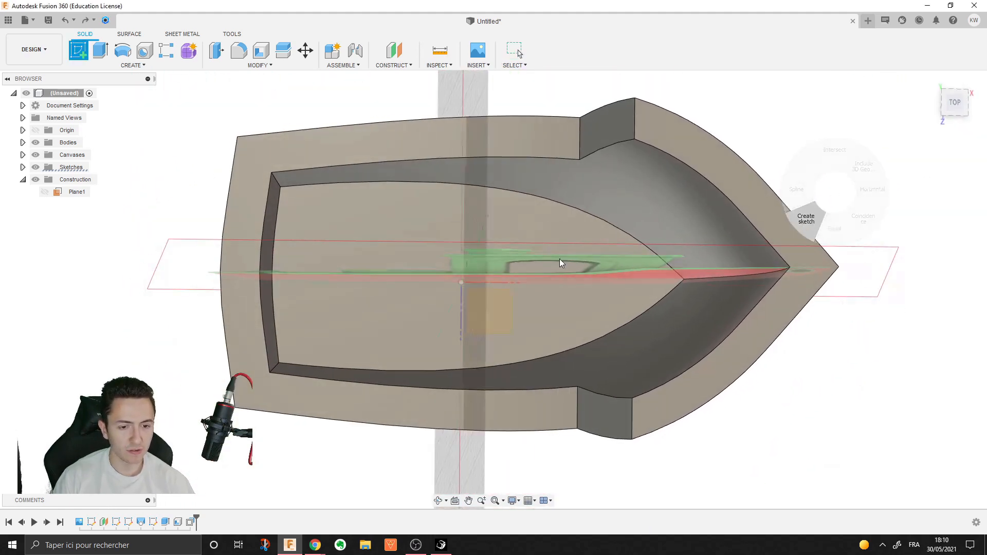
left_click(509, 267)
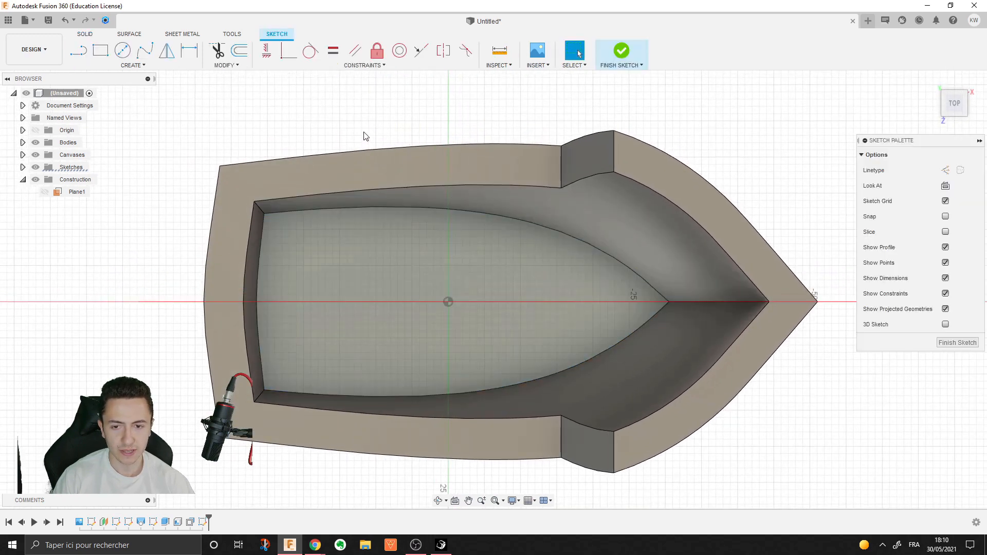
right_click(371, 123)
left_click(389, 102)
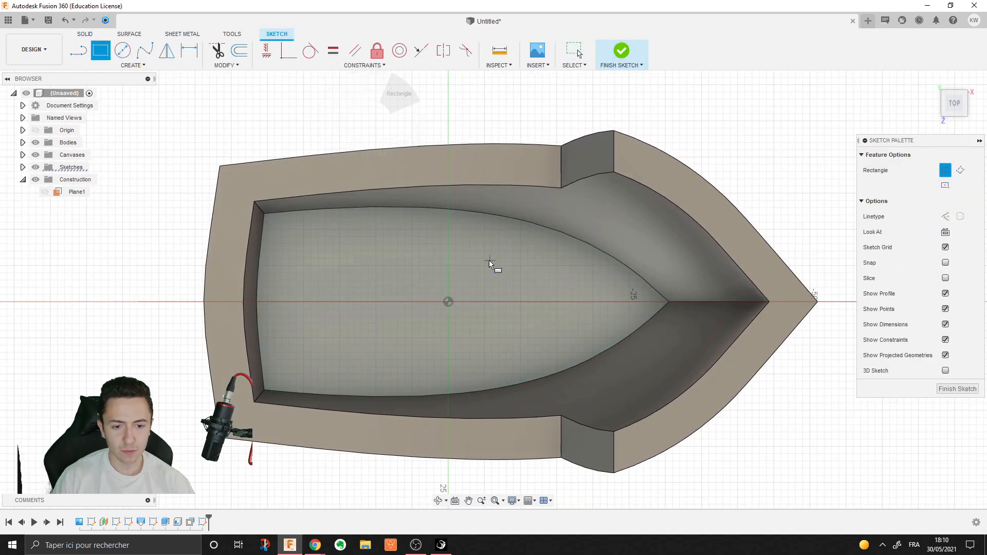
left_click(467, 239)
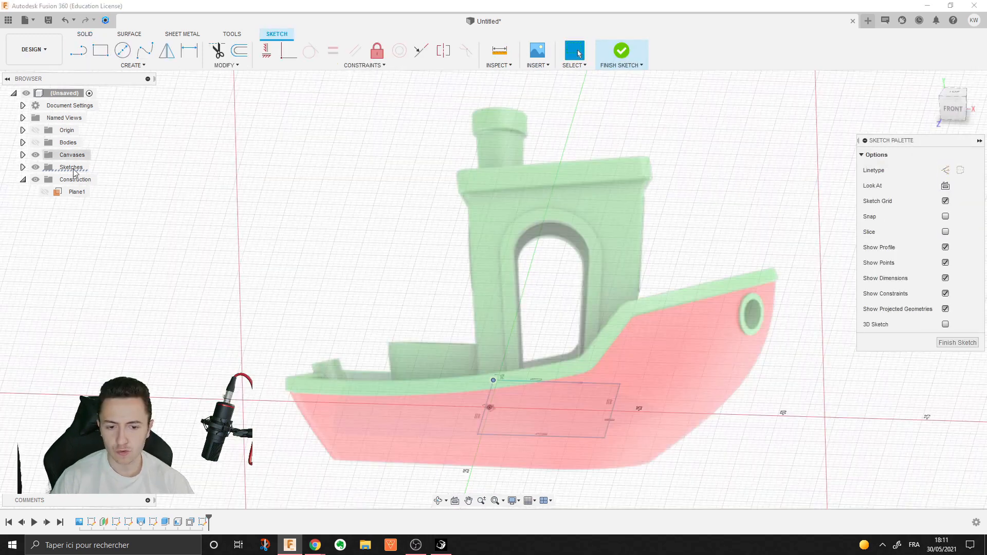
Extrude the rectangle's three regions upward as a join, about 51.8 mm high with a 3.8° taper, after showing the bodies again
left_click(545, 397)
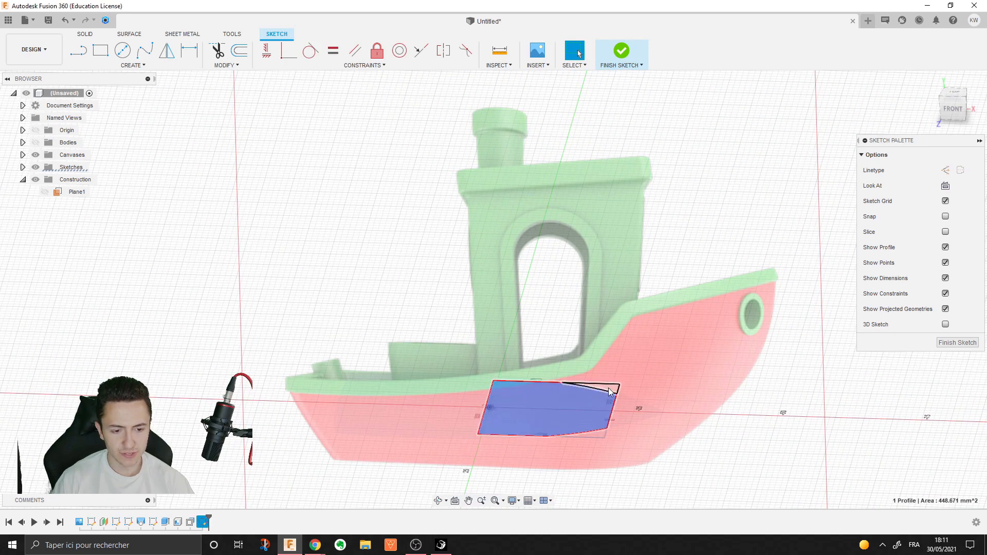
left_click(608, 388)
left_click(599, 435)
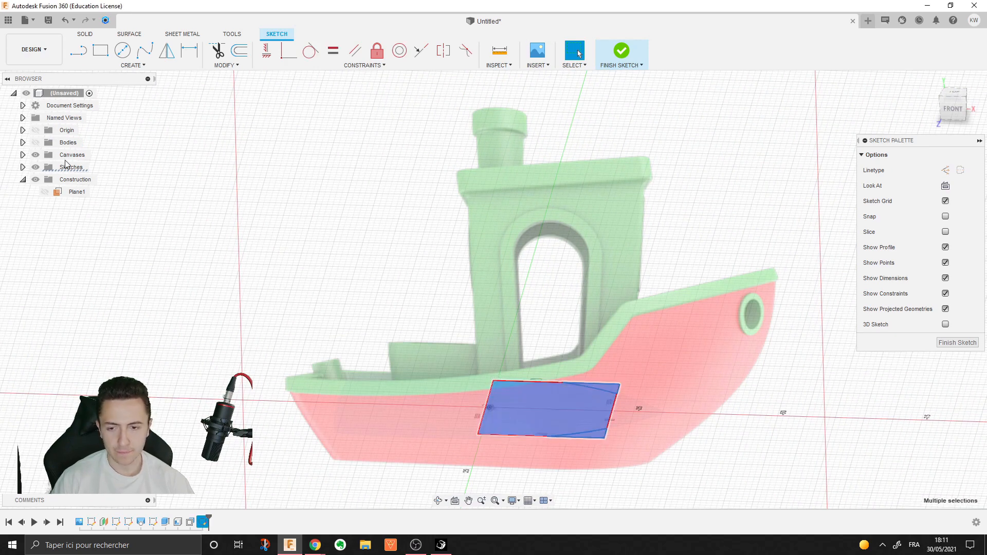
left_click(35, 142)
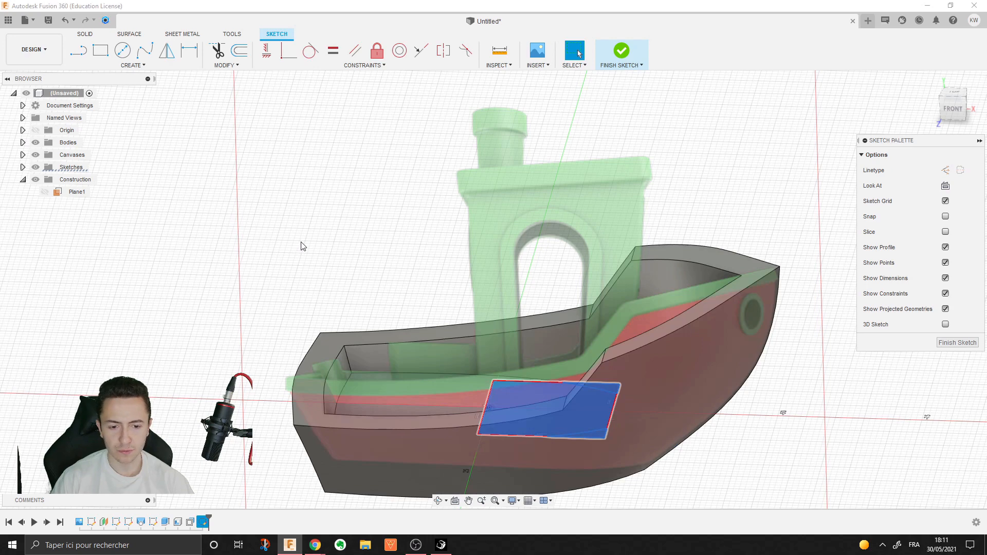
left_click(303, 206)
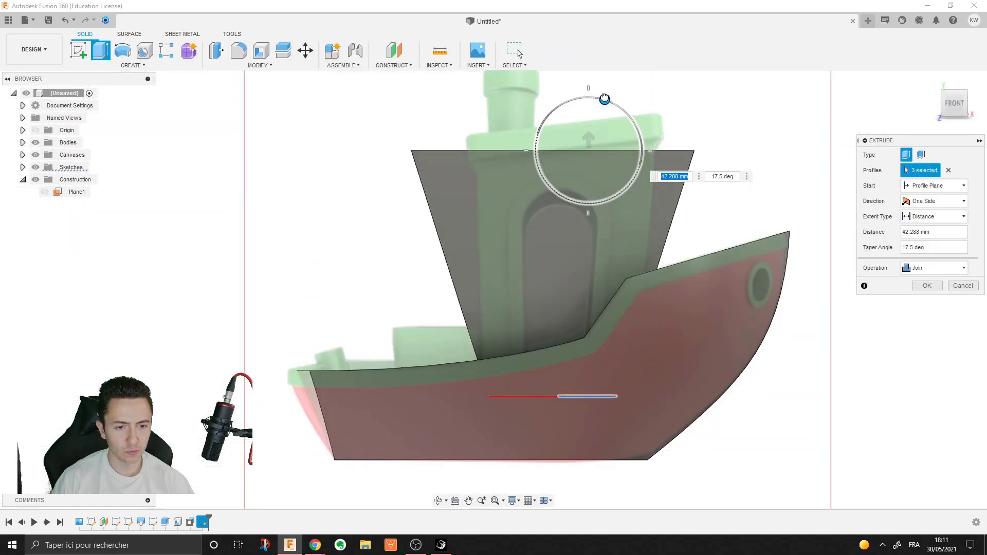
left_click_drag(598, 96, 592, 97)
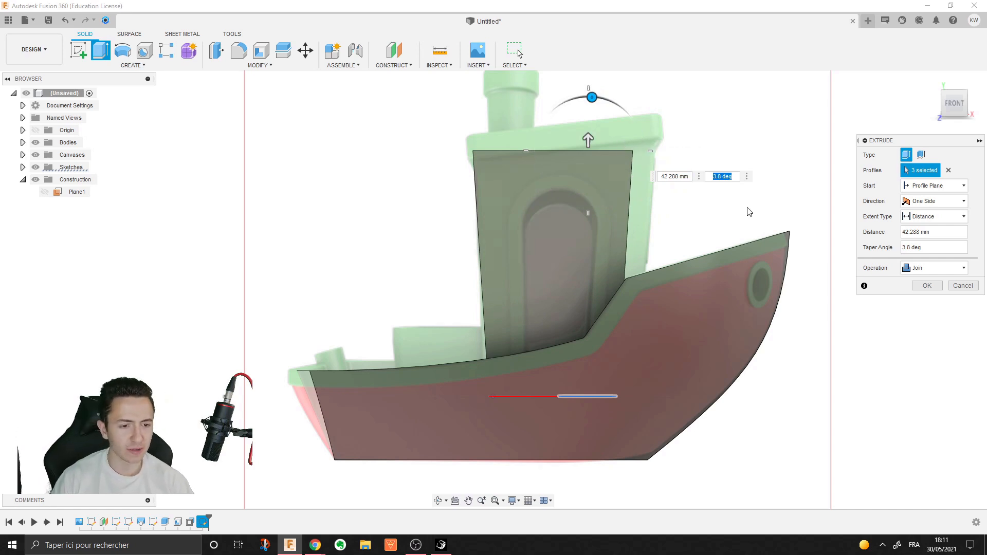
left_click_drag(587, 140, 588, 104)
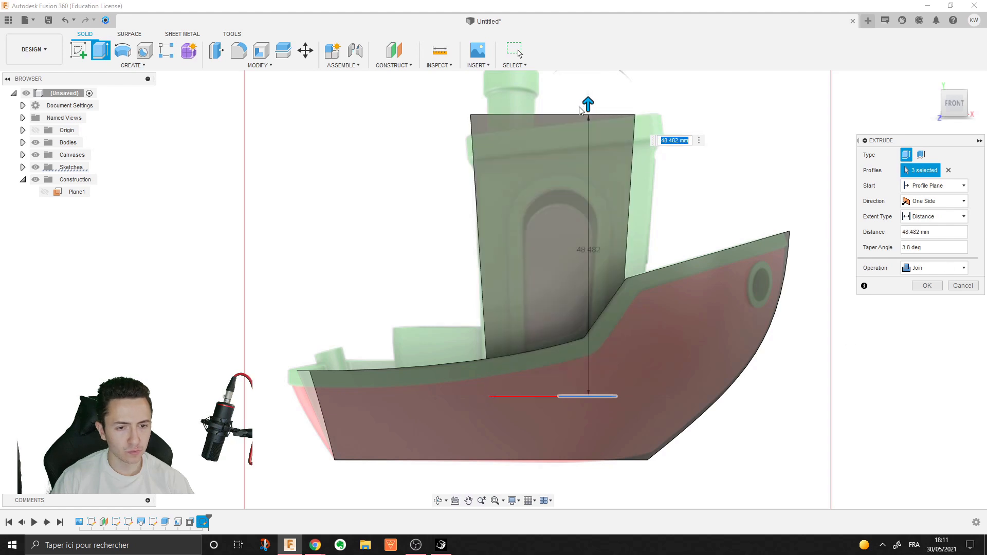
left_click(927, 286)
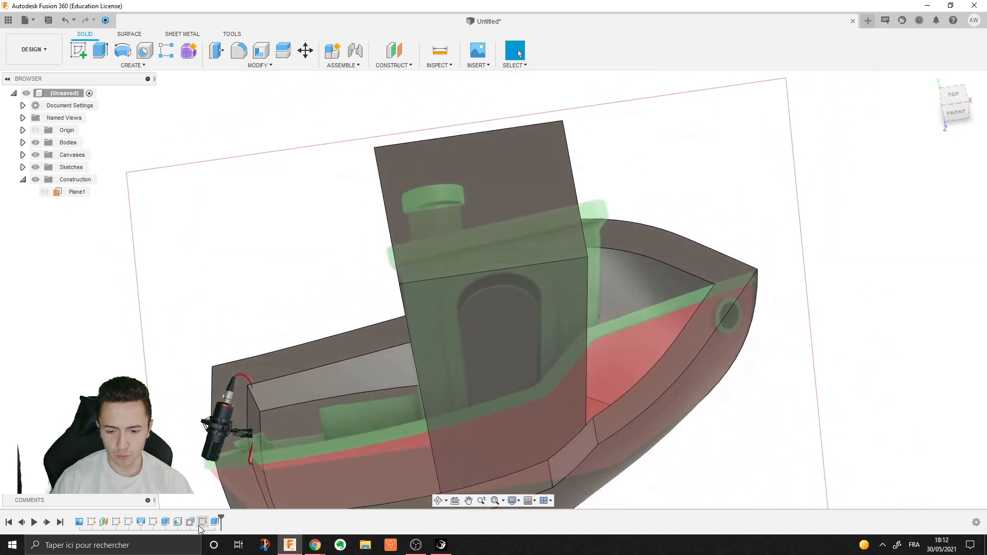
right_click(215, 522)
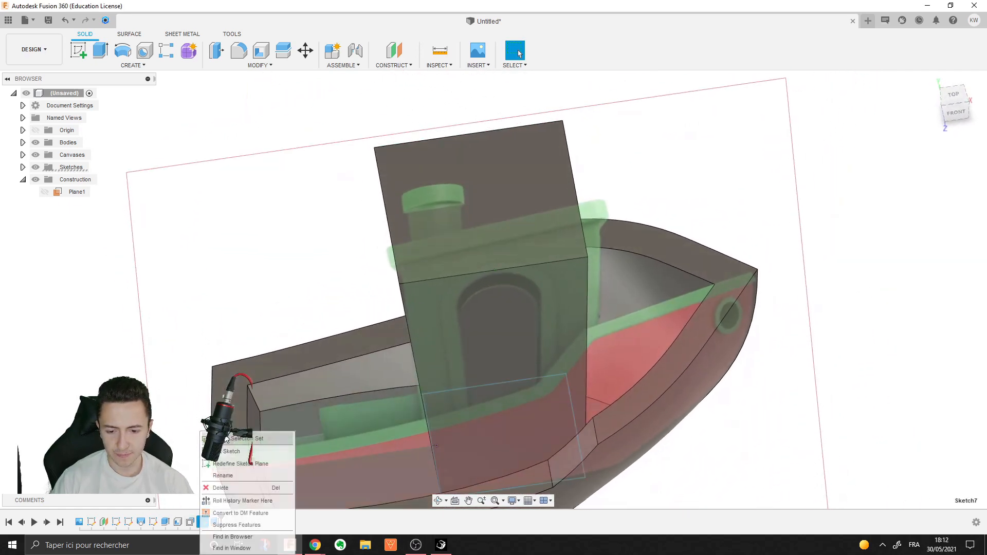
left_click(229, 508)
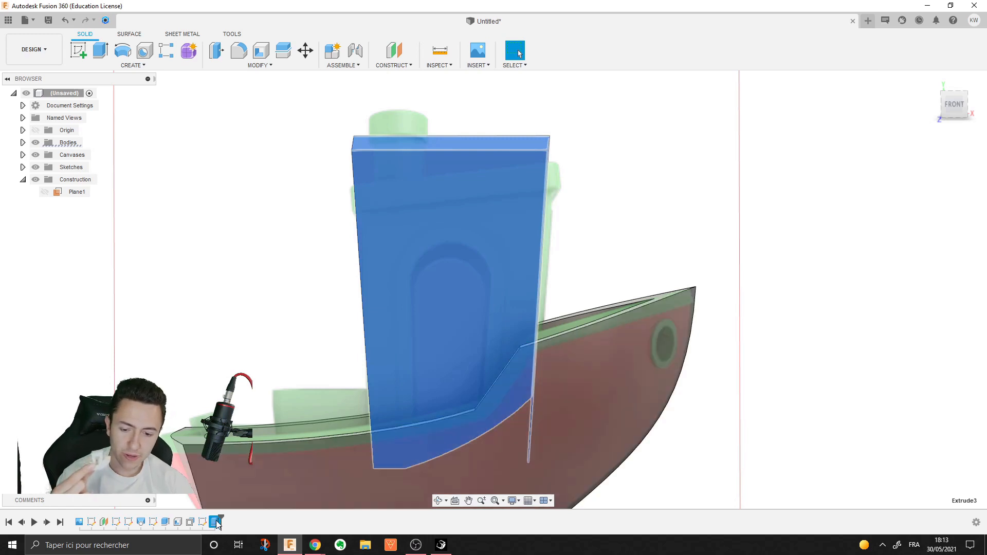
right_click(215, 522)
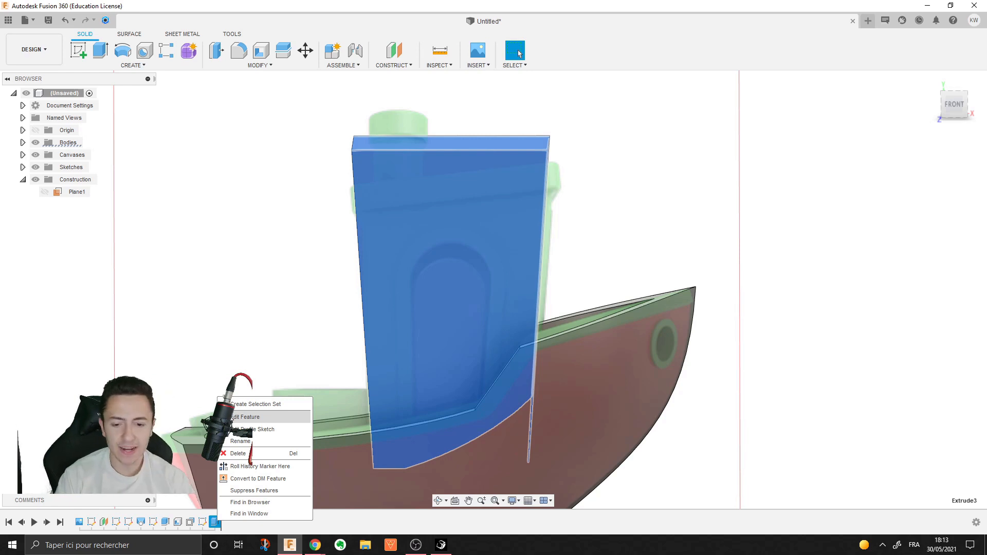
left_click(301, 188)
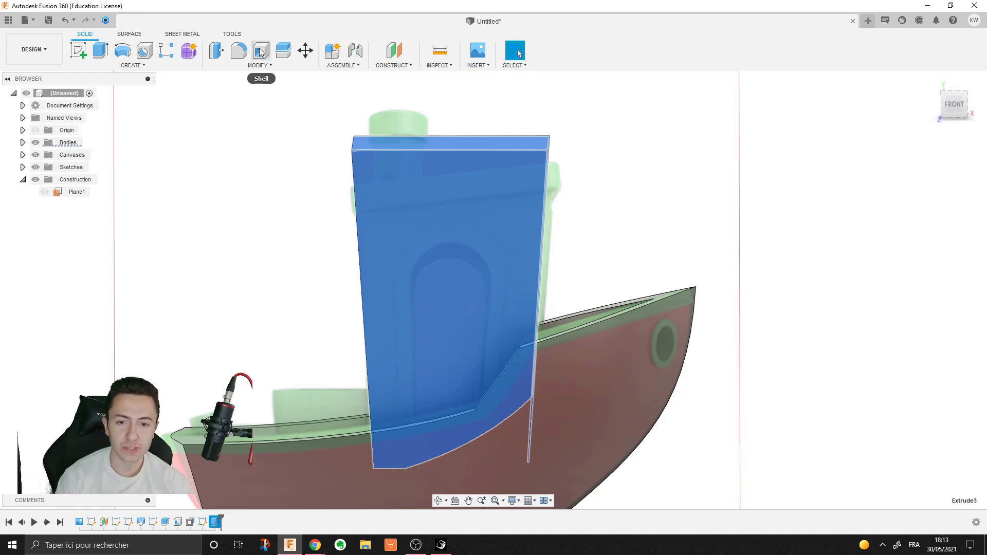
Edit the cabin extrusion into a thin extrude with a 3 mm wall thickness
right_click(215, 522)
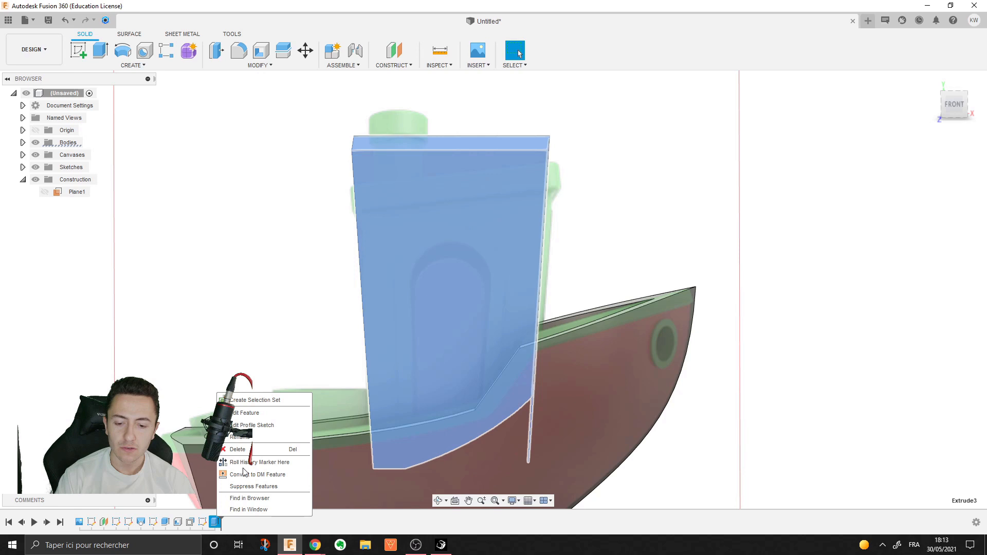
left_click(246, 413)
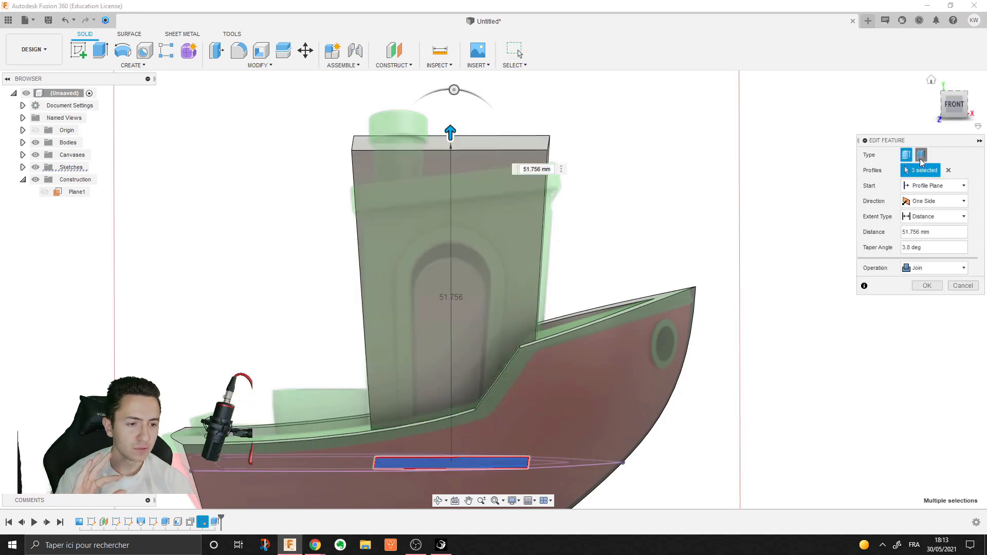
left_click(921, 156)
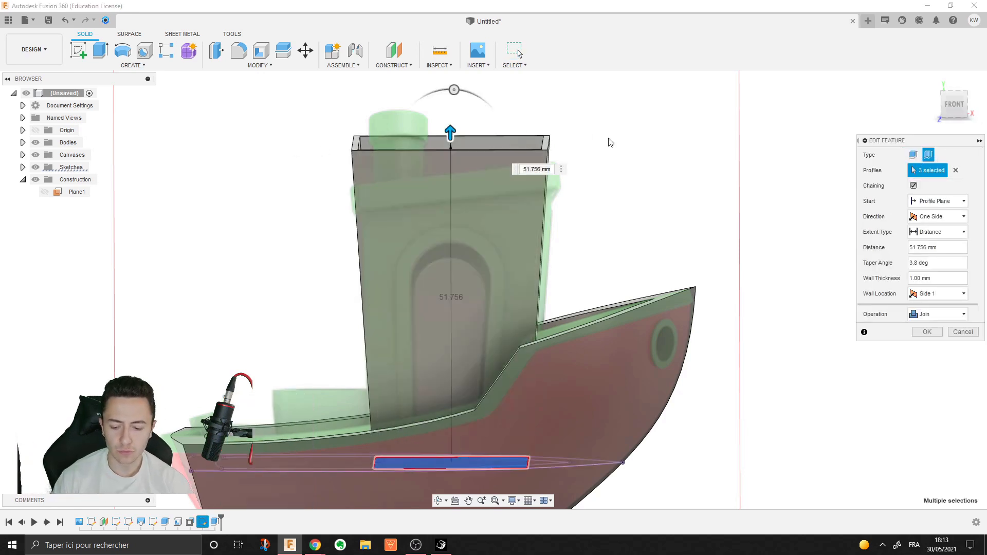
middle_click_drag(663, 163, 668, 210, "shift")
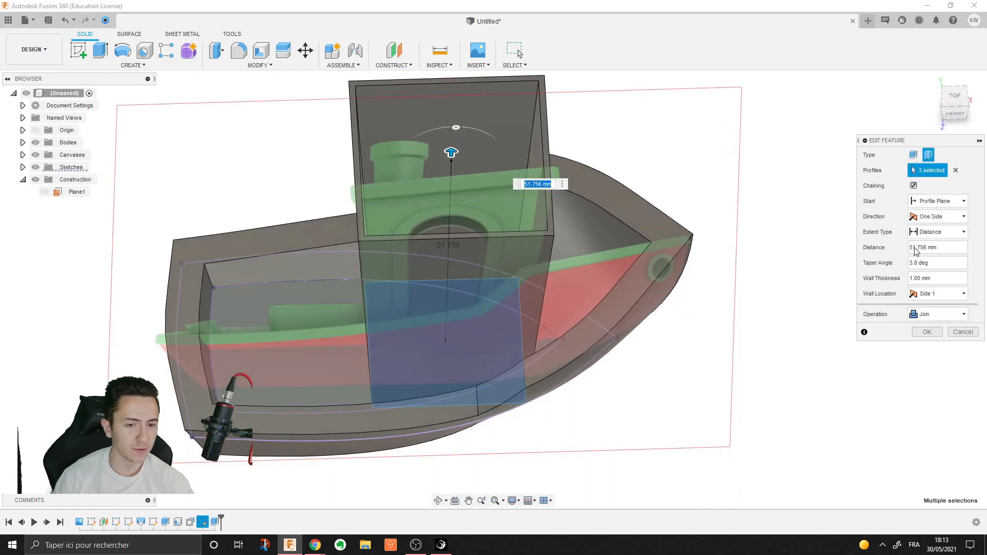
left_click(934, 279)
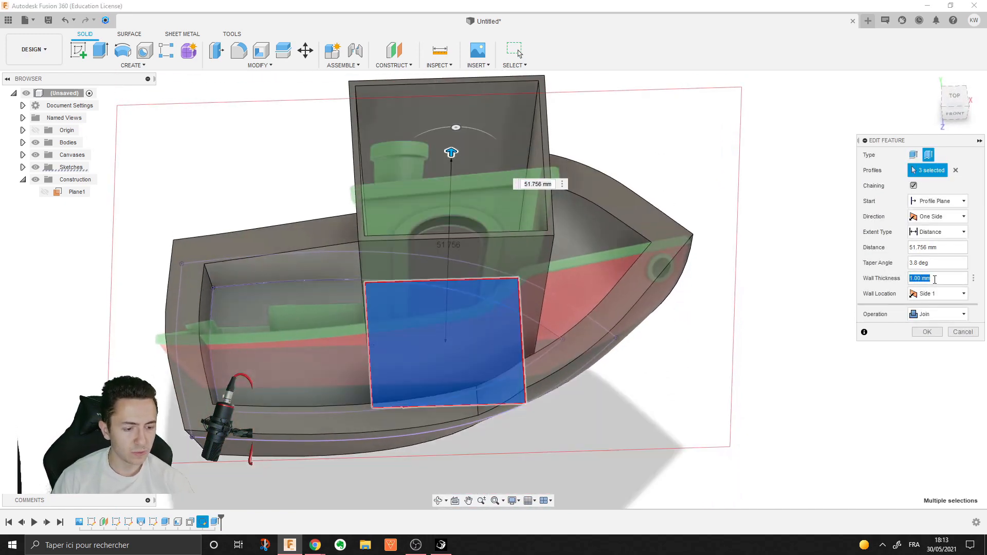
type("3")
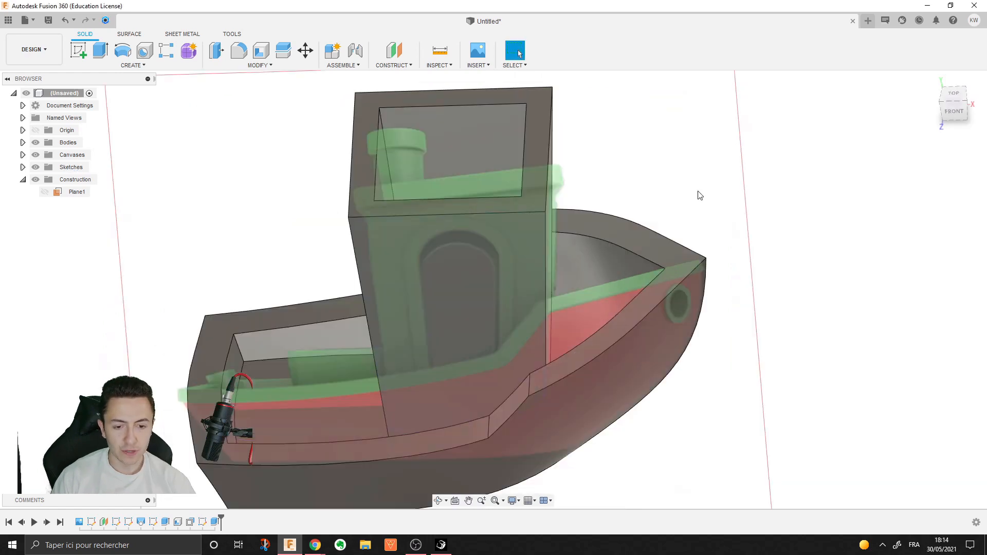
Start a sketch on the cabin's side wall and draw the doorway's two vertical sides over the canvas, with a horizontal construction line joining their upper ends
right_click(698, 194)
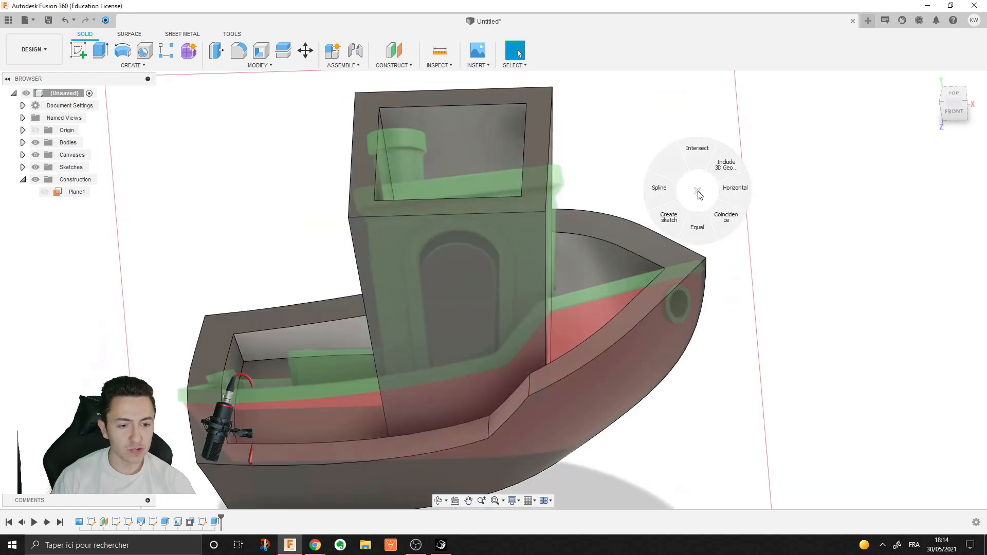
left_click(669, 216)
left_click(461, 278)
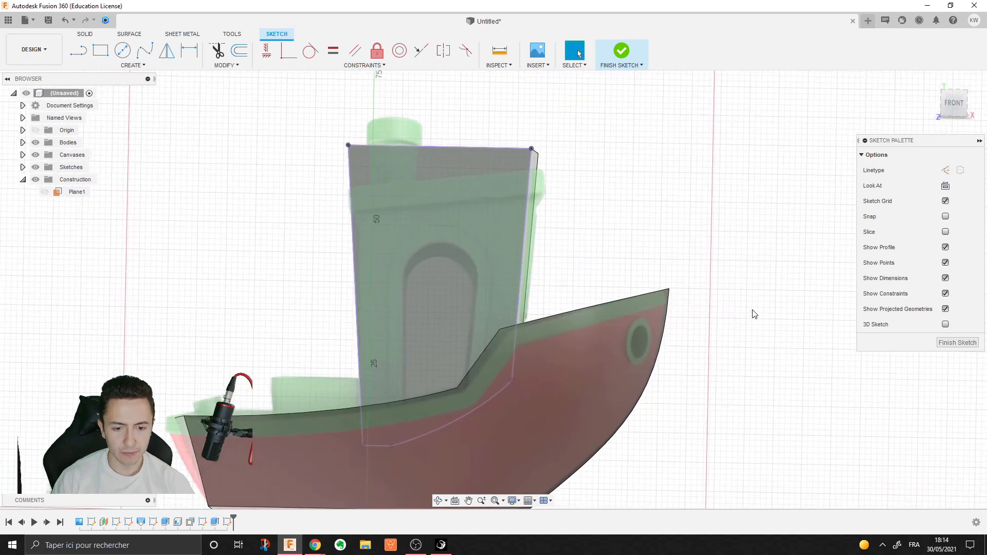
right_click(754, 314)
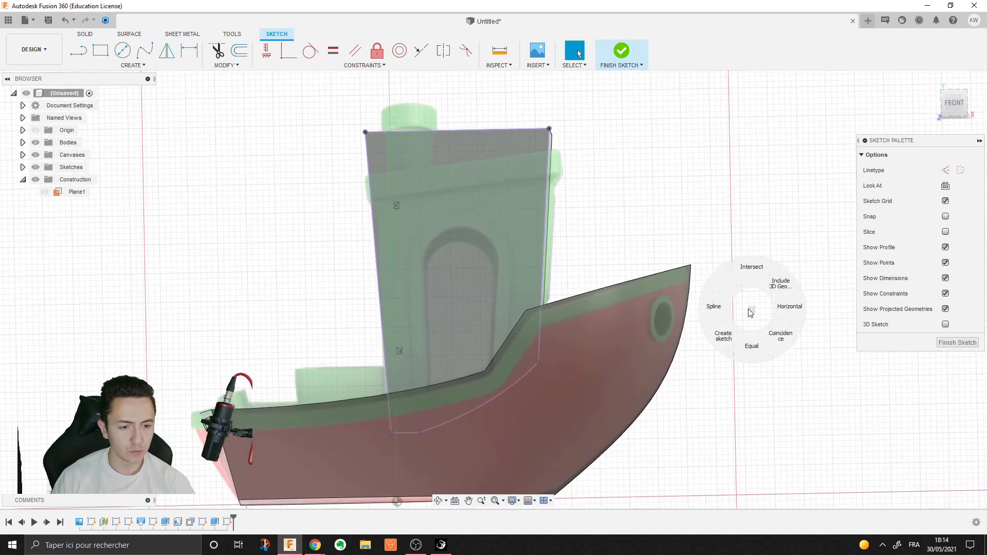
key("l")
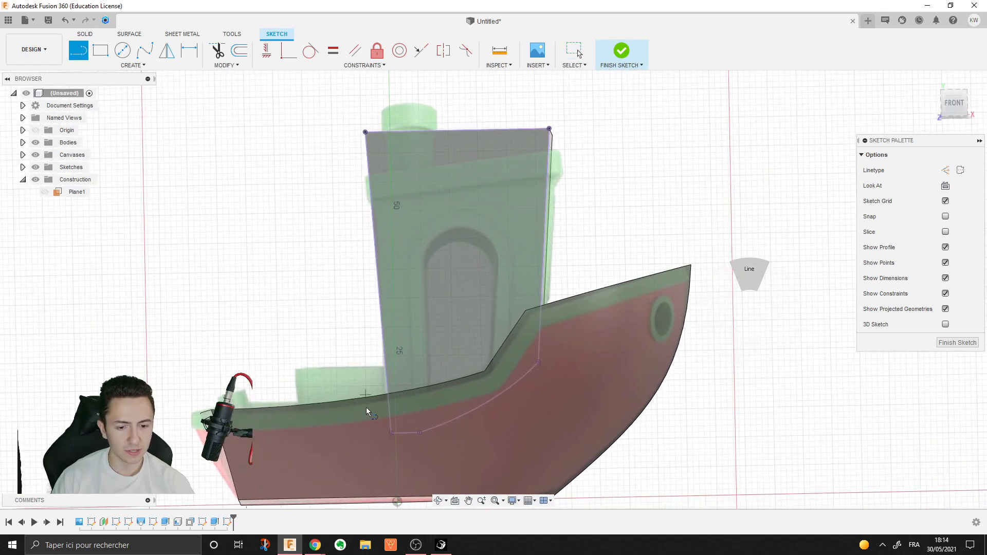
left_click(429, 433)
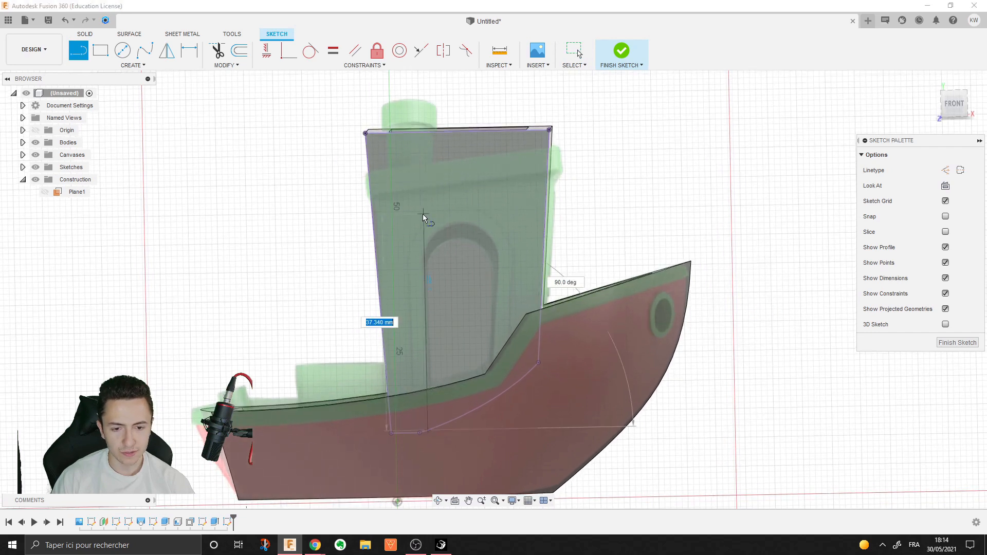
left_click(425, 258)
key("Escape")
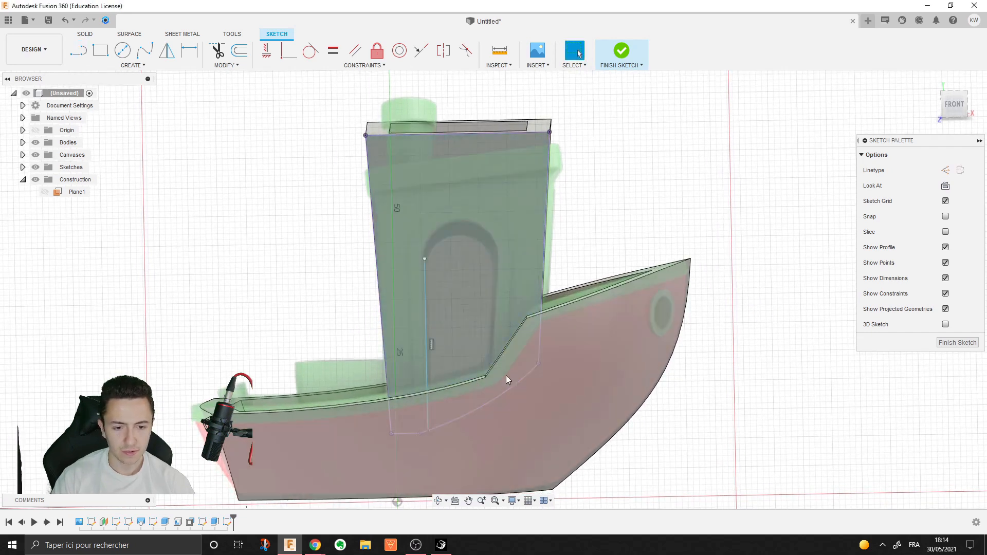
right_click(701, 215)
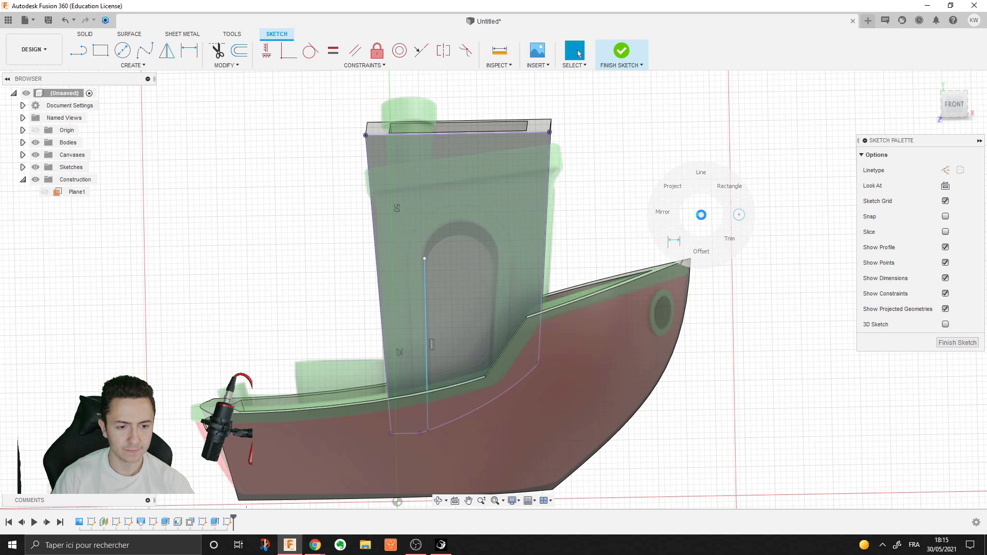
left_click(702, 178)
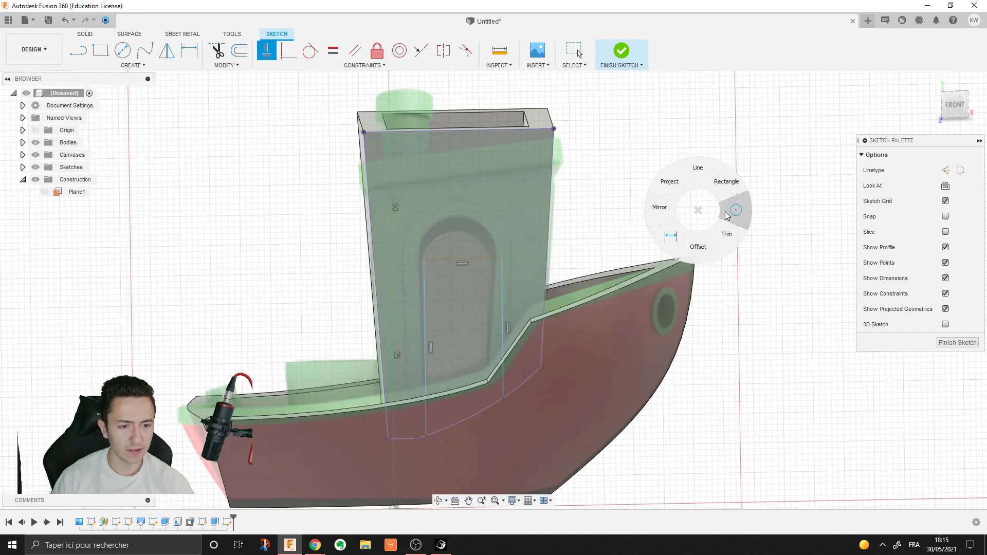
Draw a circle about 12.9 mm in diameter centred on the construction line and trim its lower half to form the doorway arch
left_click(735, 211)
left_click(465, 260)
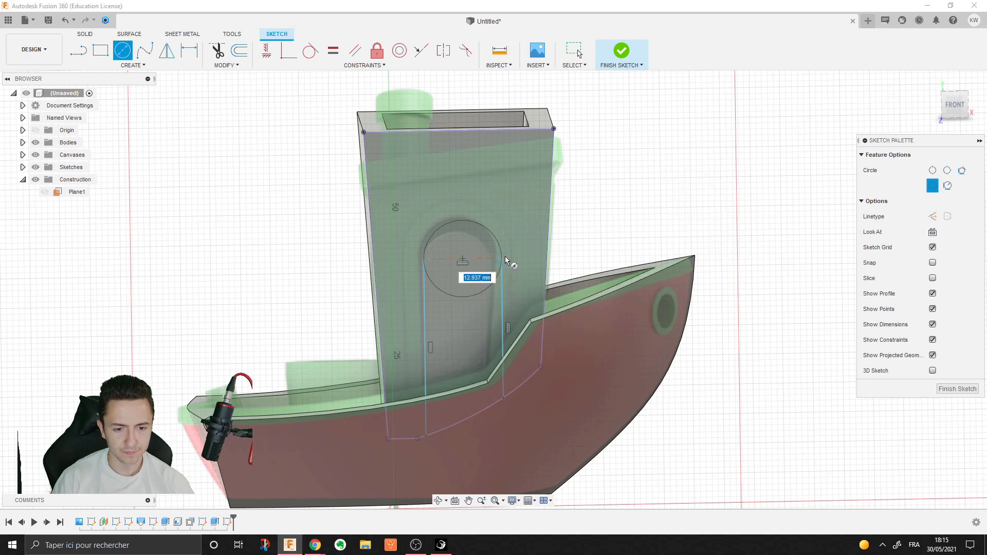
left_click(505, 260)
right_click(704, 208)
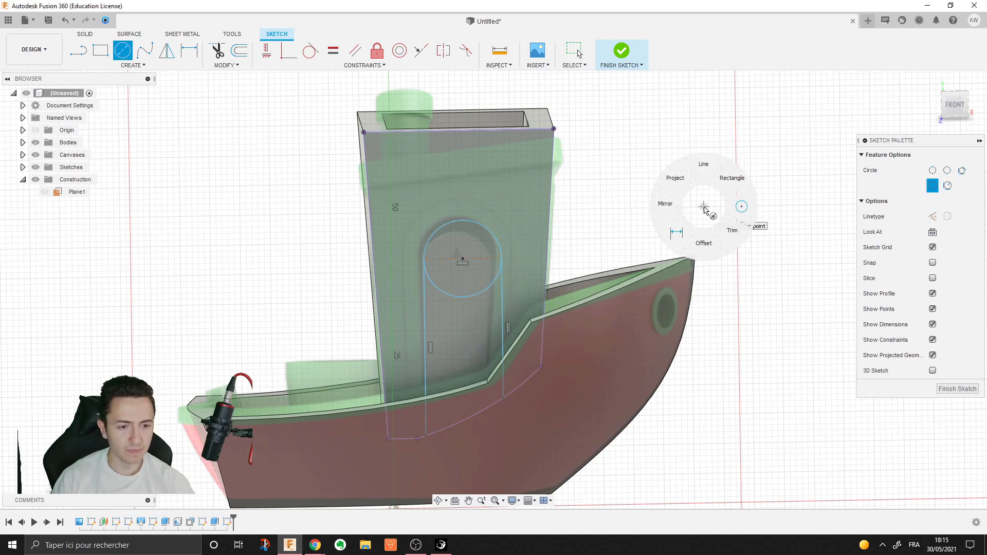
right_click(641, 220)
left_click(670, 244)
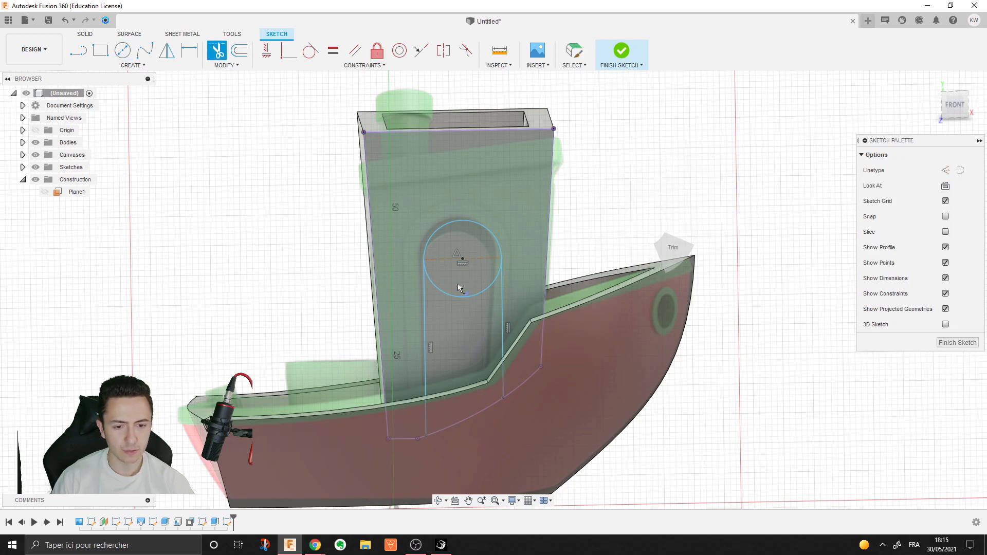
left_click(467, 295)
key("Escape")
Finish trimming the doorway arch and cut its profile through the cabin, using a To Object extent to the opposite side wall
left_click(479, 280)
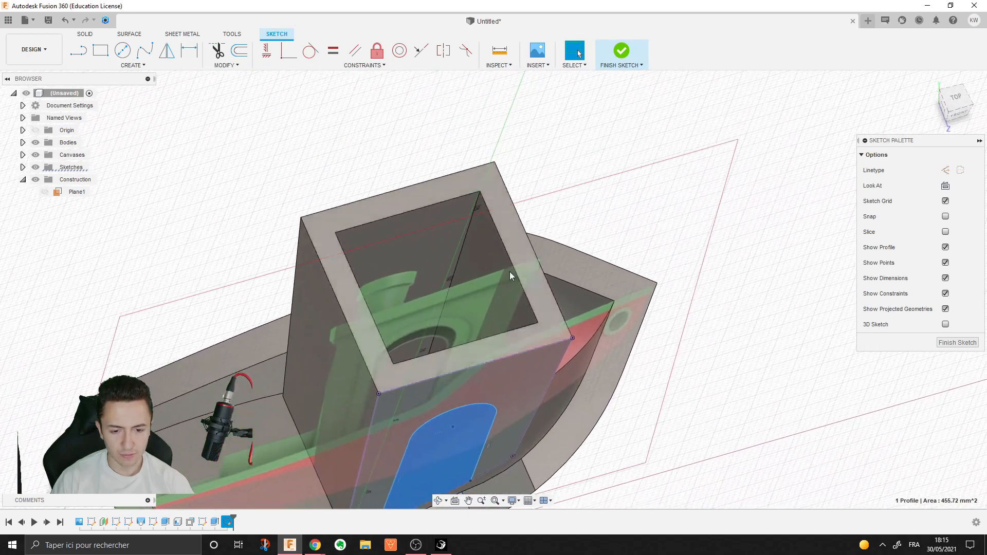
left_click(85, 34)
left_click(101, 50)
left_click_drag(432, 458, 393, 345)
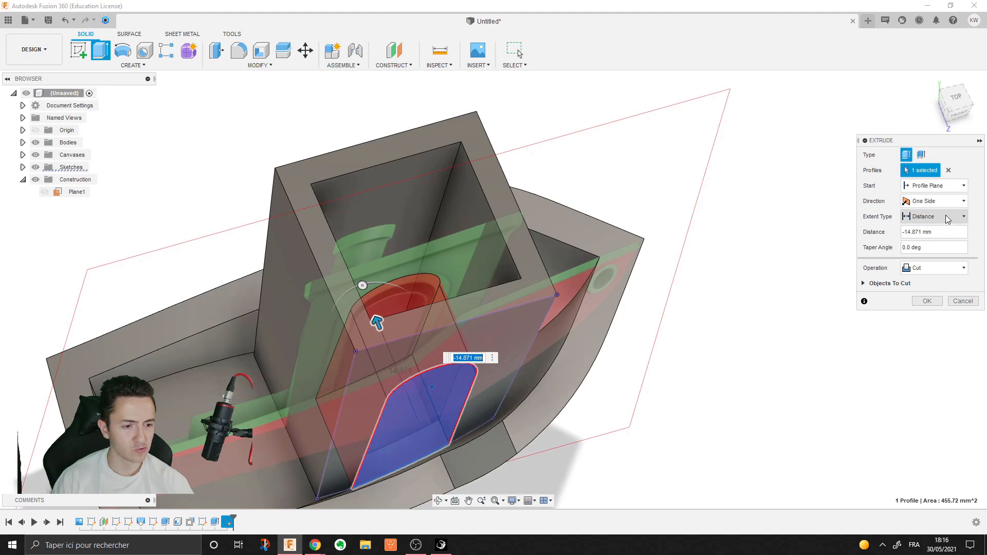
left_click(948, 217)
left_click(928, 239)
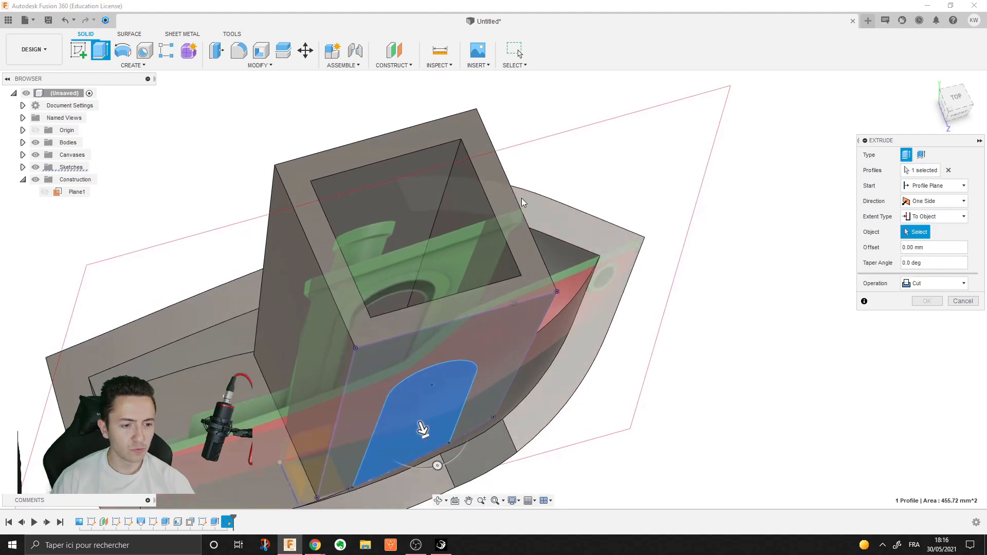
middle_click_drag(522, 202, 279, 214, "shift")
left_click(286, 202)
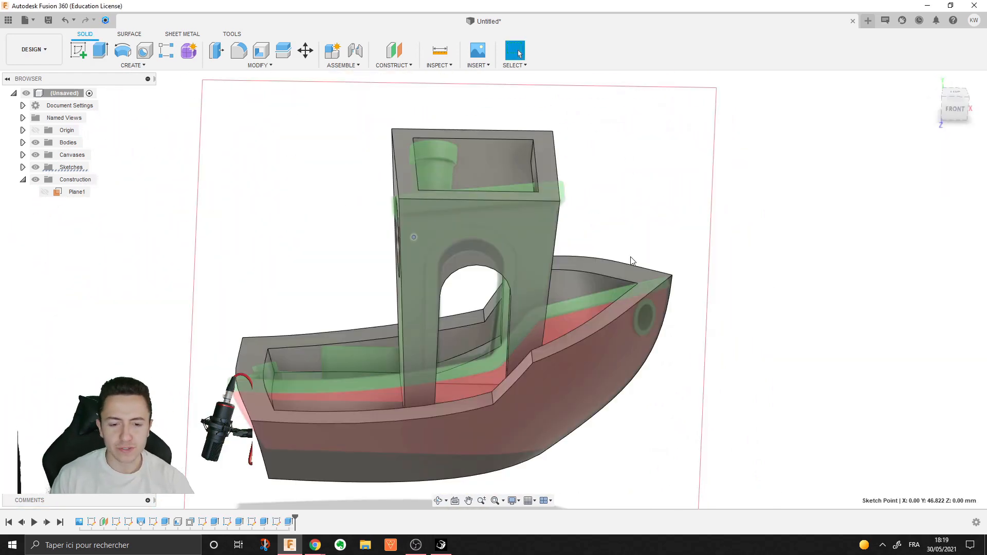
Edit the sketch of the window on the cabin's bow-facing wall so the opening sits lower on the wall
middle_click_drag(632, 261, 666, 224, "shift")
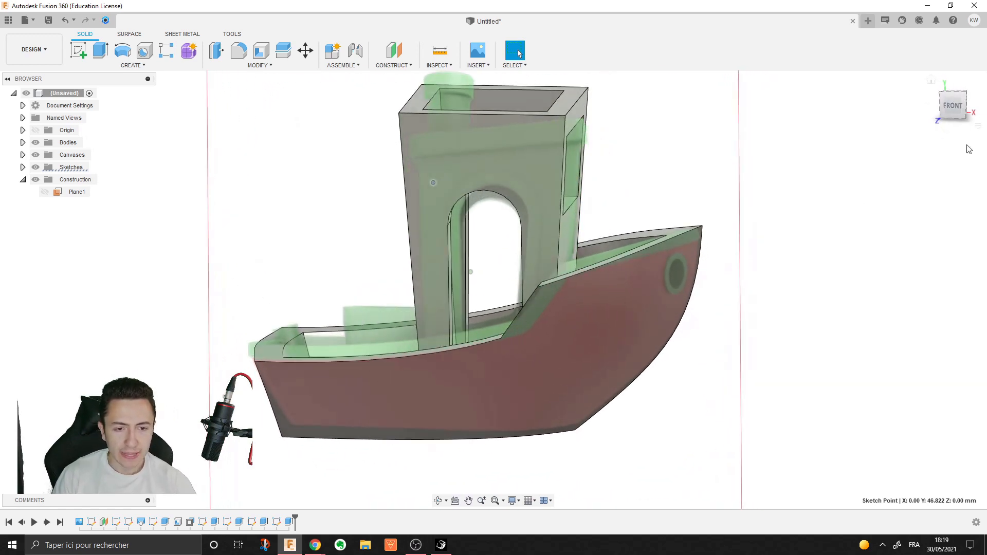
left_click(943, 111)
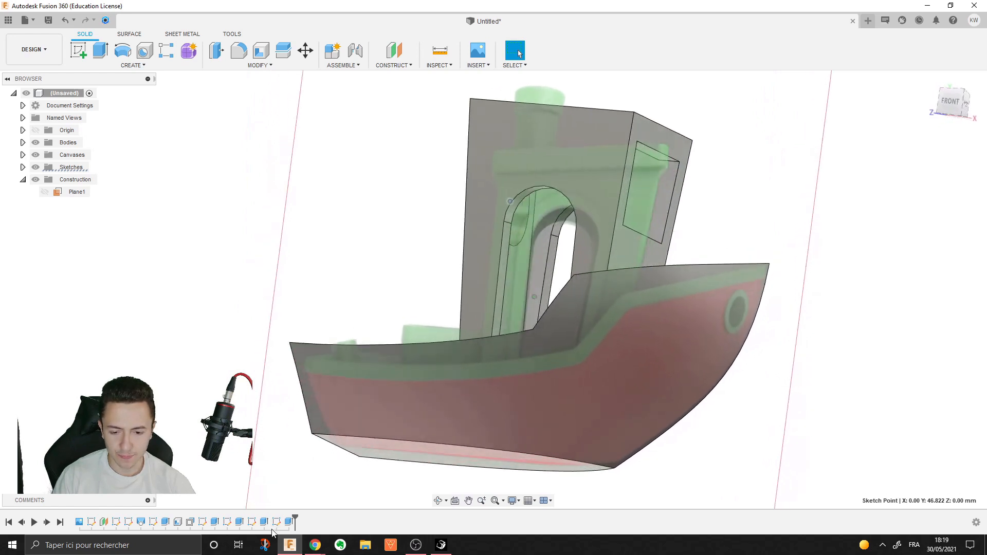
left_click(252, 525)
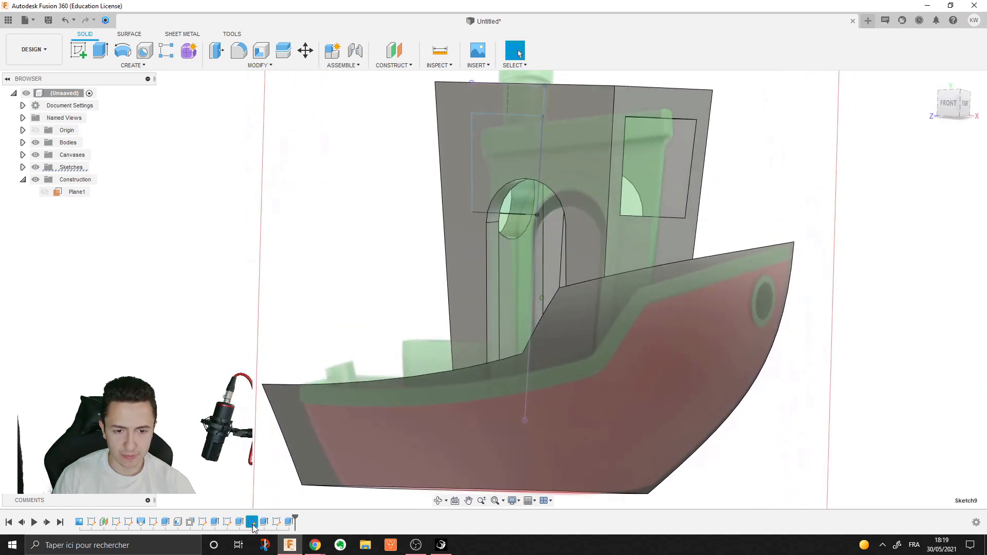
right_click(252, 525)
left_click(308, 432)
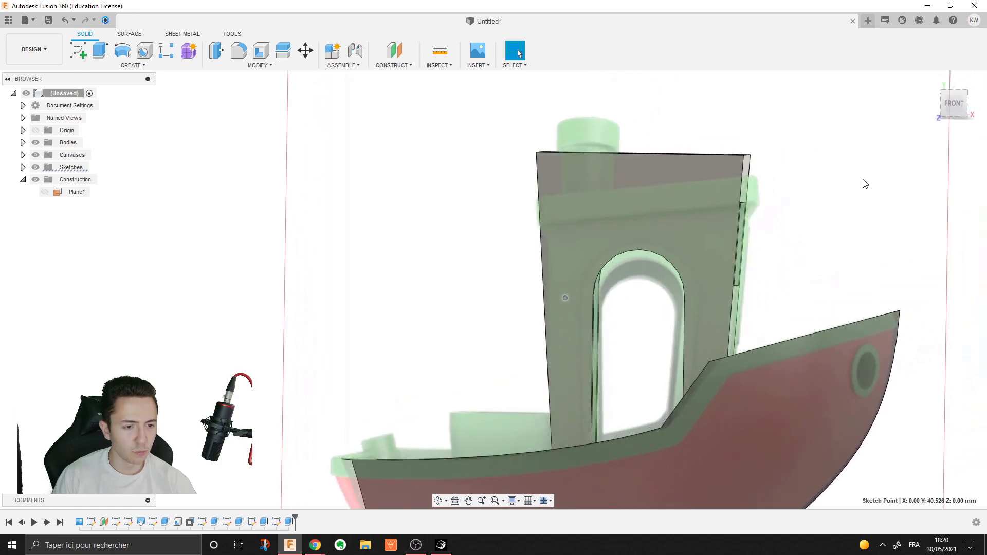
On the front plane, sketch a closed four-sided outline over the cabin's top, its lower edge along the canvas roof slope and upper edge about 59 mm
right_click(867, 172)
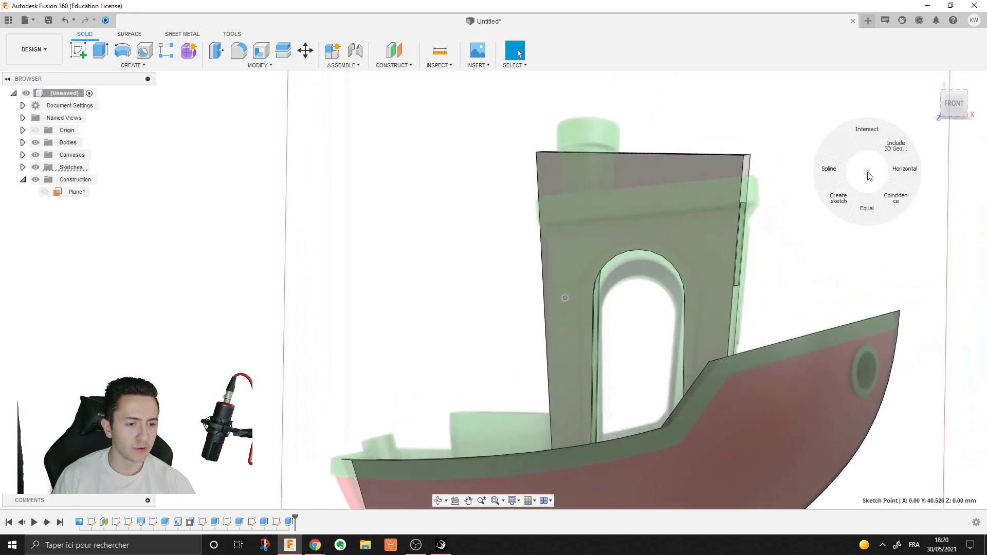
left_click(849, 197)
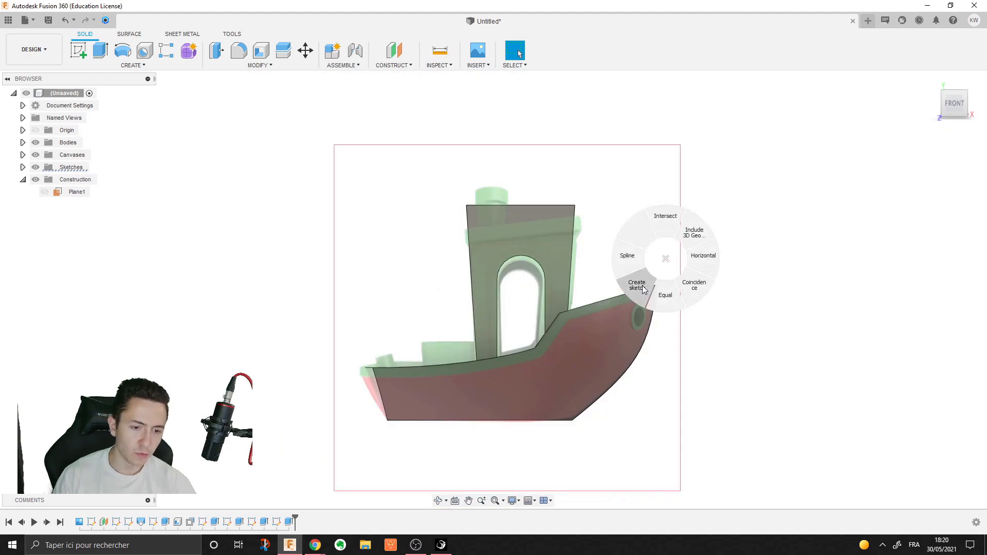
left_click(642, 286)
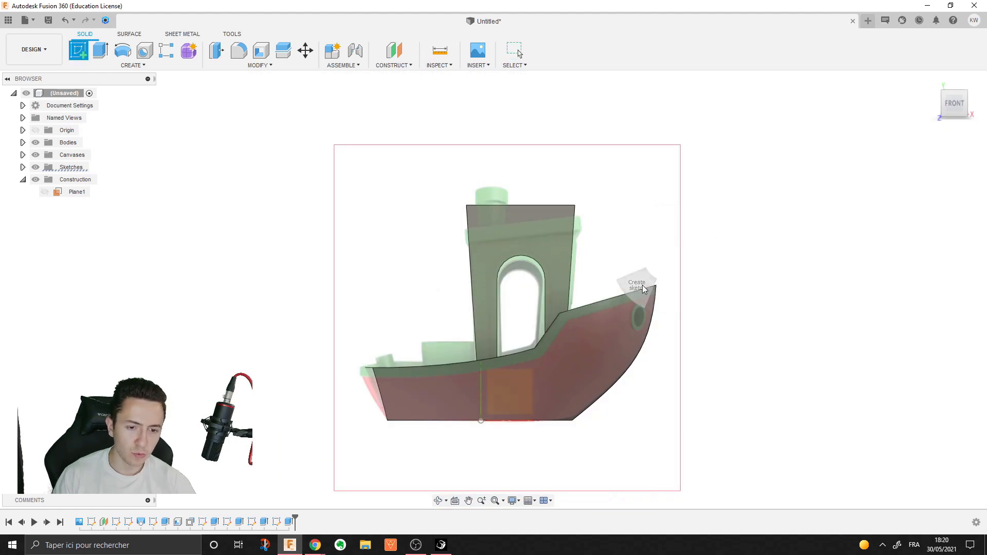
left_click(511, 399)
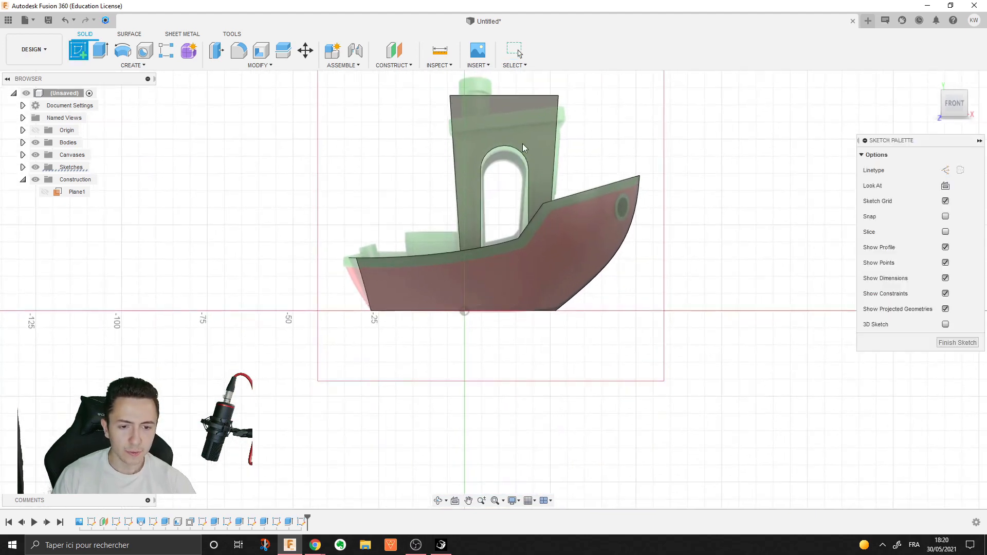
right_click(237, 209)
left_click(236, 163)
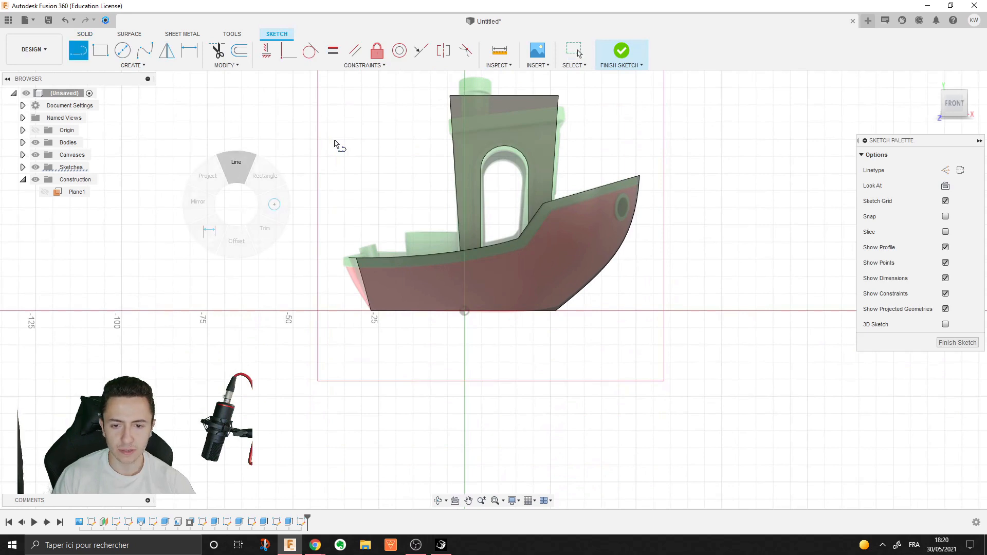
left_click(435, 138)
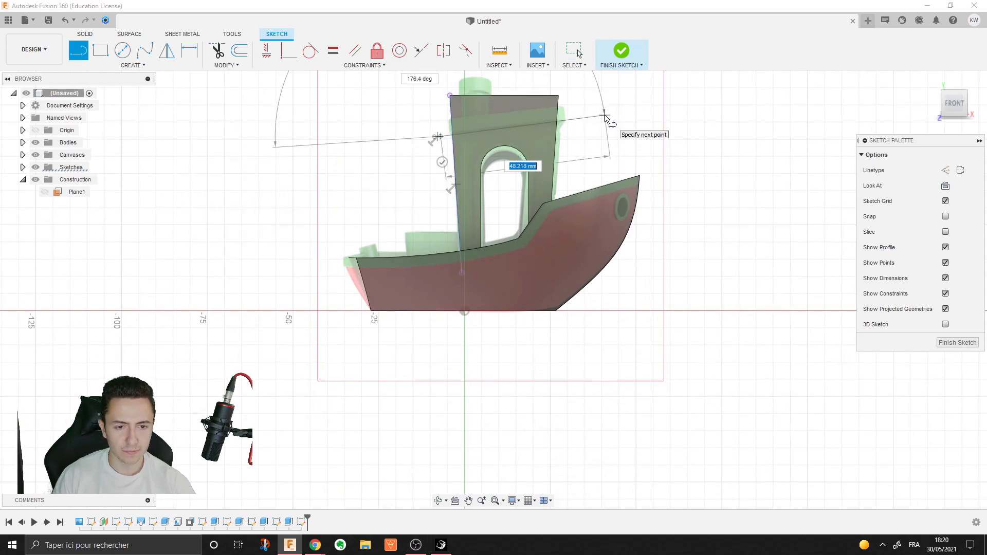
left_click(605, 116)
left_click(590, 73)
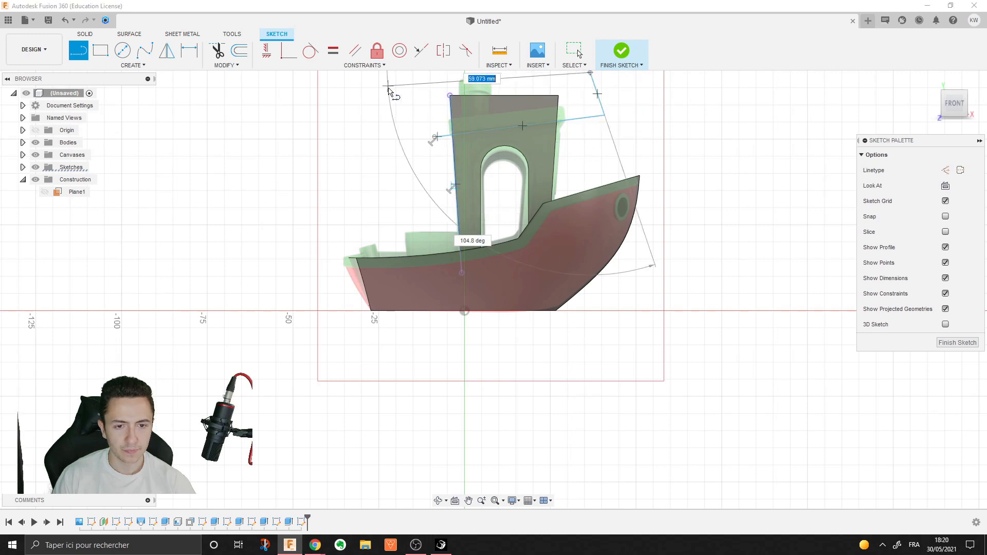
left_click(388, 86)
left_click(436, 142)
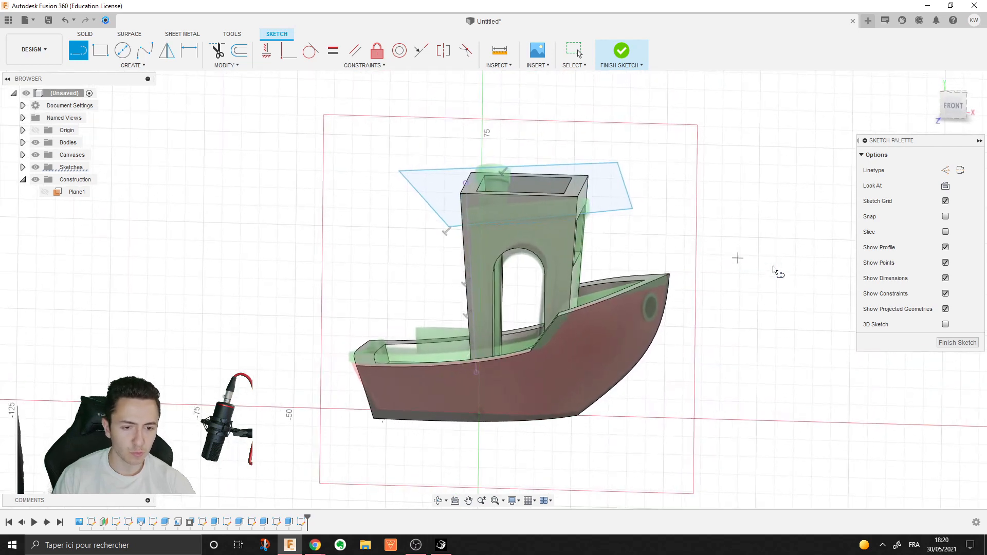
Cut the cabin's top to the roof slope with the four-sided profile, symmetrically by about 86.3 mm
right_click(777, 266)
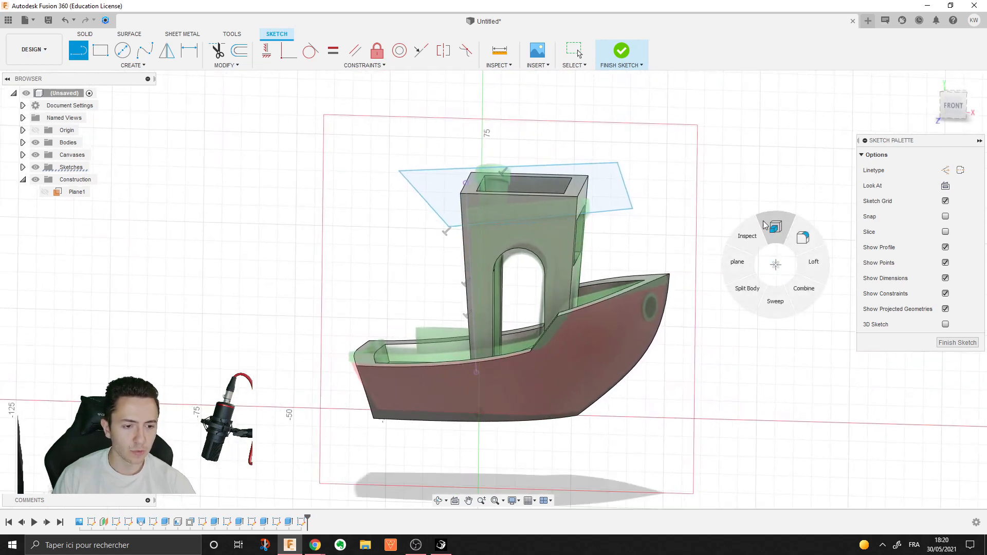
left_click(774, 227)
left_click(610, 192)
left_click_drag(516, 195, 485, 255)
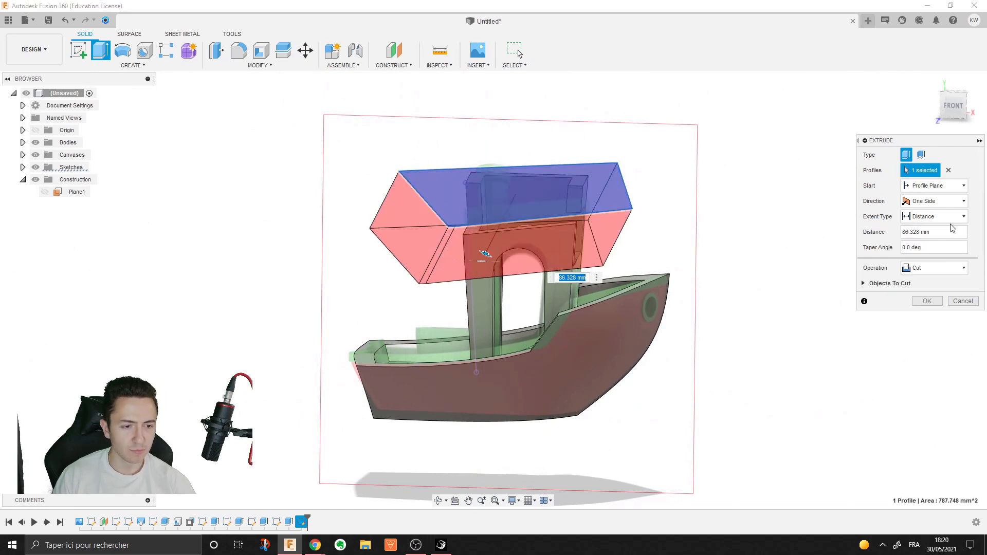
left_click(934, 201)
left_click(928, 237)
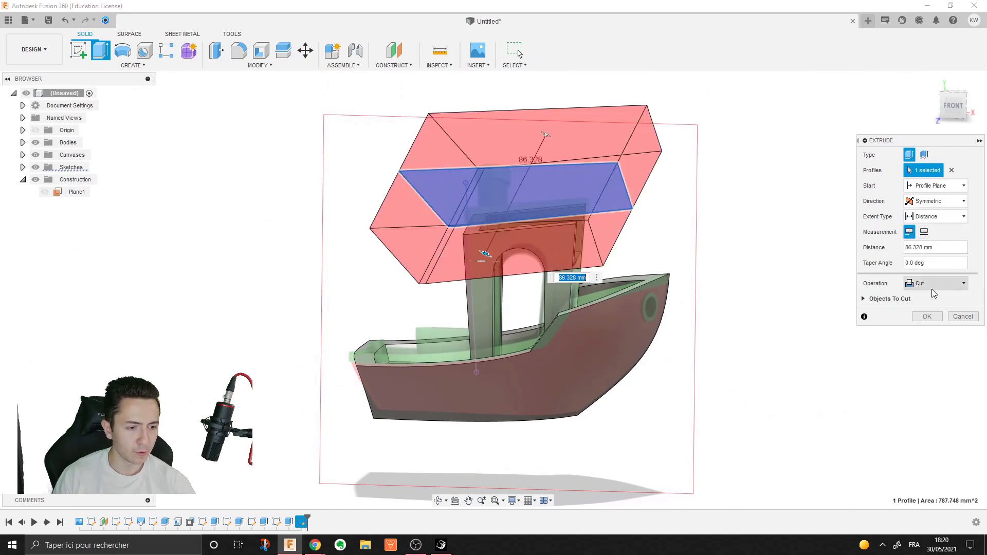
left_click(929, 317)
Start a sketch on the cabin's sloped top face, project its four outer edges and hide the bodies
middle_click_drag(718, 265, 862, 245, "shift")
scroll(862, 244, "up", 5)
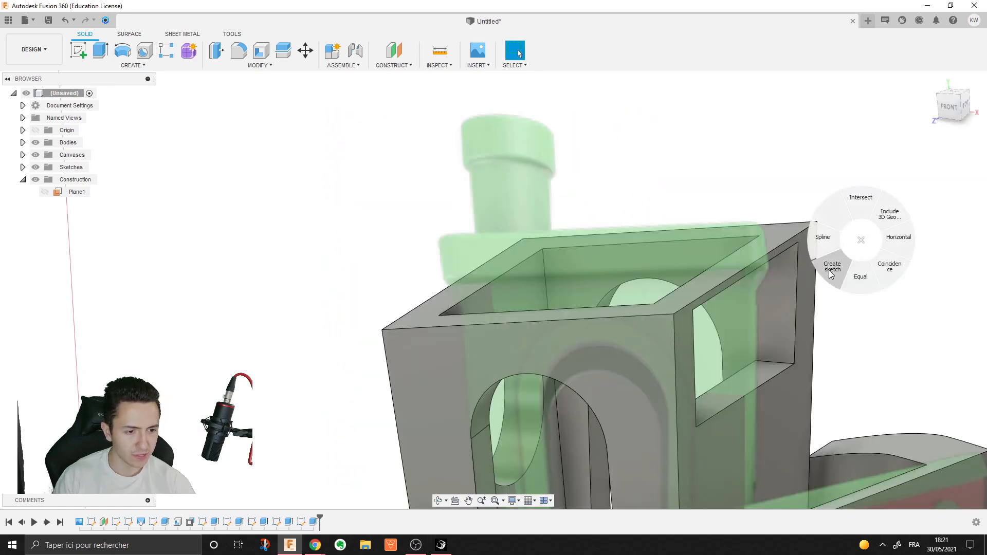
left_click(830, 273)
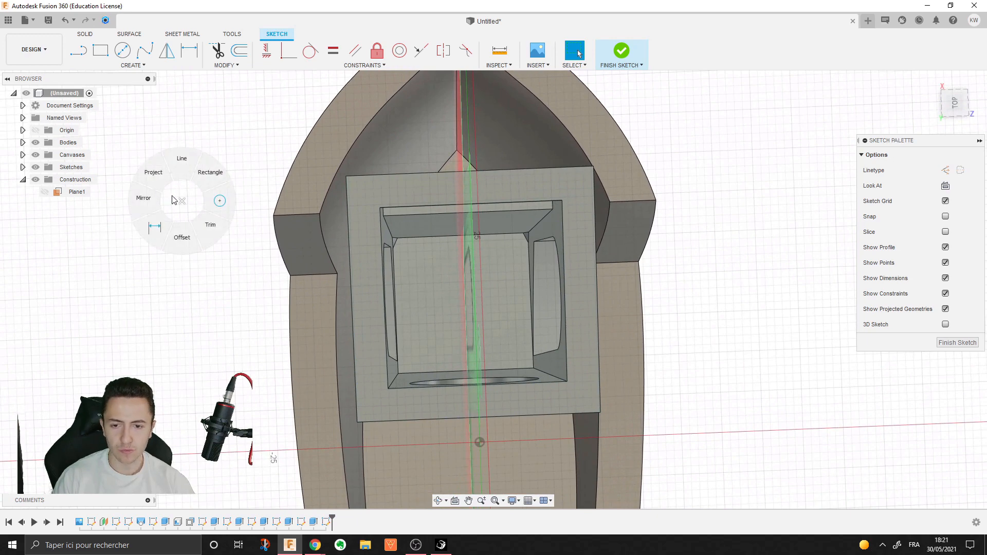
left_click(170, 173)
left_click(434, 175)
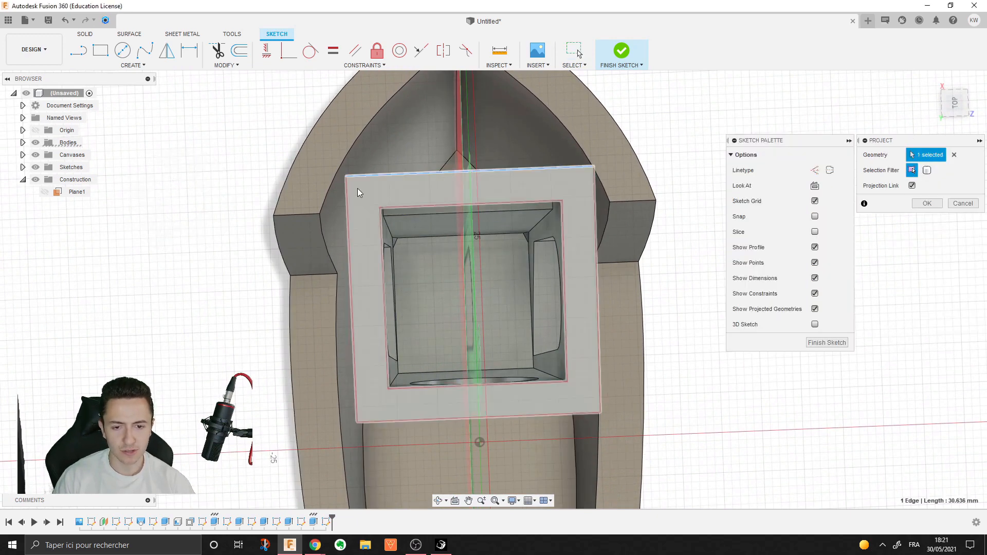
left_click(348, 194)
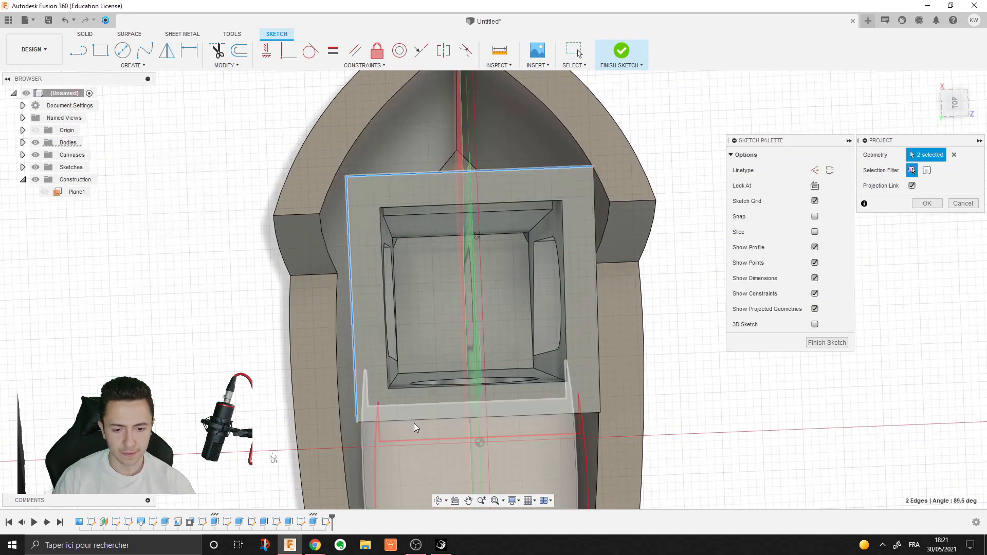
left_click(414, 423)
left_click(588, 261)
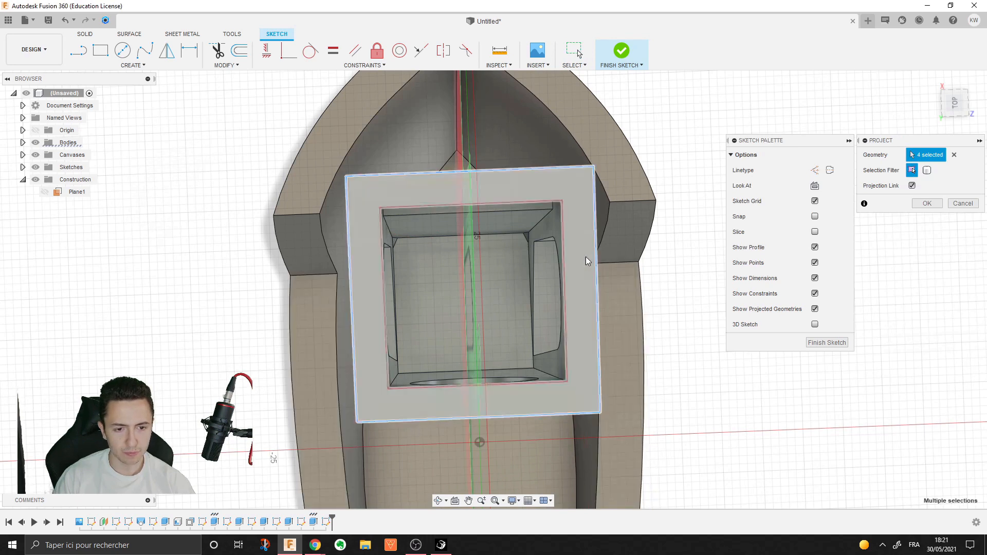
left_click(35, 144)
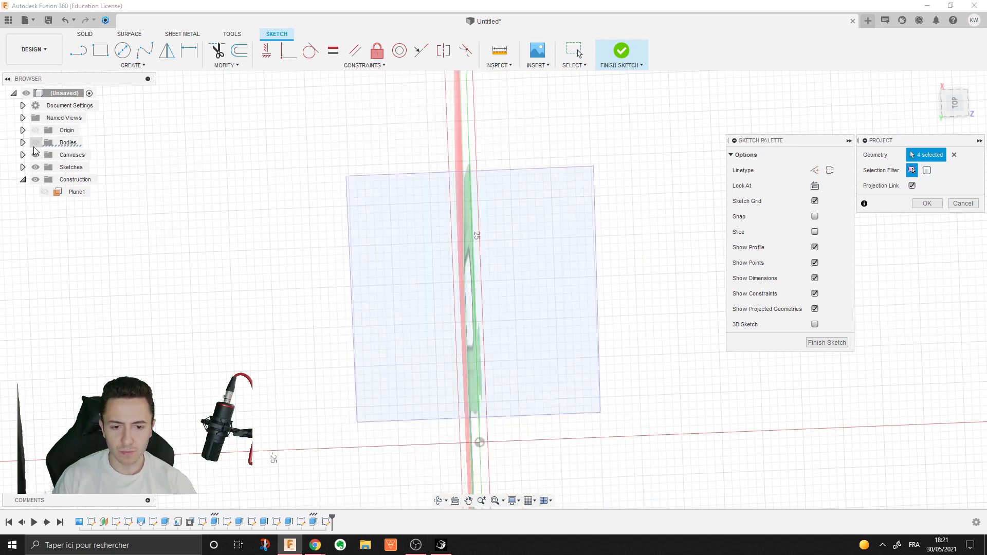
left_click(928, 203)
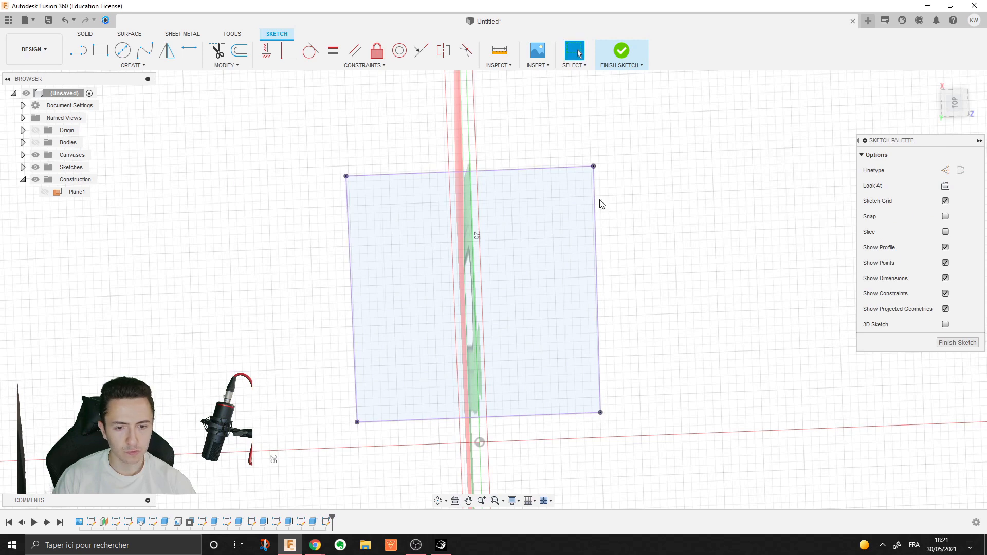
Offset the projected cabin outline outward by 4 mm and show the bodies again
middle_click_drag(383, 161, 199, 108, "shift")
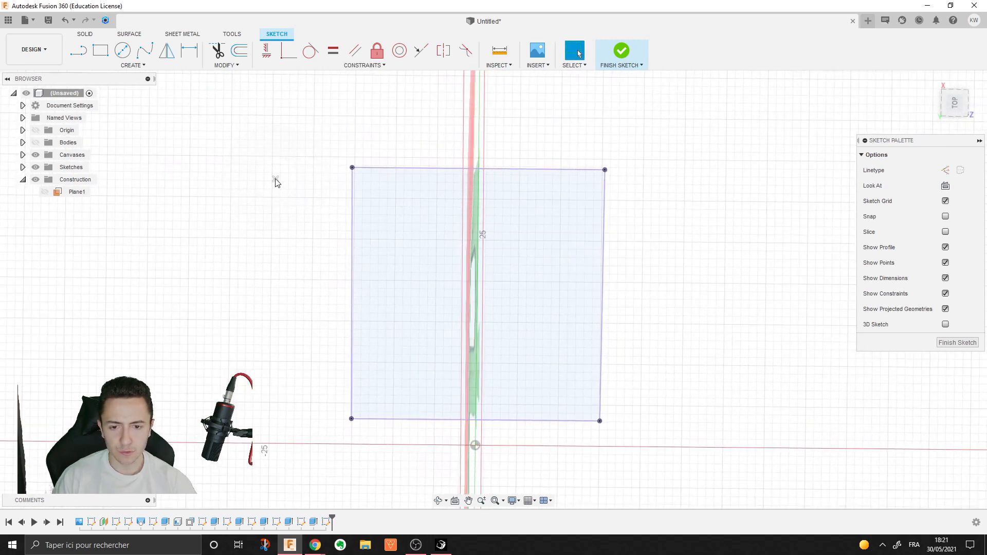
right_click(282, 183)
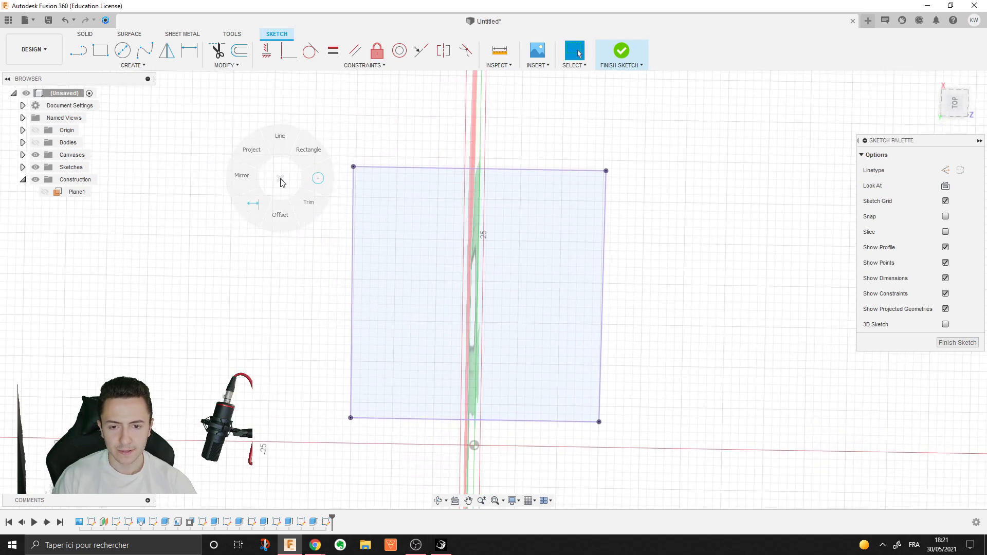
left_click(283, 208)
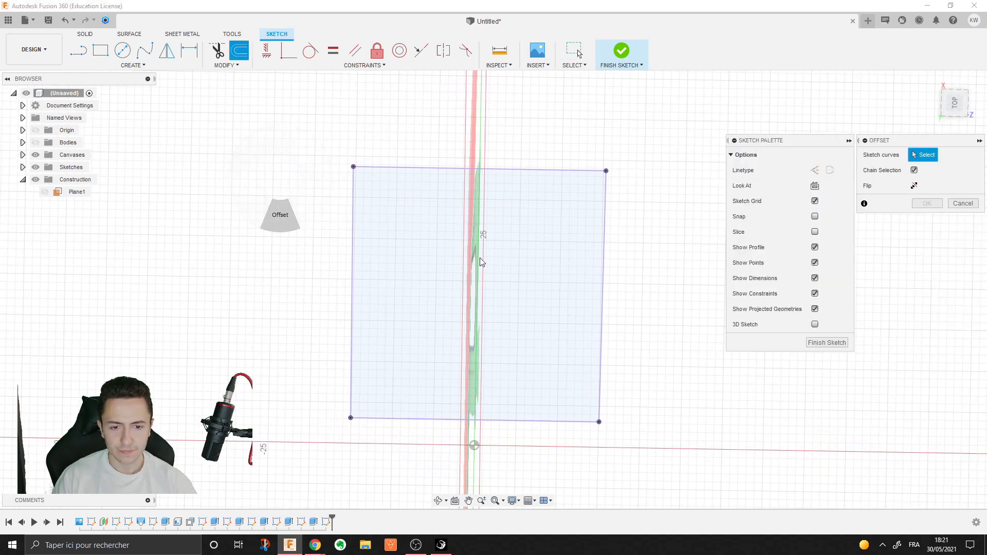
left_click(440, 168)
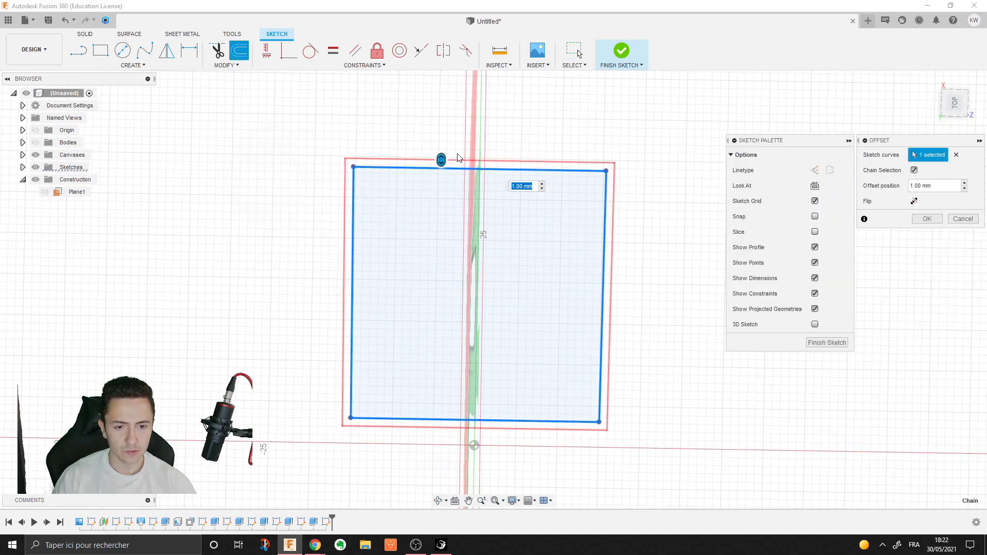
left_click_drag(441, 158, 433, 139)
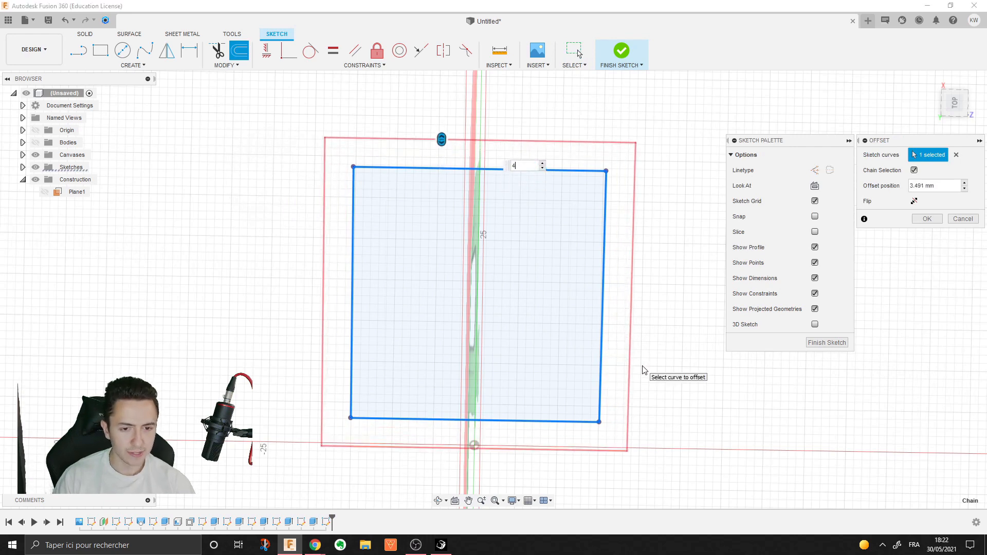
key("Return")
left_click(964, 219)
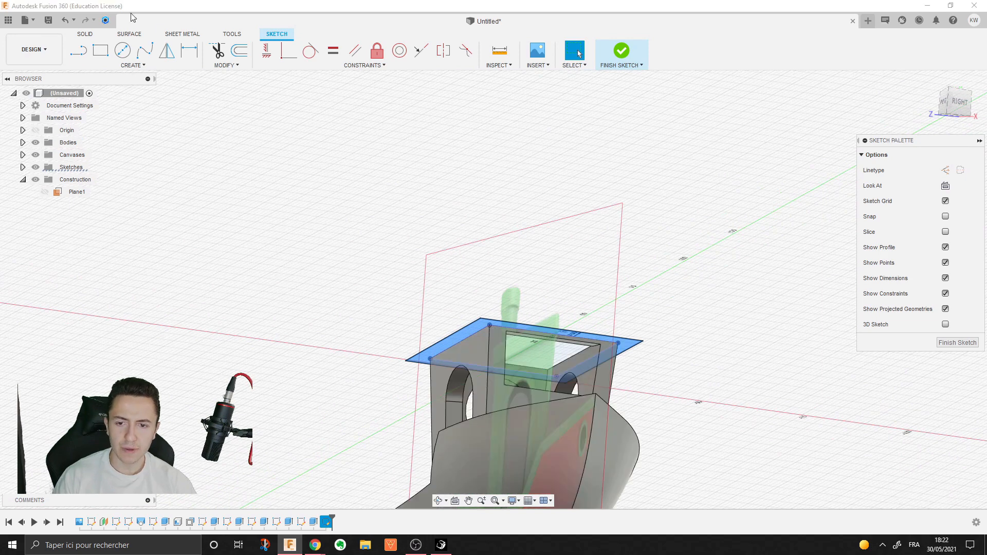
Extrude the cabin outline and its offset border upward by about 4.7 mm as a joined roof slab, matching the canvas roof thickness
right_click(204, 179)
left_click(203, 144)
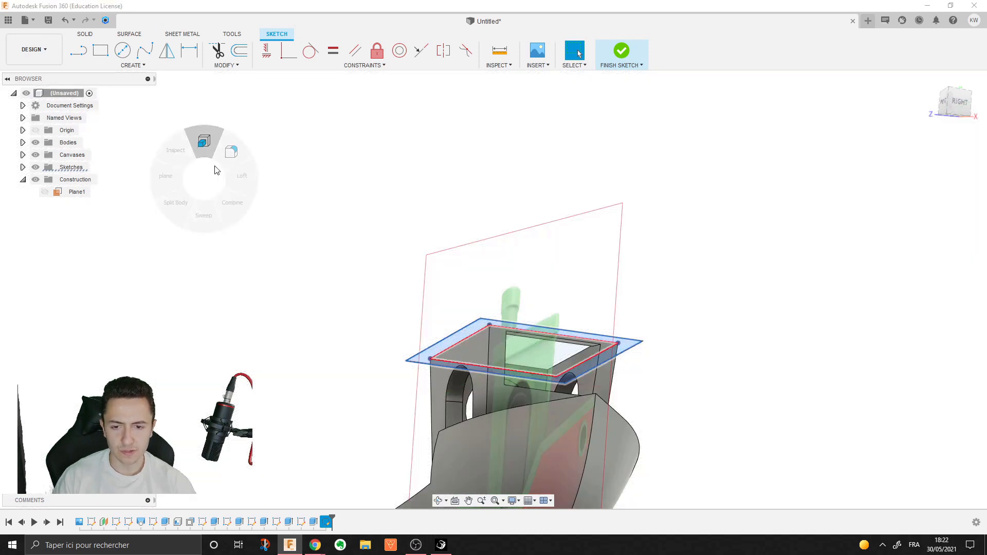
middle_click_drag(503, 353, 520, 332, "shift")
left_click(530, 337)
left_click(530, 337)
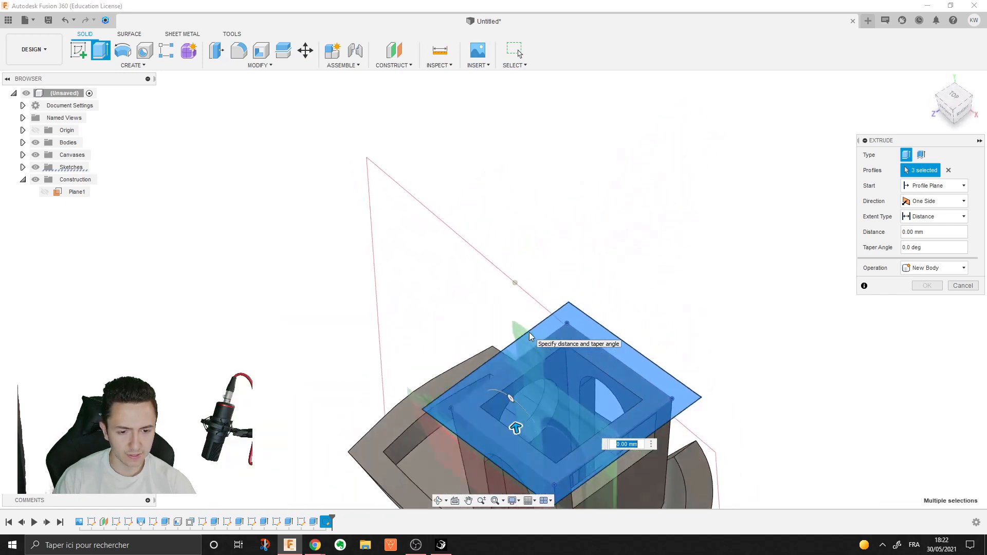
left_click(948, 108)
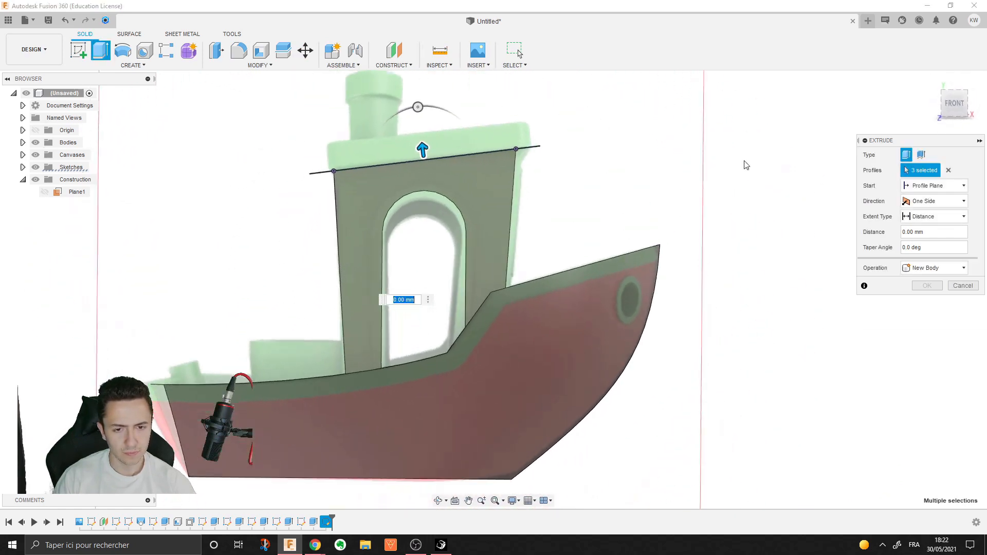
left_click_drag(425, 150, 405, 125)
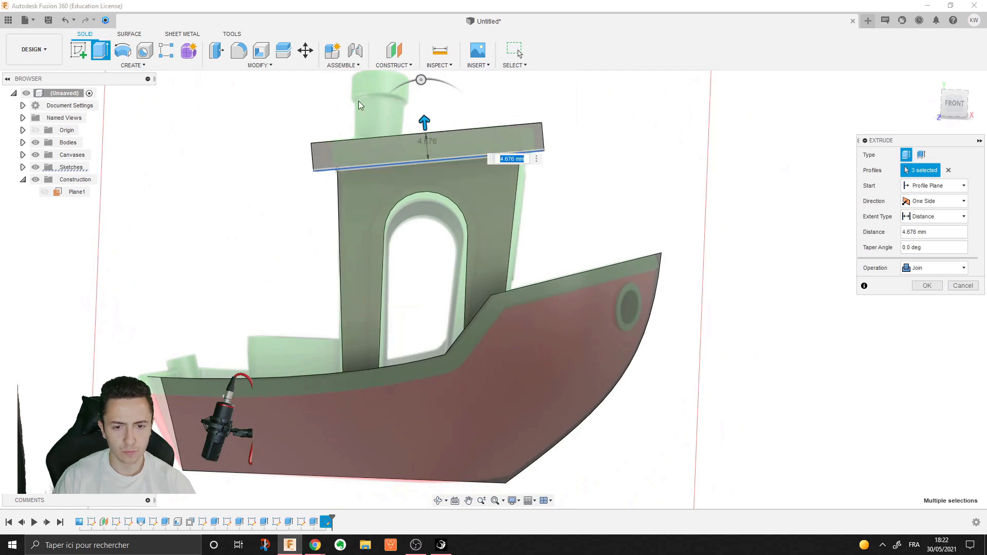
key("Return")
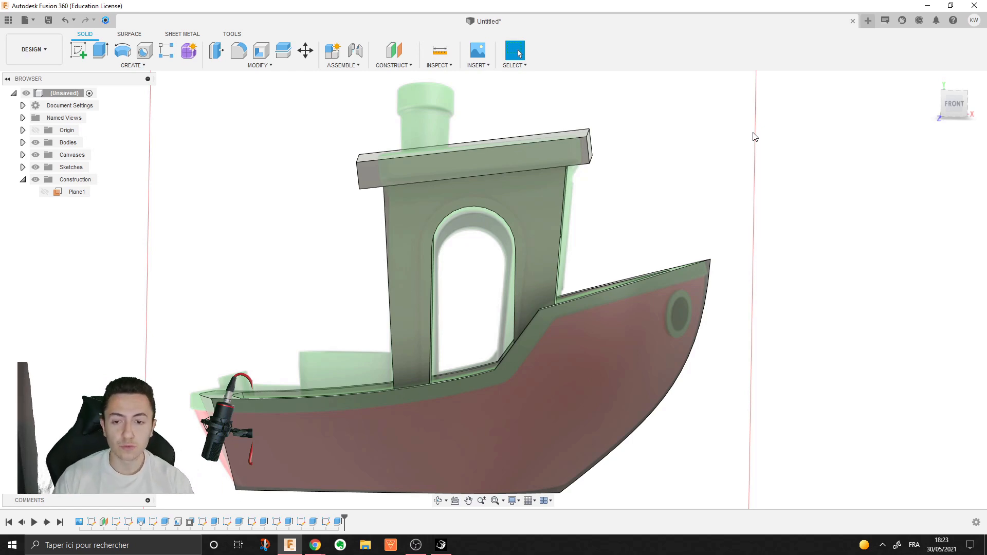
Create an offset plane from the hull's bottom face, raised to the top of the chimney in the side canvas
right_click(747, 144)
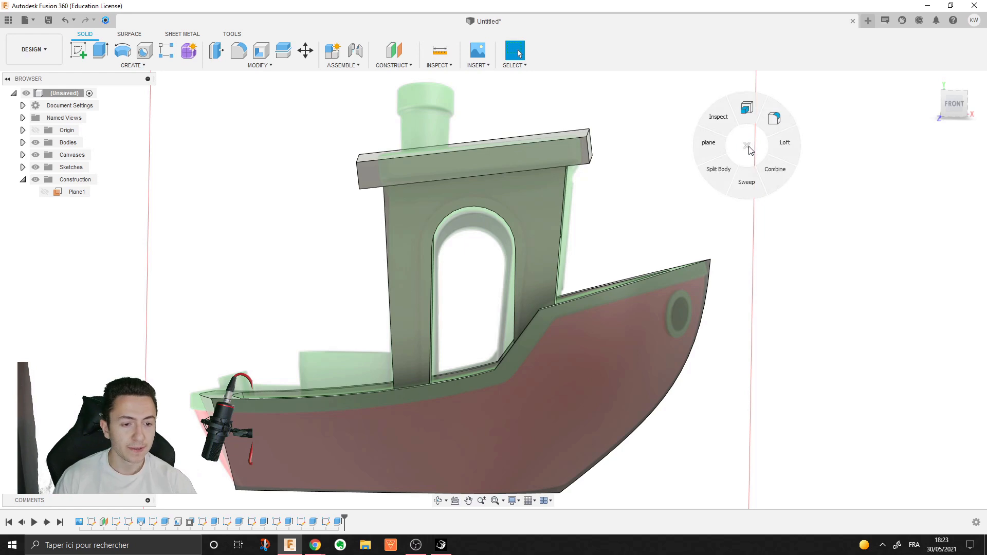
left_click(709, 148)
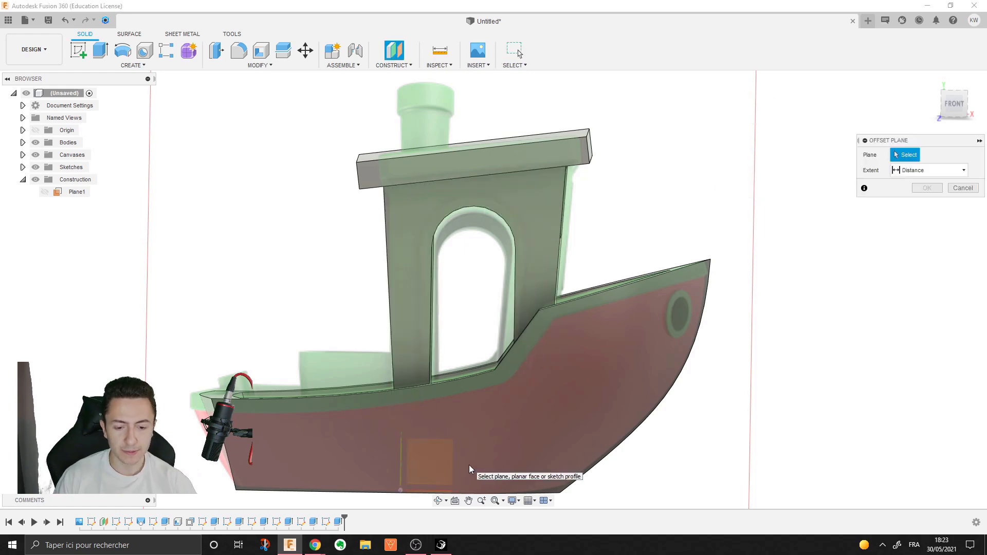
middle_click_drag(473, 451, 418, 482, "shift")
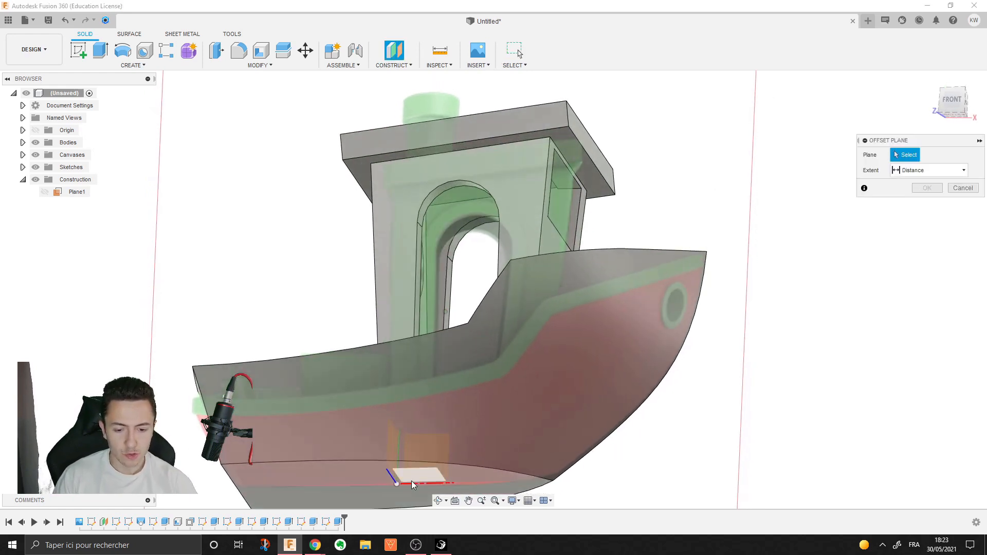
left_click(458, 484)
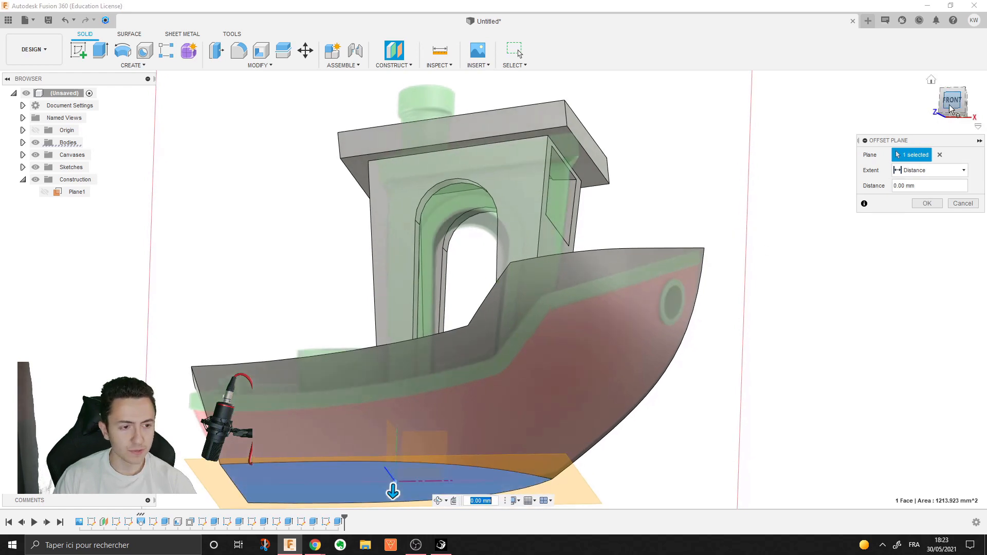
left_click(950, 108)
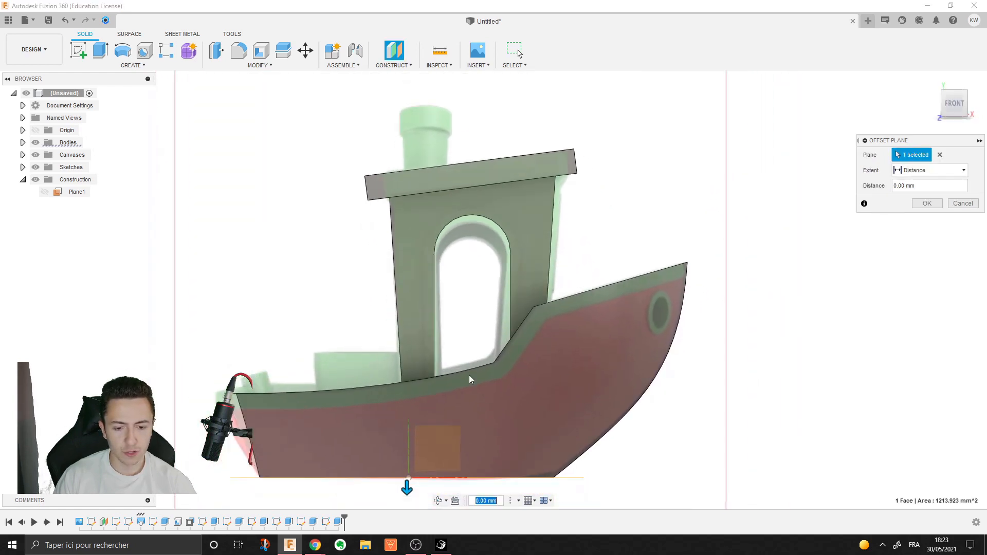
left_click_drag(408, 485, 390, 132)
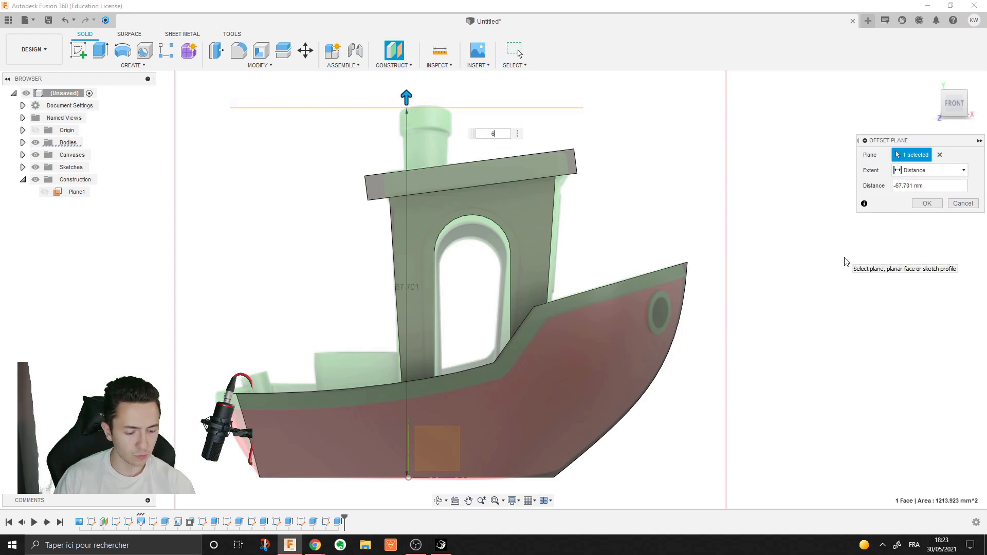
key("Return")
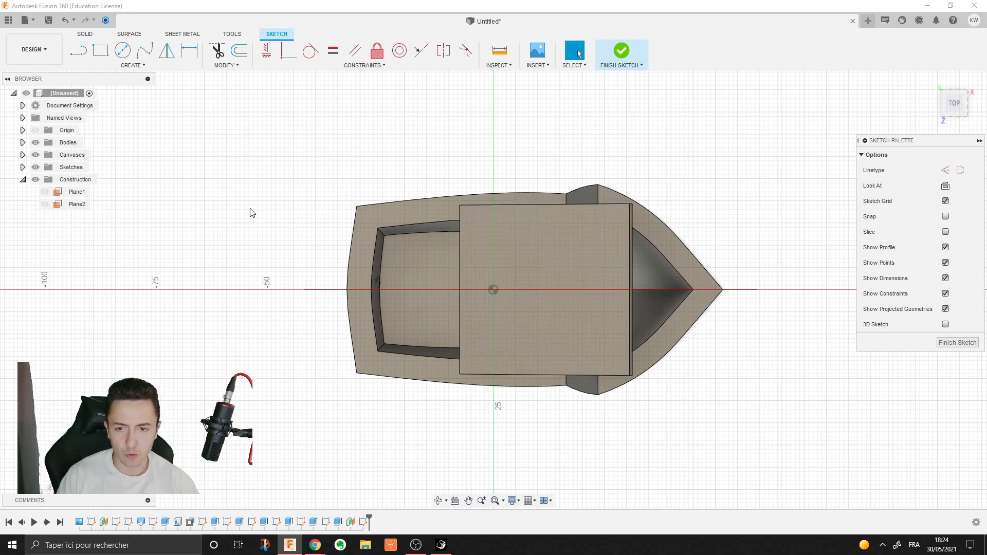
Sketch a circle about 15 mm in diameter centred on the origin for the chimney cap
left_click(288, 206)
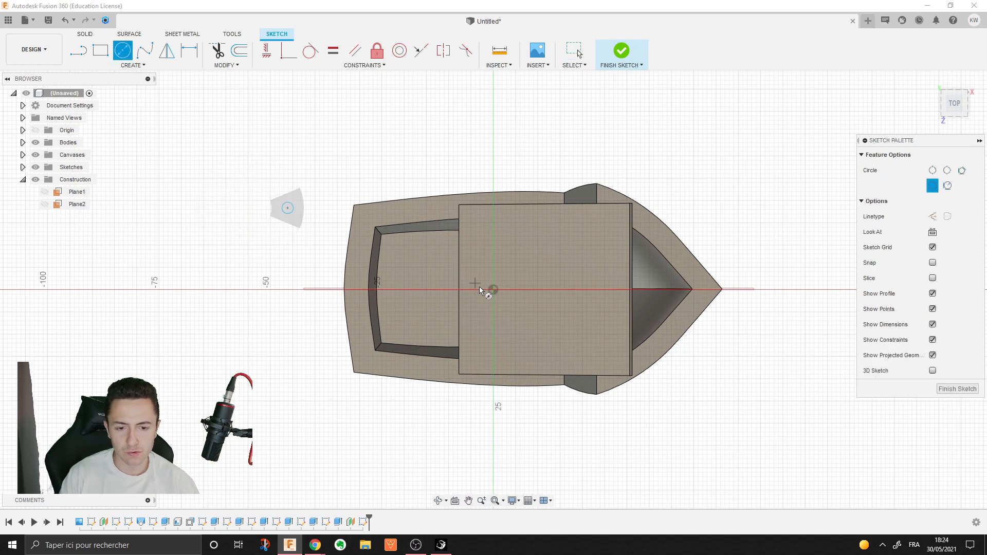
left_click(493, 290)
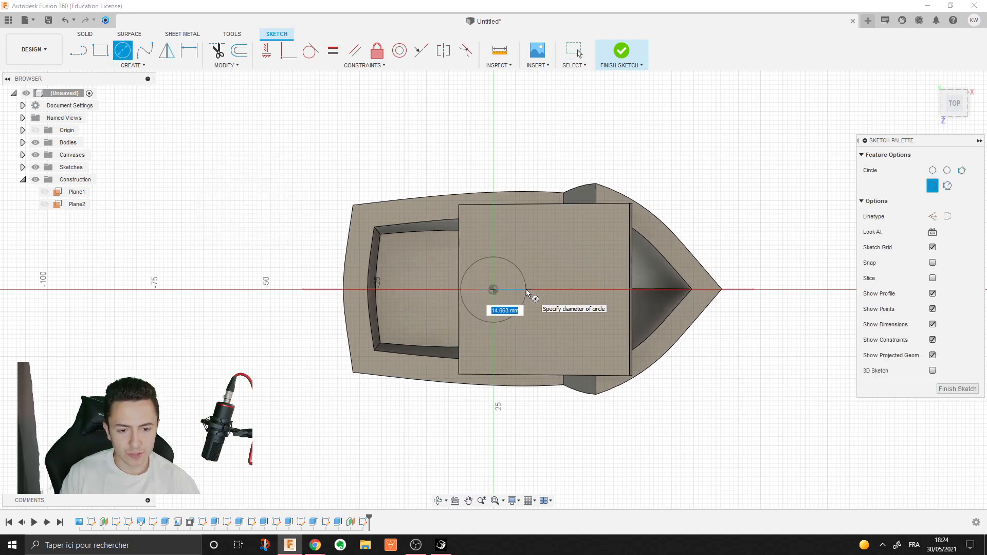
right_click(491, 319)
Extrude the chimney circle 5 mm downward from its plane as a new body
key("e")
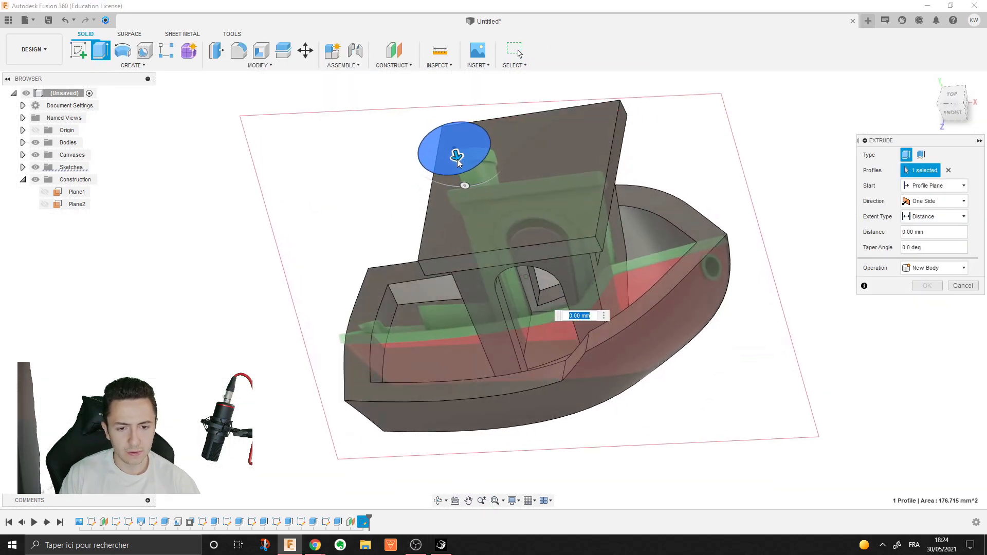
left_click(951, 105)
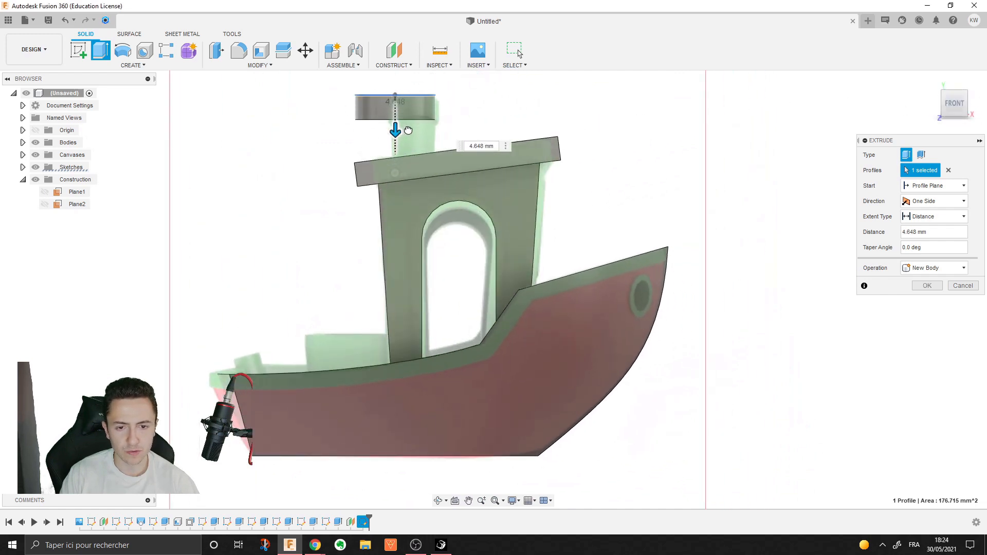
left_click_drag(409, 130, 409, 132)
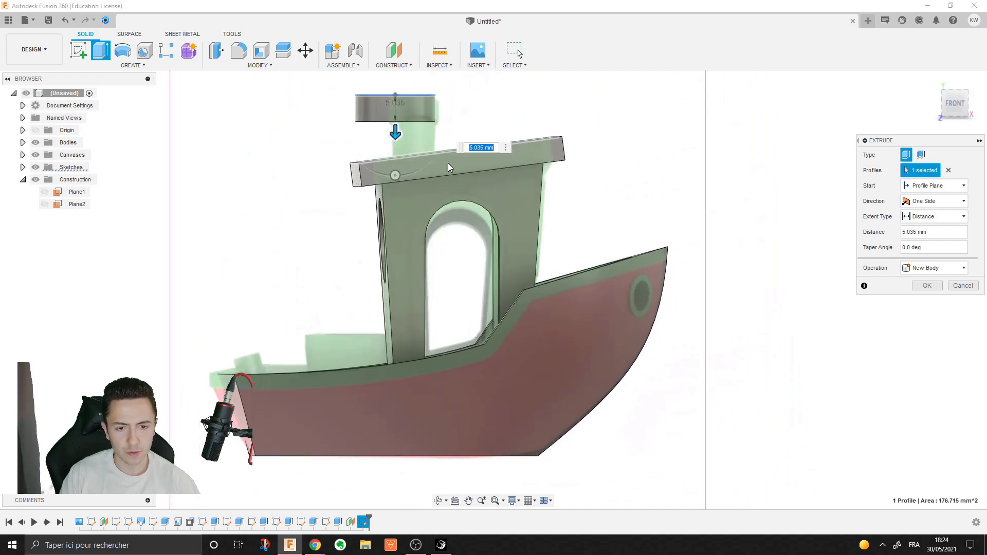
type("5")
key("Return")
middle_click_drag(449, 165, 420, 111, "shift")
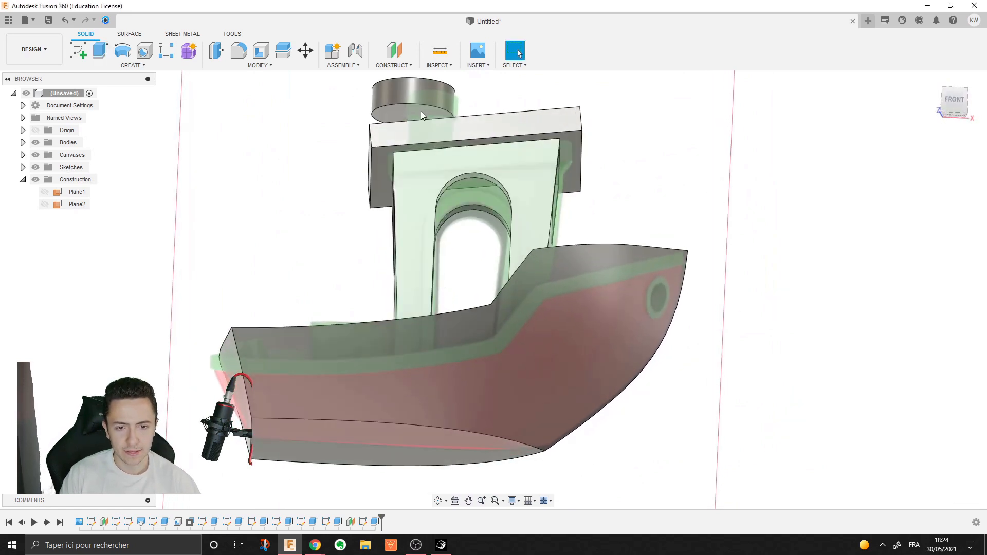
left_click(421, 111)
right_click(420, 111)
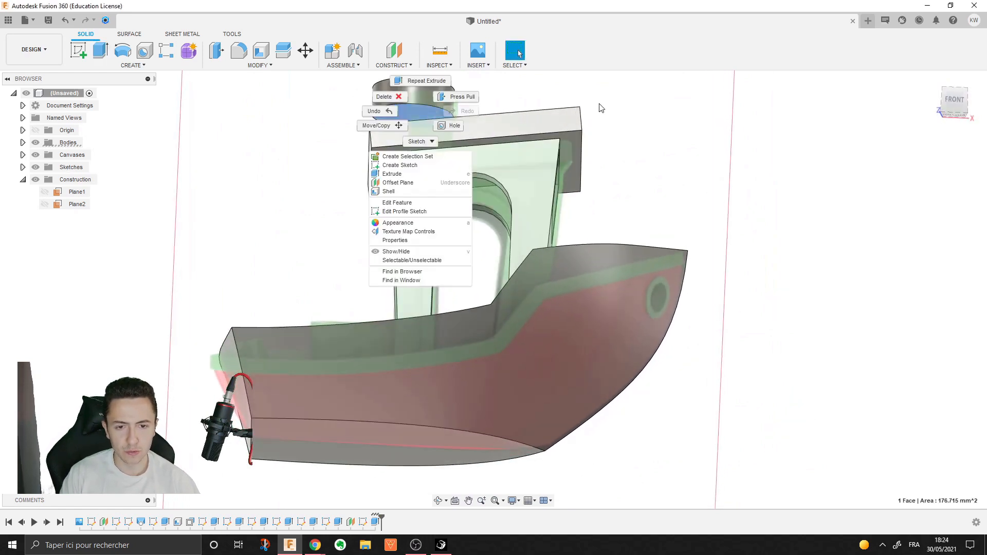
key("Escape")
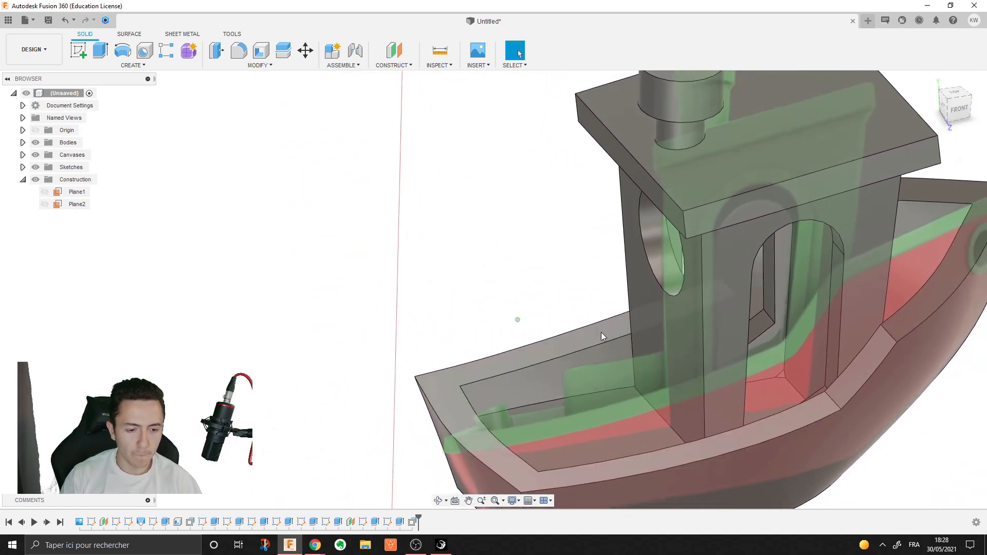
Start a sketch on the hull's inner floor behind the cabin
middle_click_drag(602, 332, 594, 359, "shift")
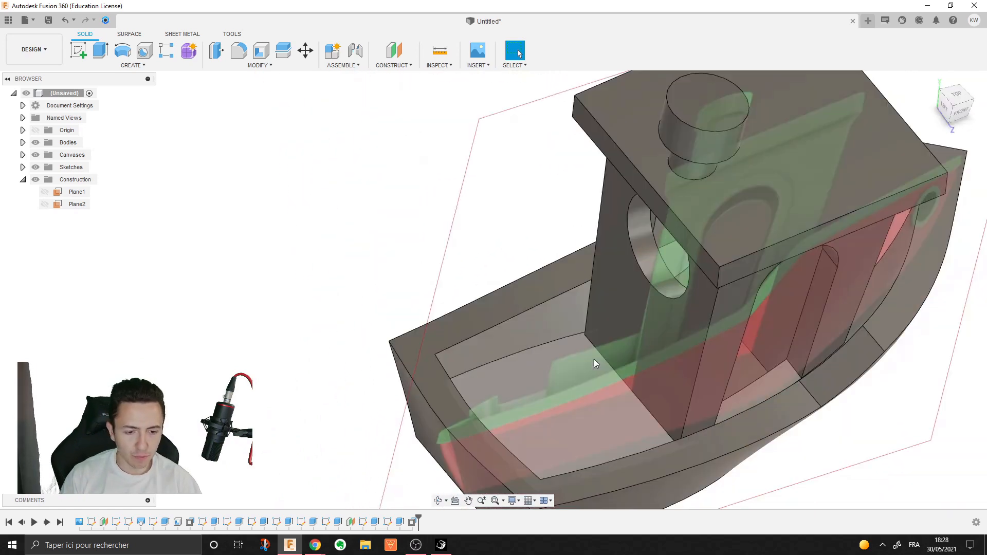
right_click(417, 230)
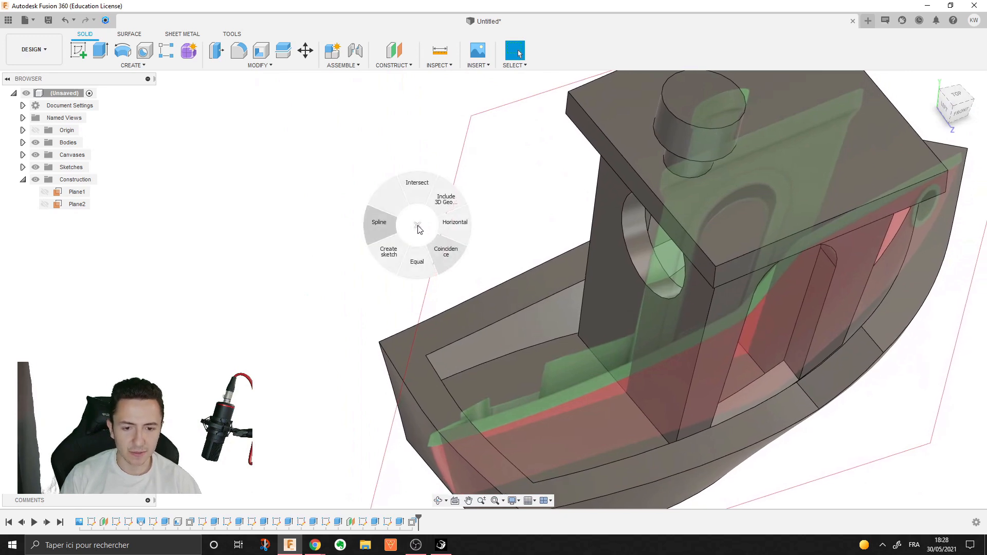
left_click(384, 251)
left_click(591, 404)
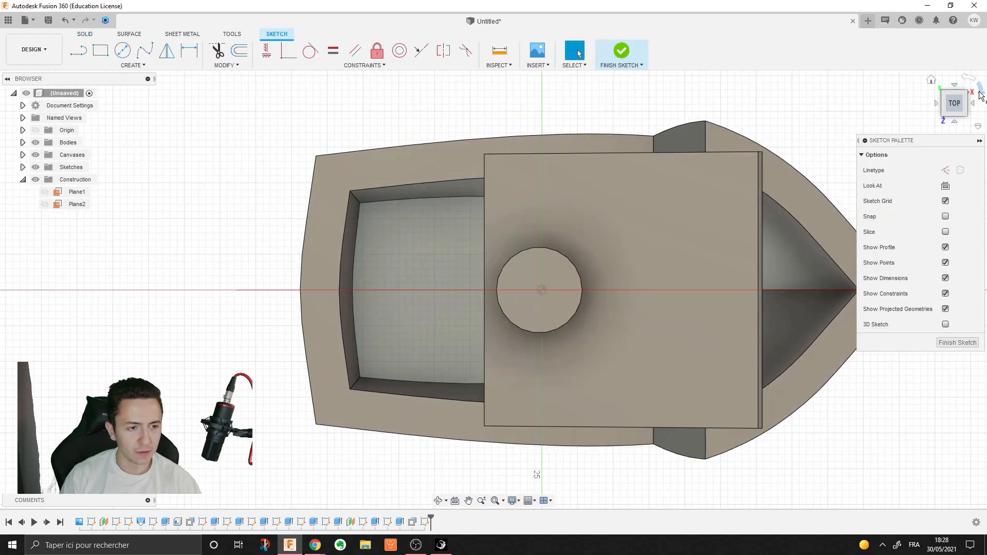
left_click(982, 95)
left_click(970, 82)
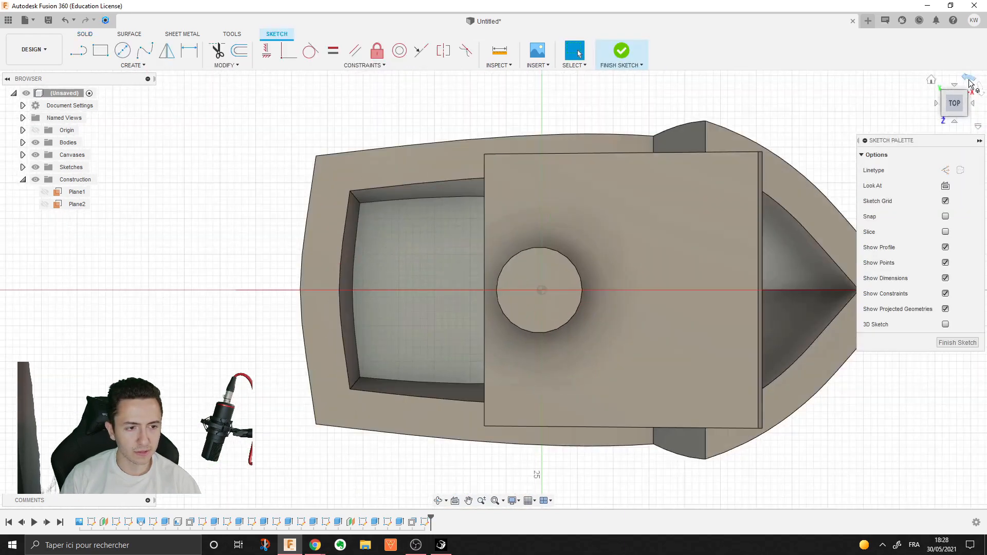
left_click(970, 82)
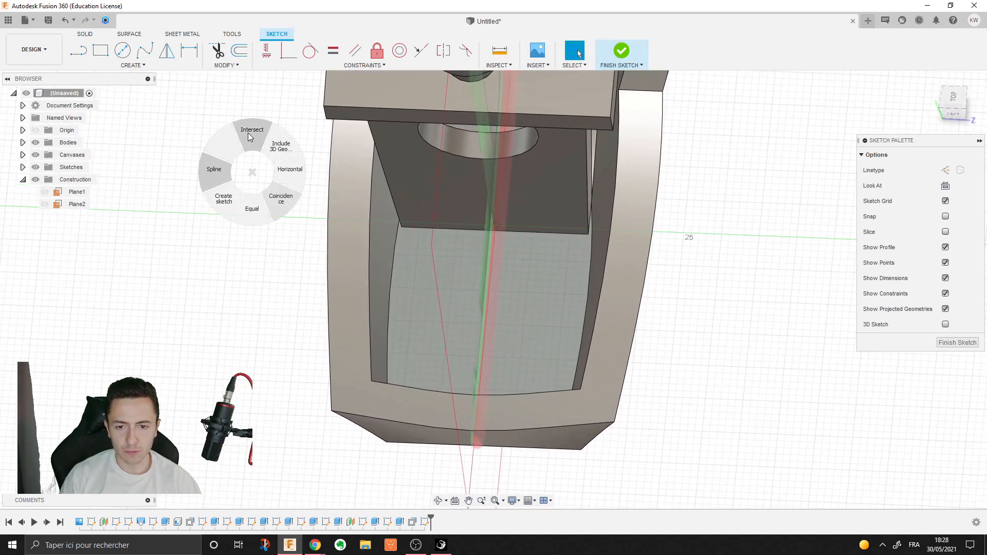
Intersect the whole boat body with the floor sketch to bring in its section curves
left_click(249, 136)
left_click(430, 199)
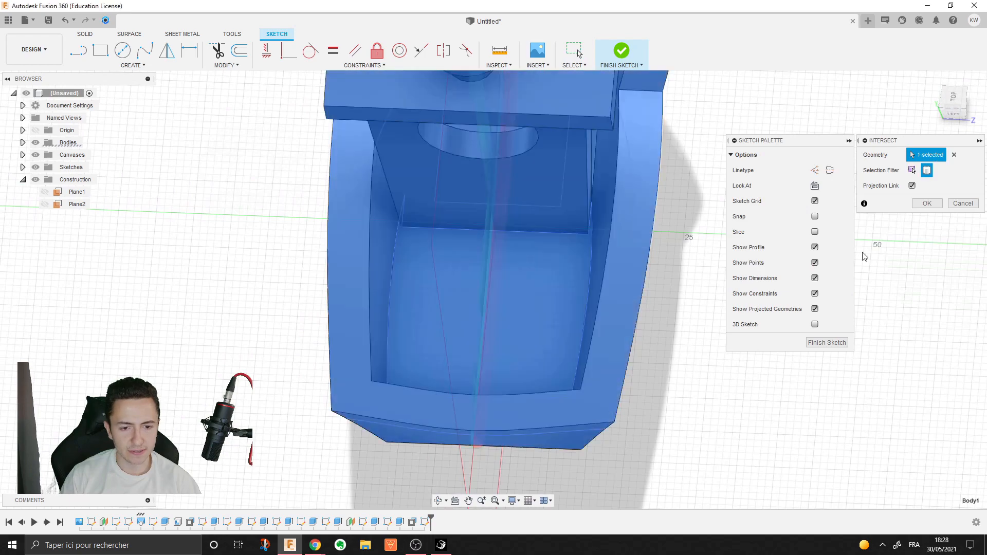
left_click(928, 204)
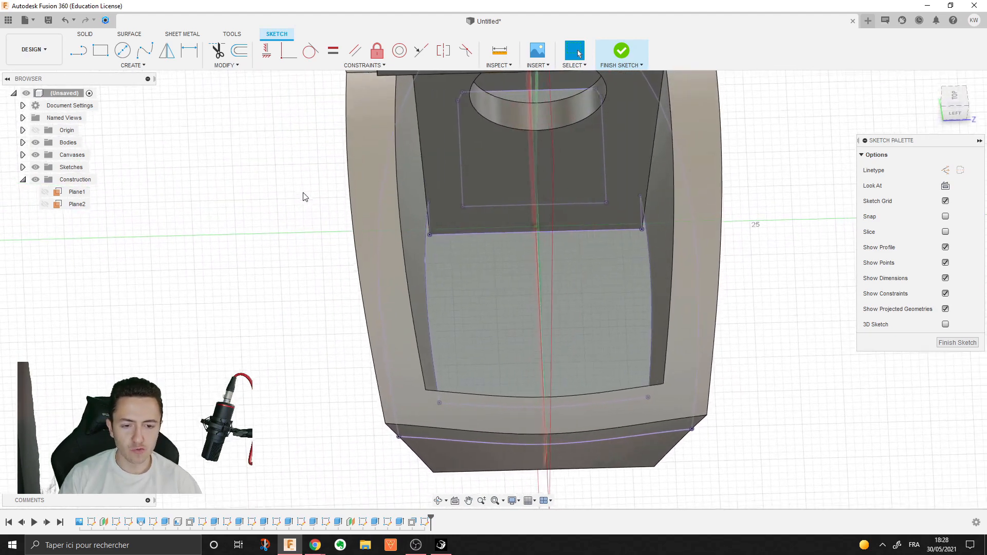
Sketch a box outline about 14 mm long on the floor, closed against the cabin's rear edge, with a curved side facing the stern
right_click(301, 194)
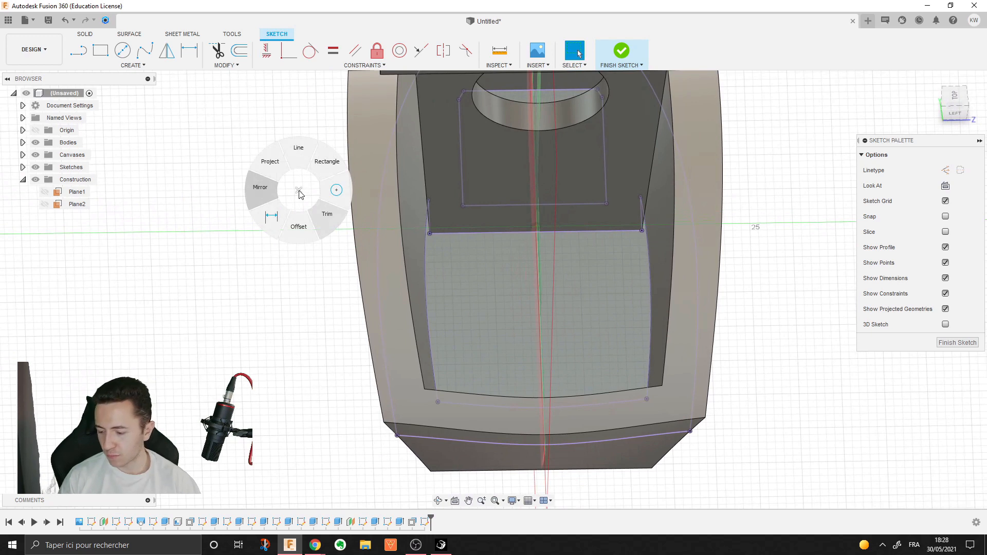
left_click(297, 169)
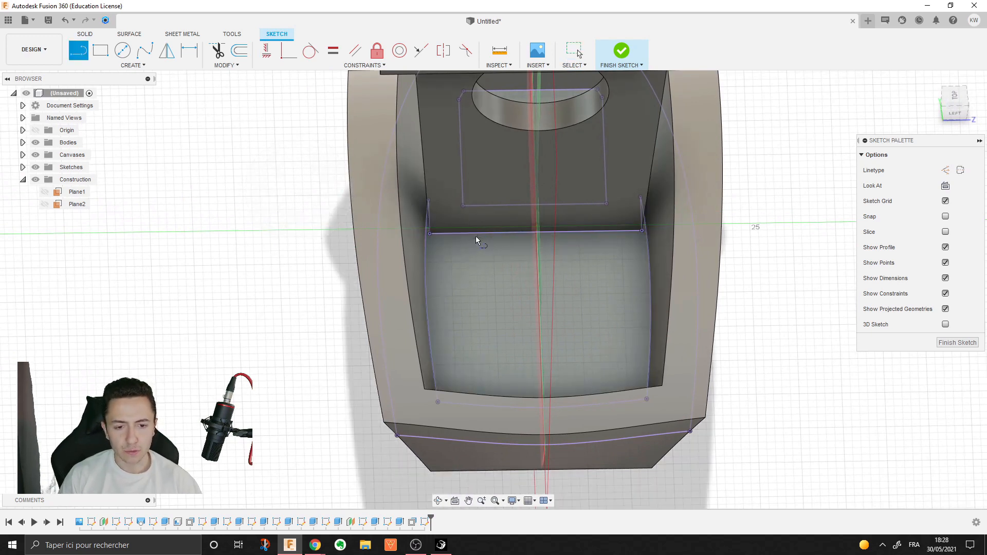
left_click(472, 240)
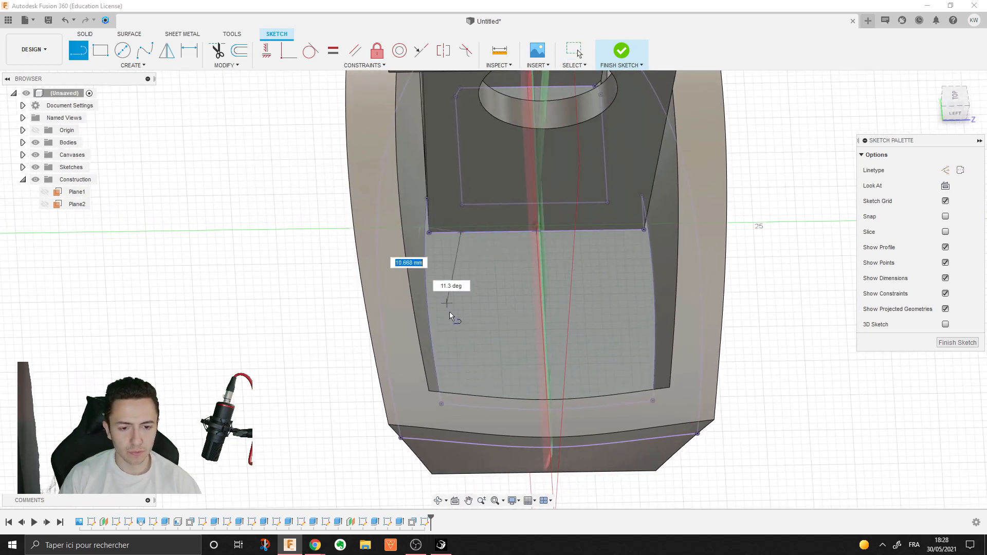
left_click(467, 332)
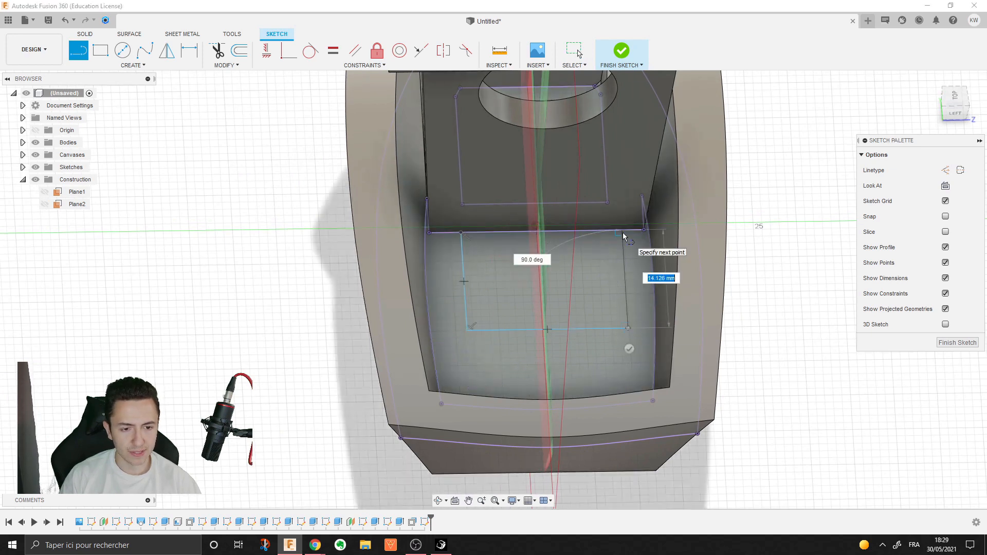
Extrude the curved box profile about 12.3 mm upward from the hull floor, joined to the boat body
right_click(810, 390)
left_click(813, 355)
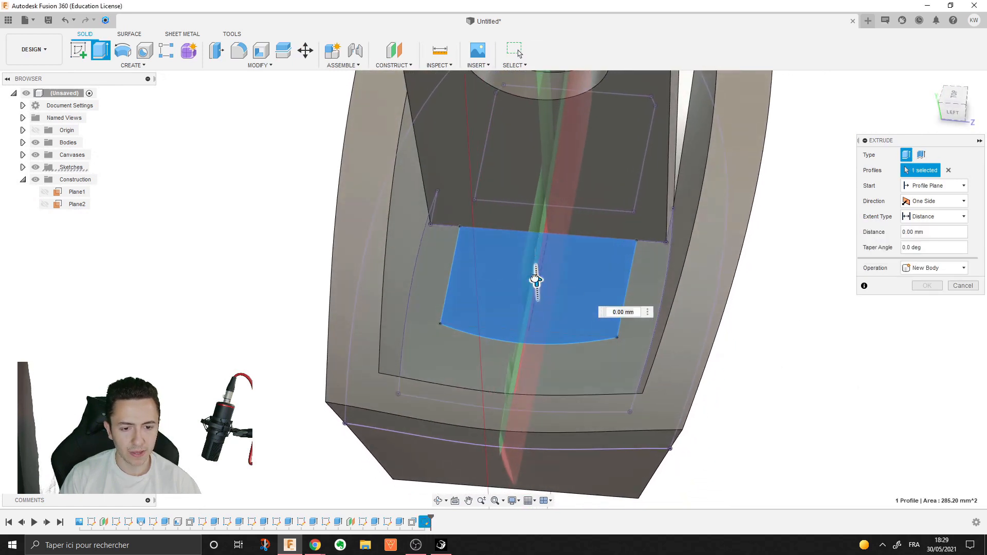
left_click_drag(531, 280, 532, 200)
left_click(946, 268)
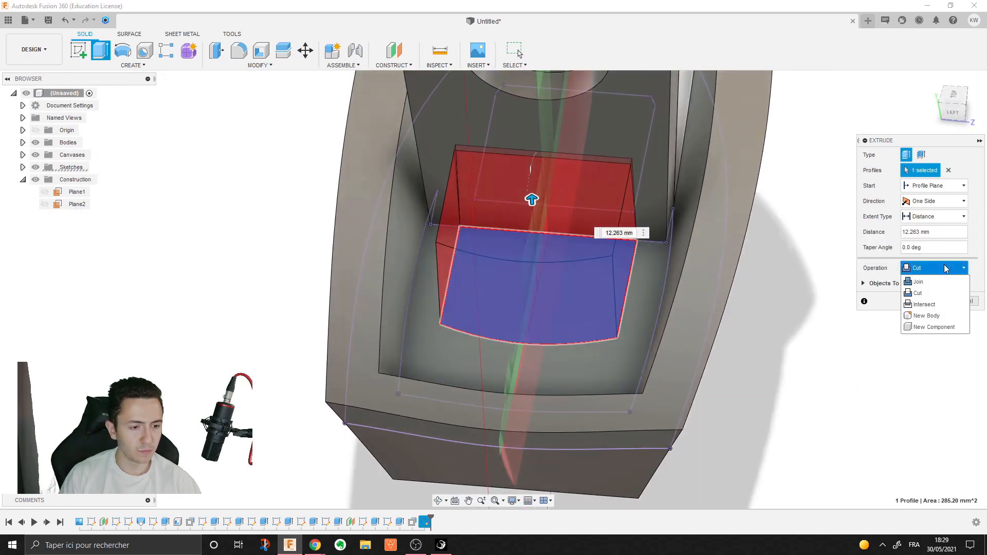
left_click(930, 284)
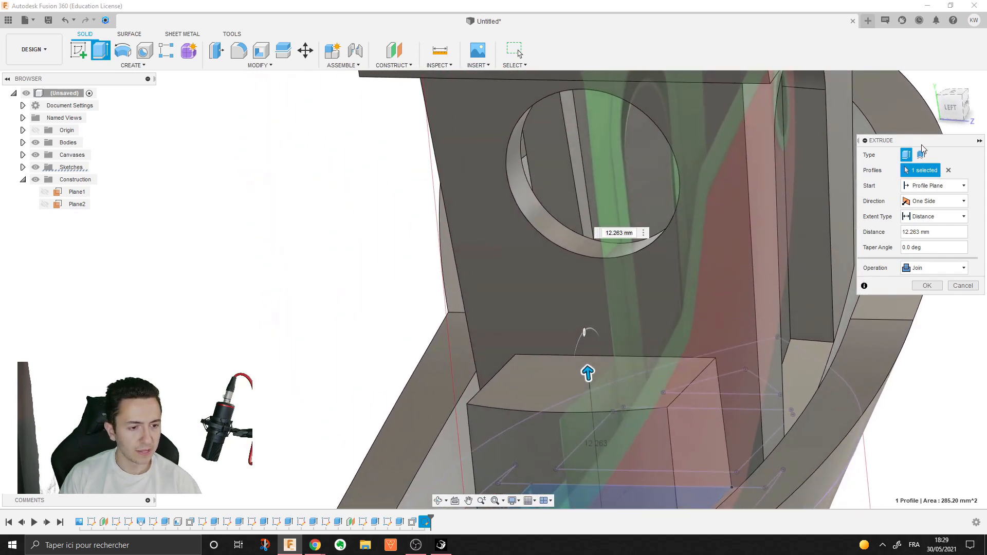
Make the box extrusion thin-walled with a 1.00 mm wall and raise its height to about 15 mm
left_click(921, 155)
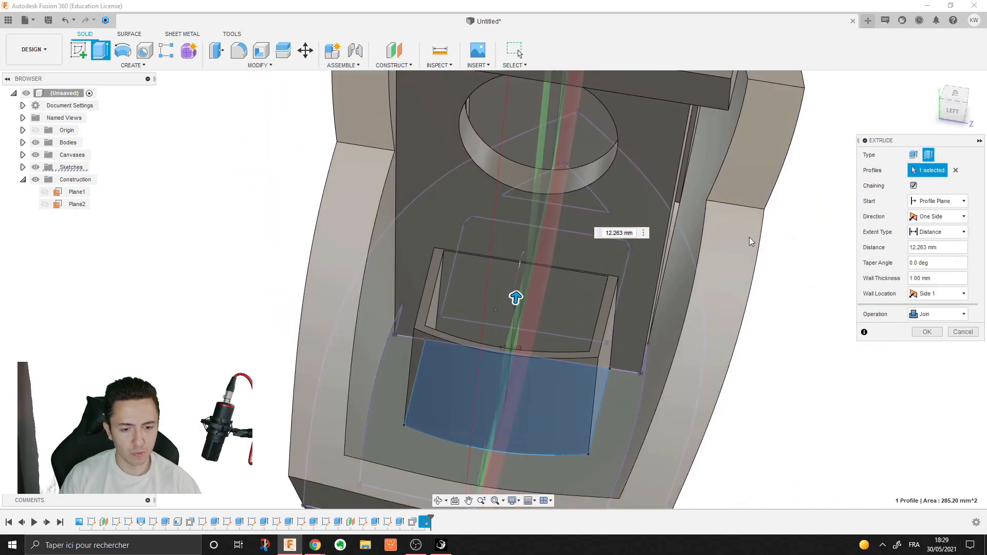
scroll(611, 277, "down", 4)
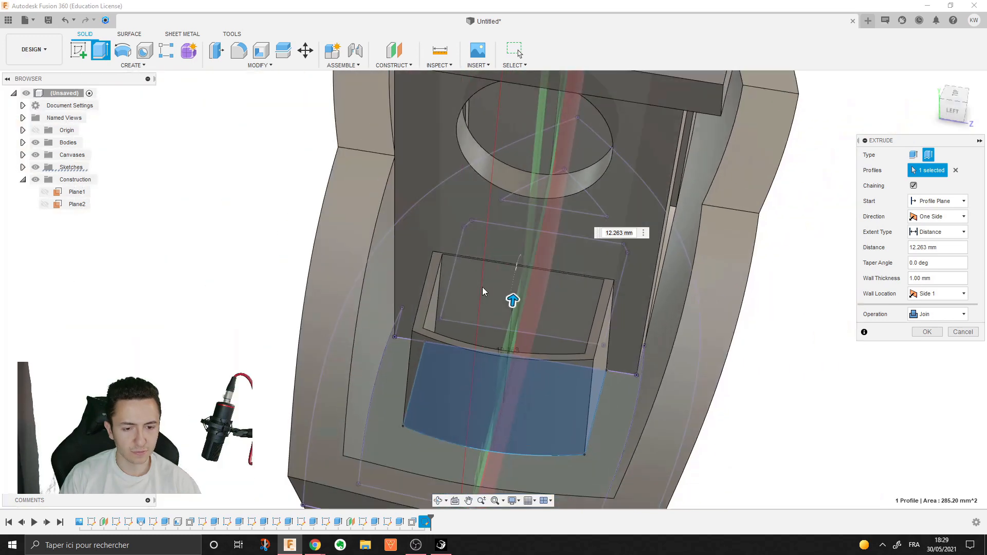
left_click_drag(513, 298, 501, 275)
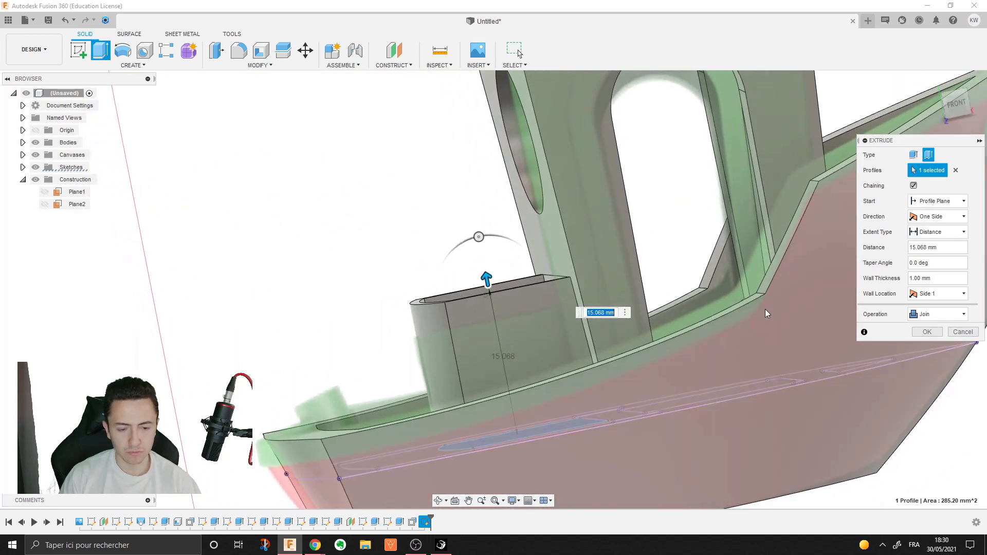
middle_click_drag(750, 277, 709, 262, "shift")
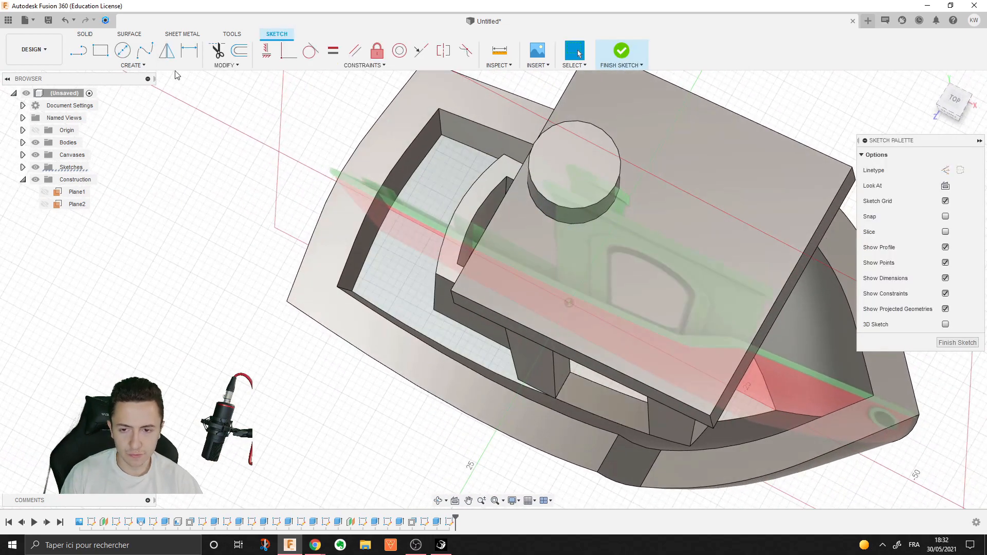
Sketch a small closed rectangle about 3.3 mm long at the foot of the door opening's stern-side edge
right_click(163, 234)
left_click(162, 189)
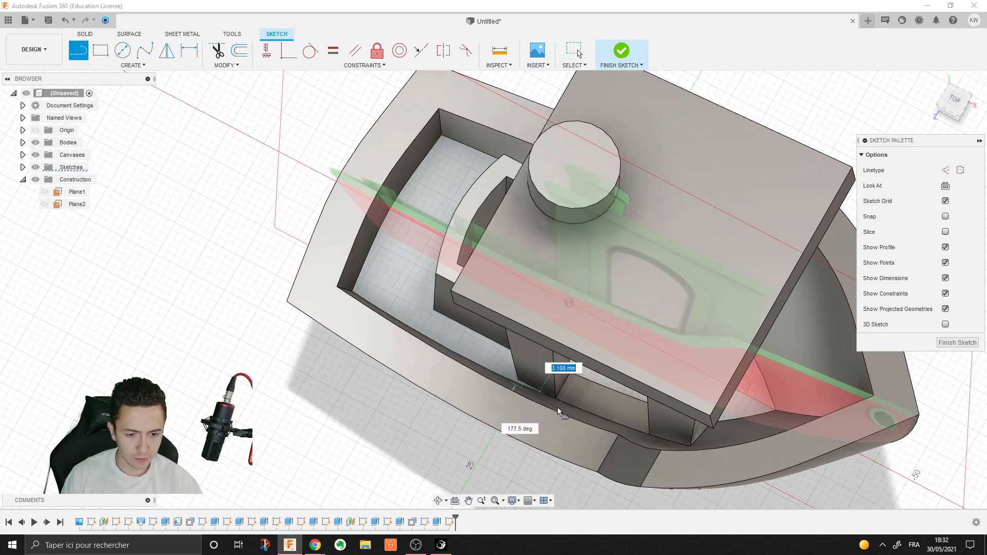
scroll(561, 411, "up", 10)
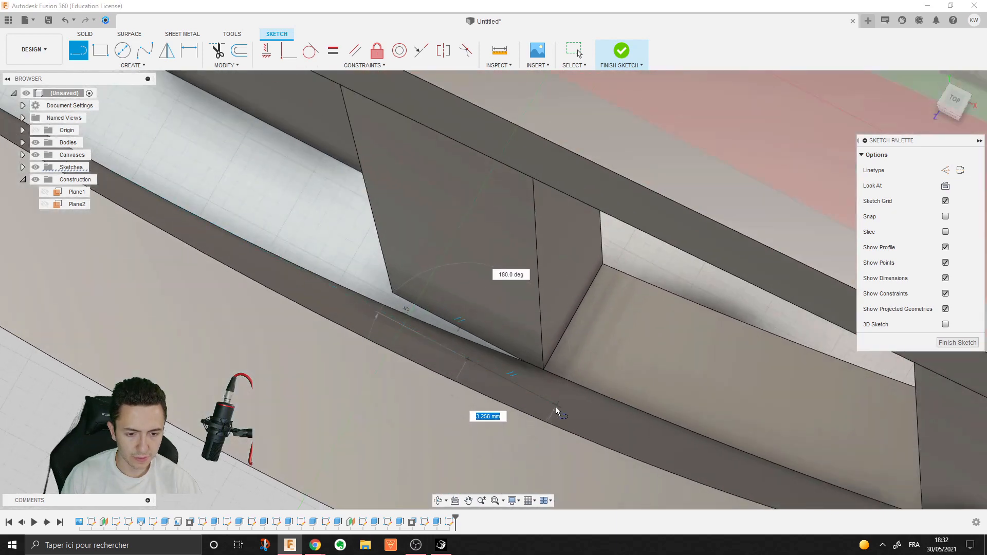
left_click(589, 365)
key("Escape")
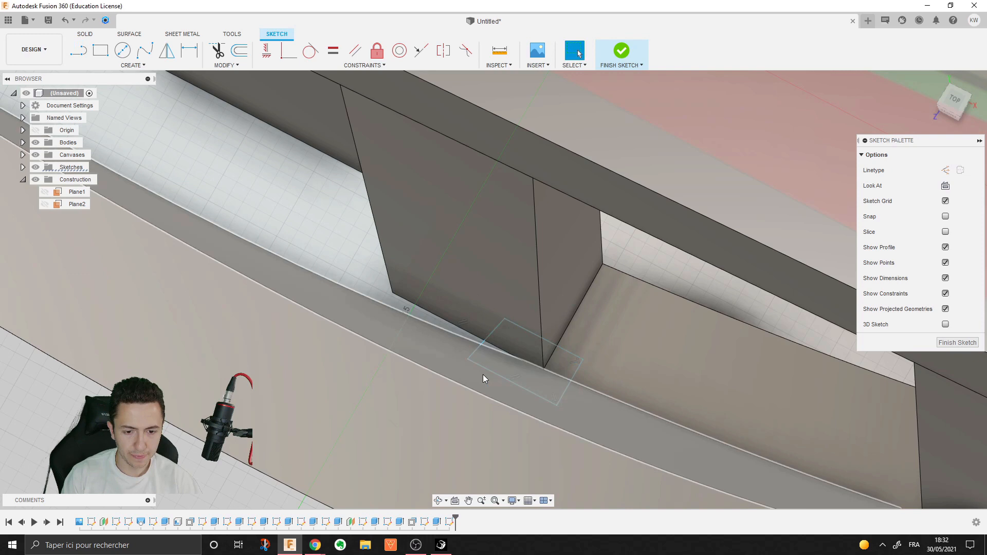
Try to apply a horizontal/vertical constraint to a side of the small rectangle at the door's foot
right_click(452, 337)
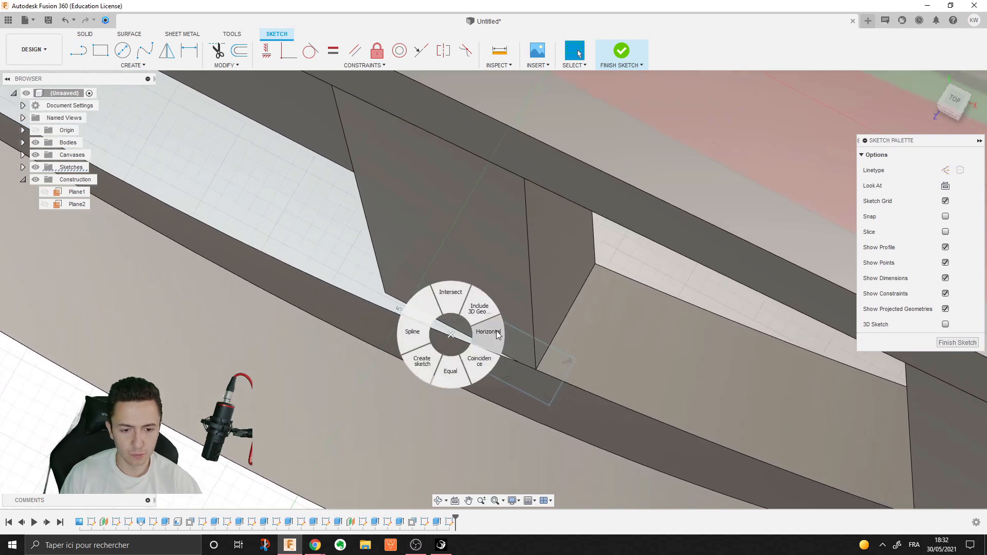
left_click(488, 335)
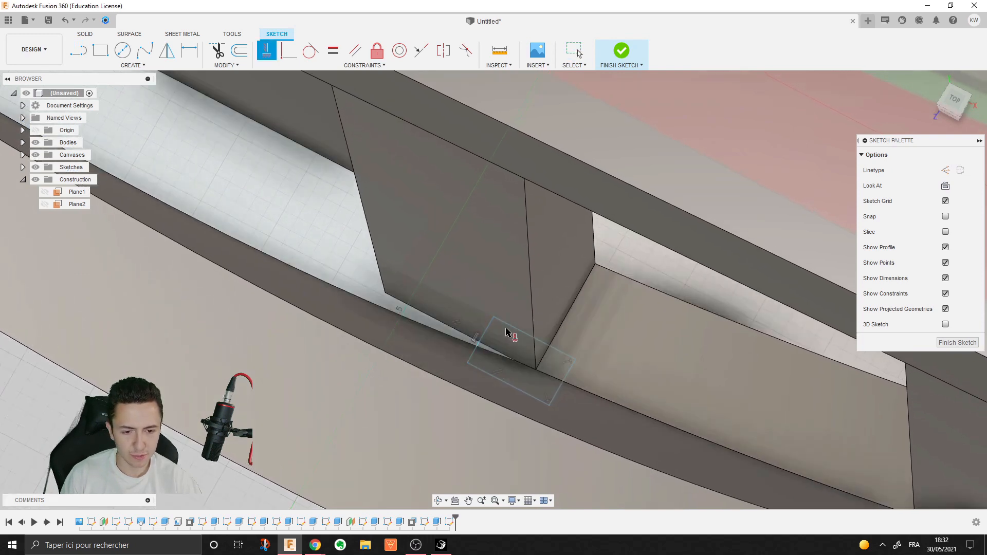
left_click(473, 328)
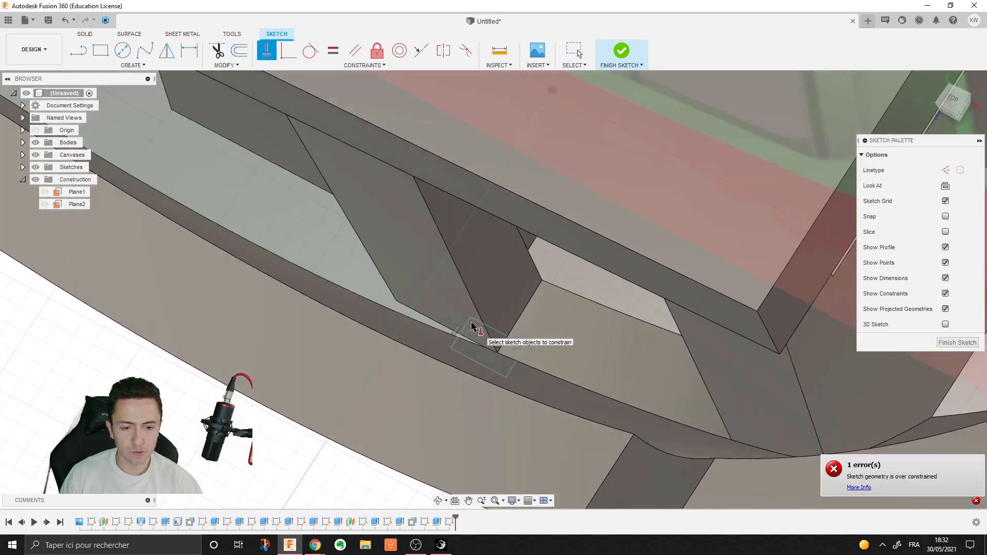
scroll(473, 328, "down", 6)
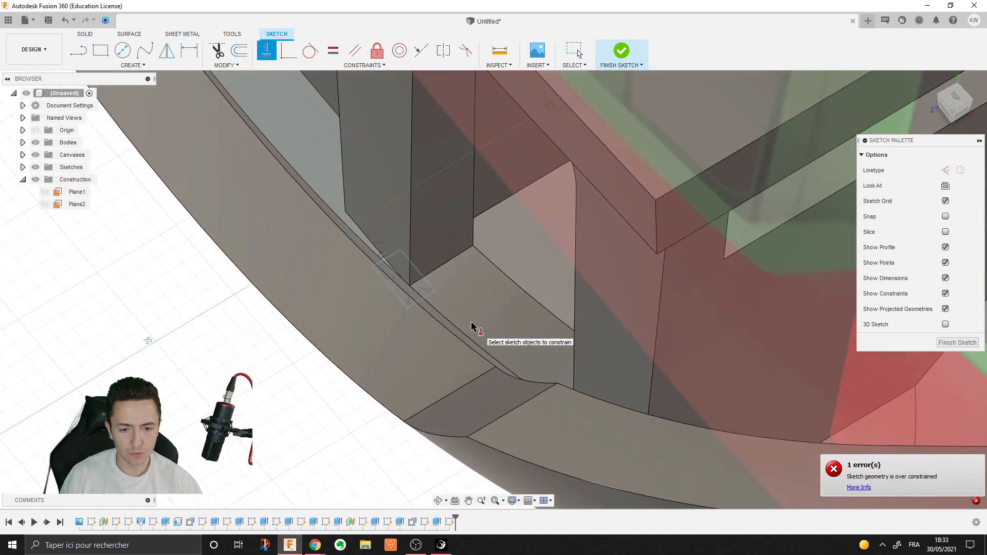
scroll(473, 330, "down", 4)
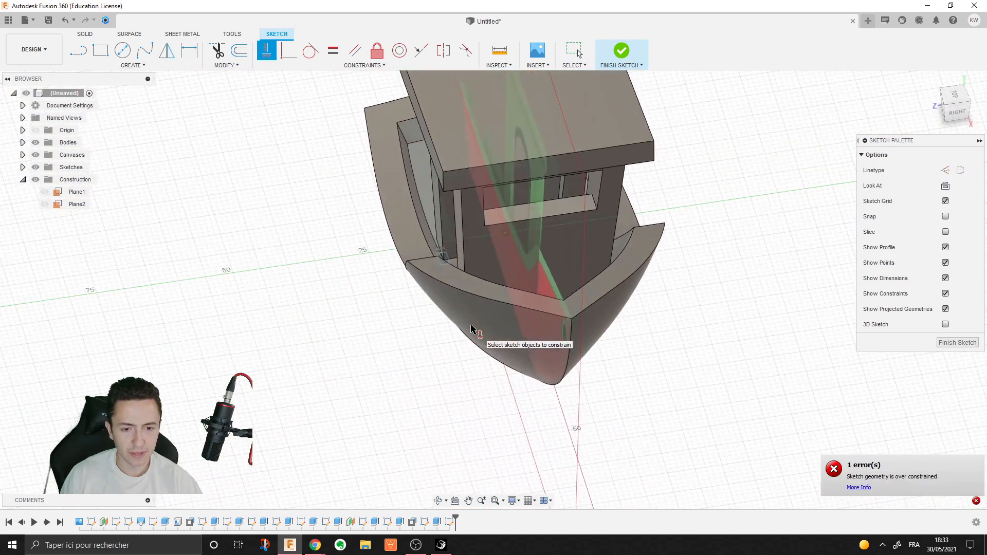
scroll(473, 330, "up", 2)
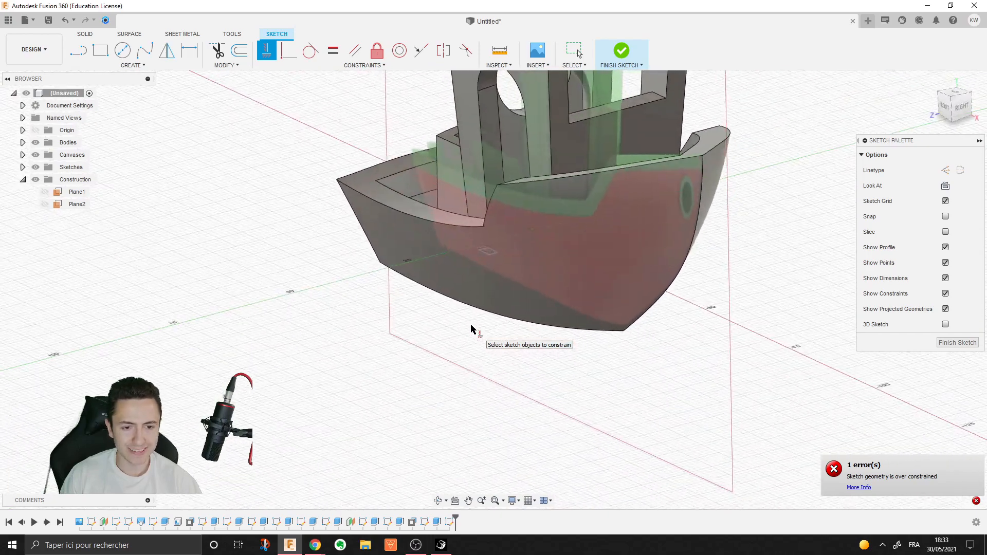
Include the door opening's two straight edges and its arch as 3D geometry in the sketch, and finish the sketch
left_click(140, 69)
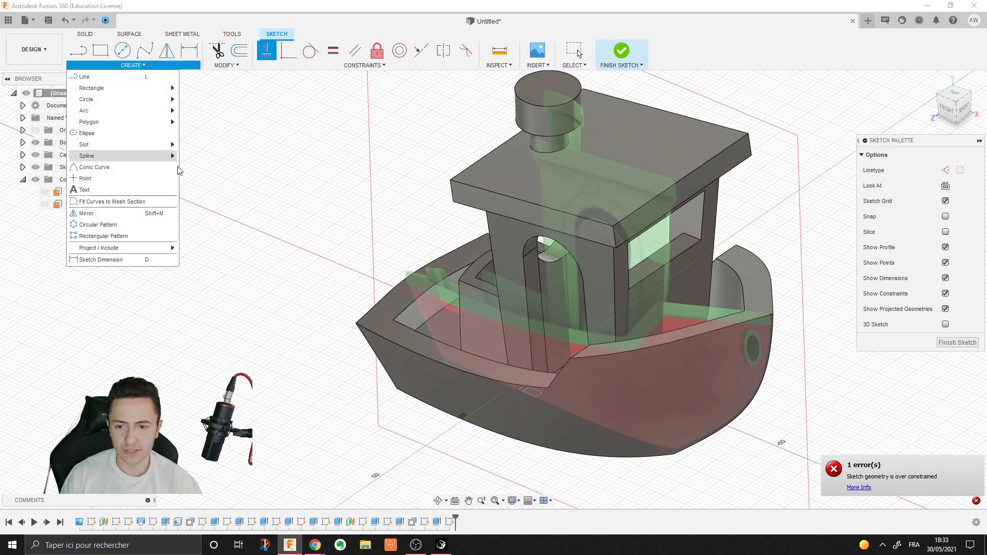
mouse_move(167, 253)
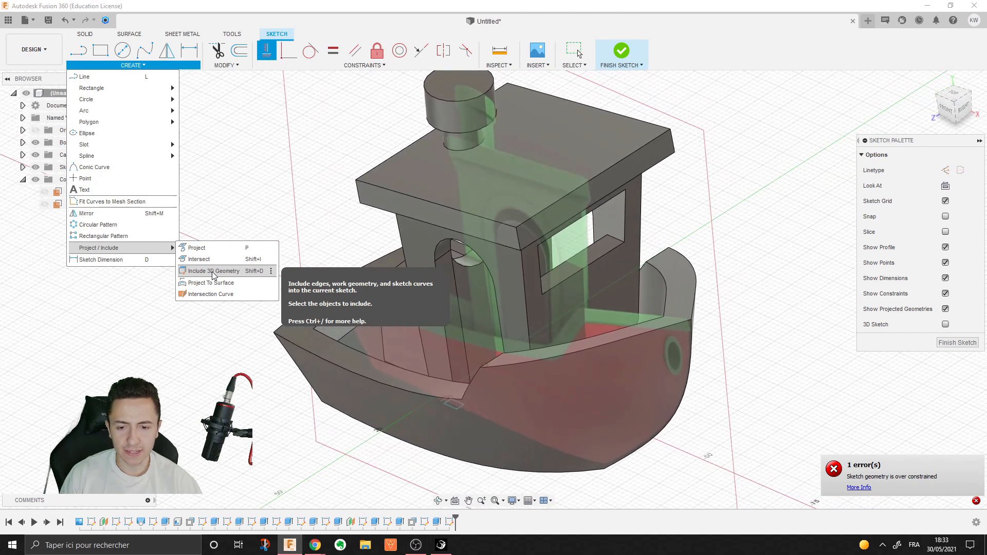
left_click(212, 272)
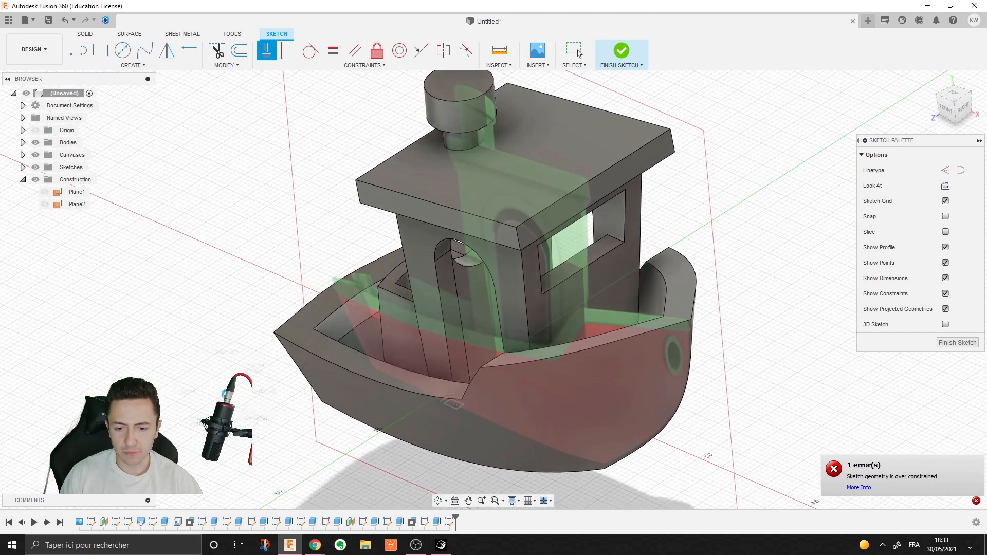
right_click(235, 402)
left_click(226, 352)
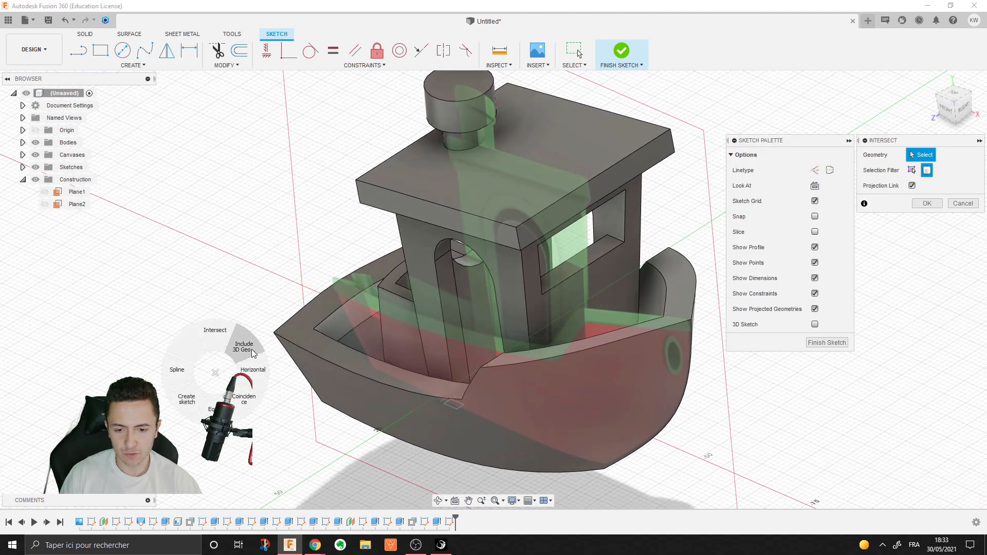
left_click(252, 353)
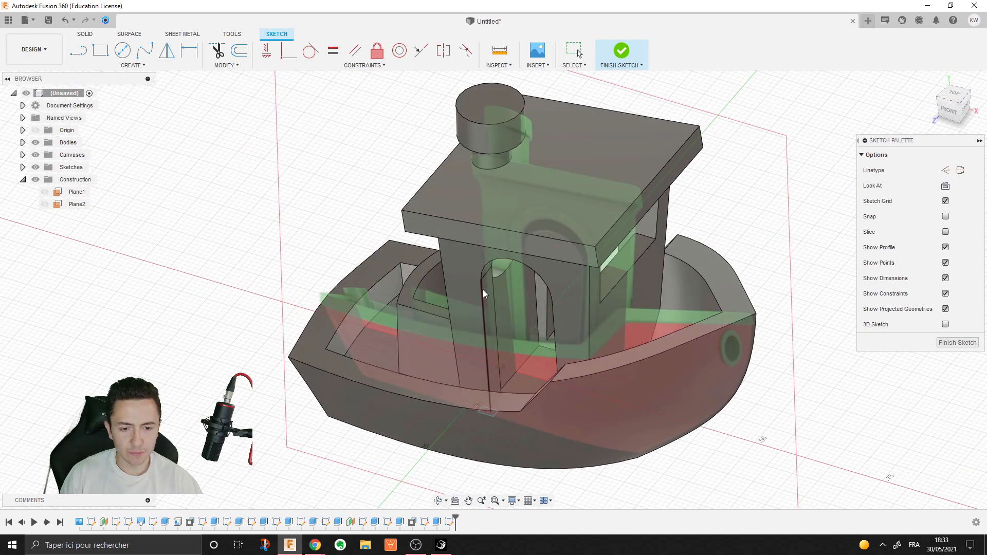
left_click(483, 289)
scroll(489, 311, "up", 3)
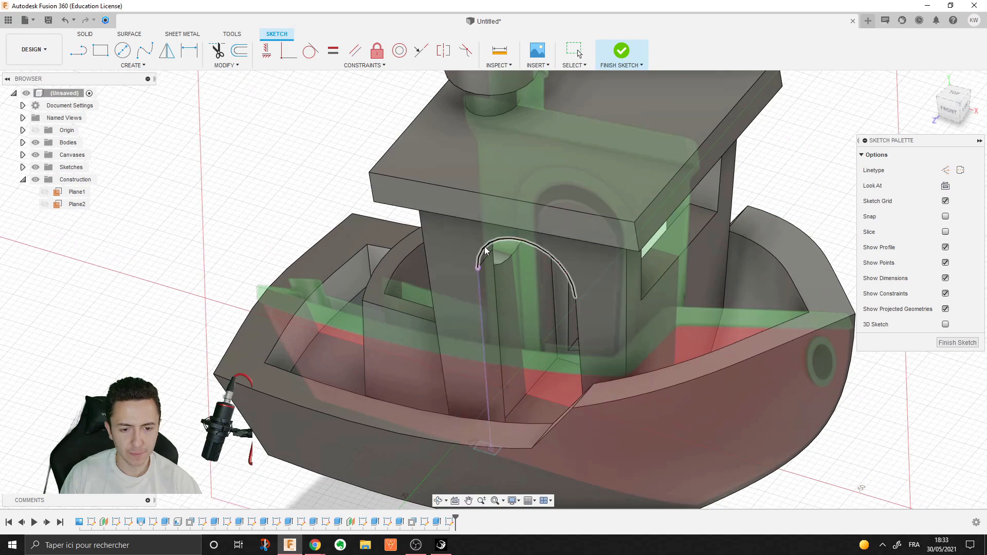
left_click(577, 307)
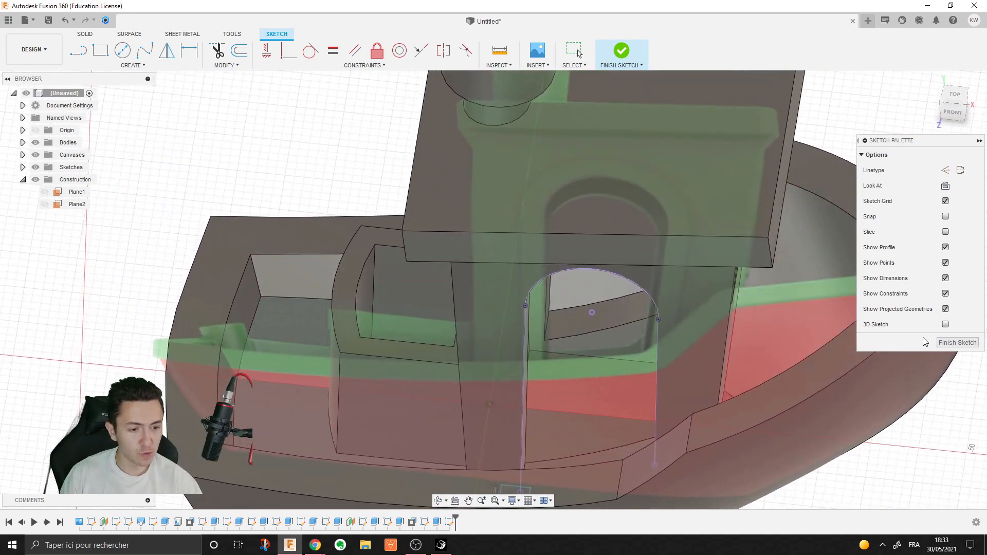
left_click(957, 343)
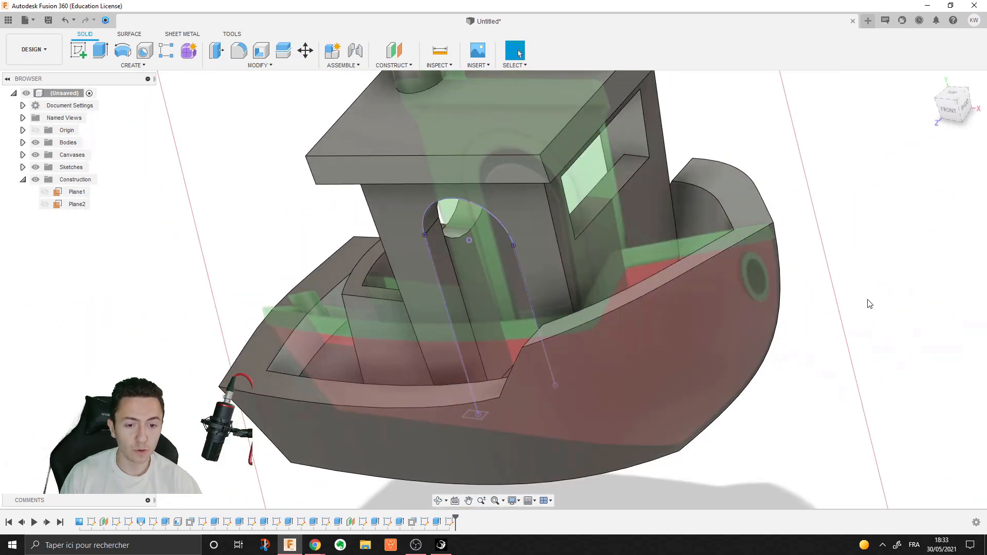
Sweep the small rectangle along the arched door outline as a single path, using perpendicular orientation and the Join operation
right_click(885, 291)
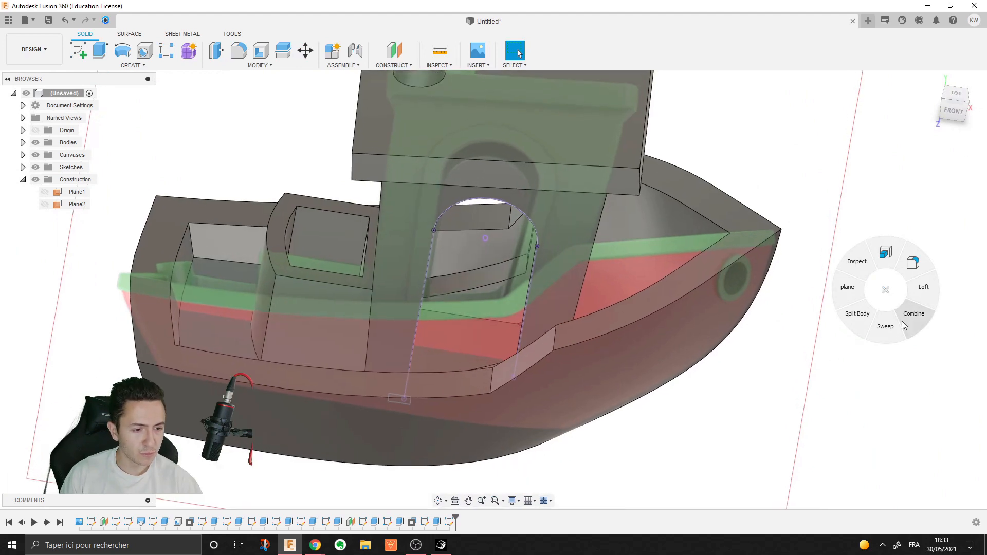
left_click(887, 329)
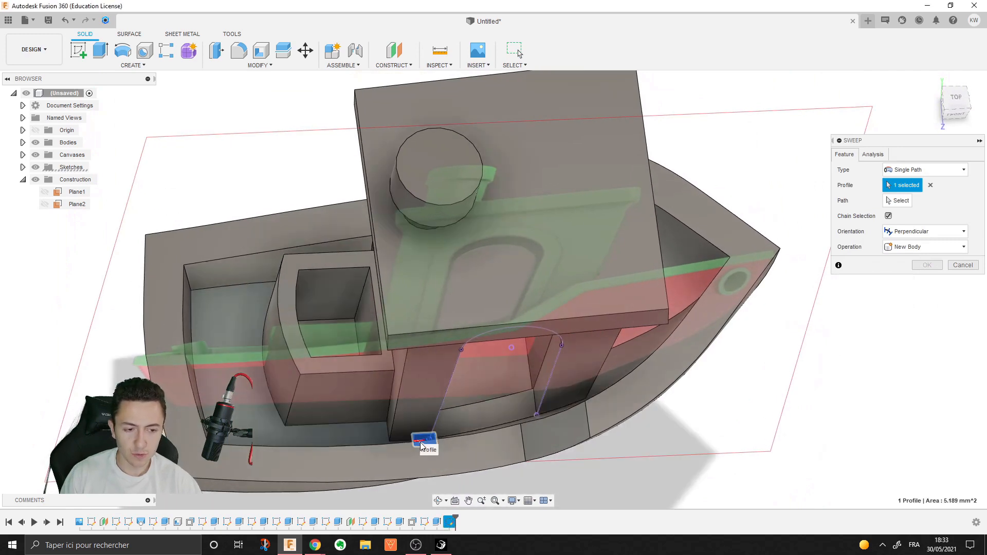
left_click(458, 368)
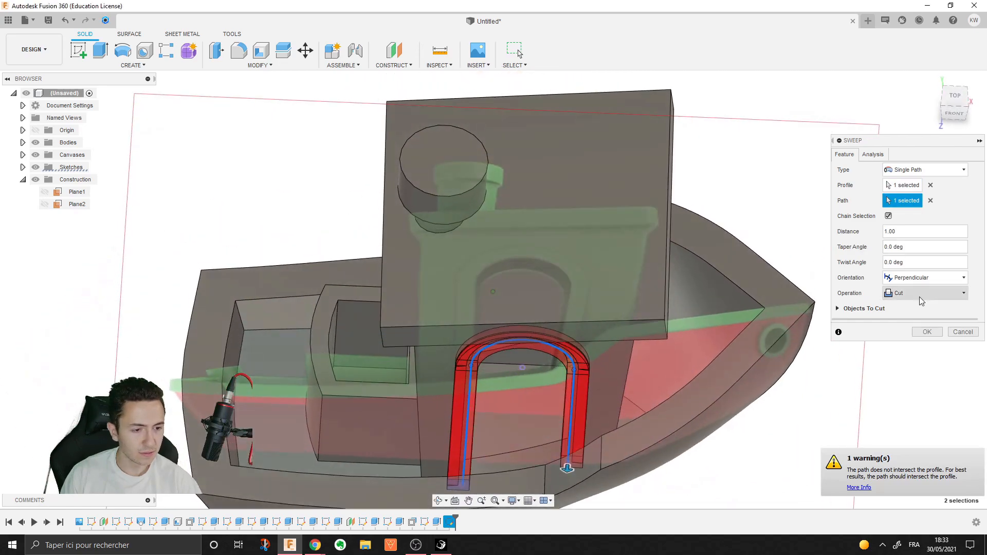
left_click(926, 293)
left_click(916, 308)
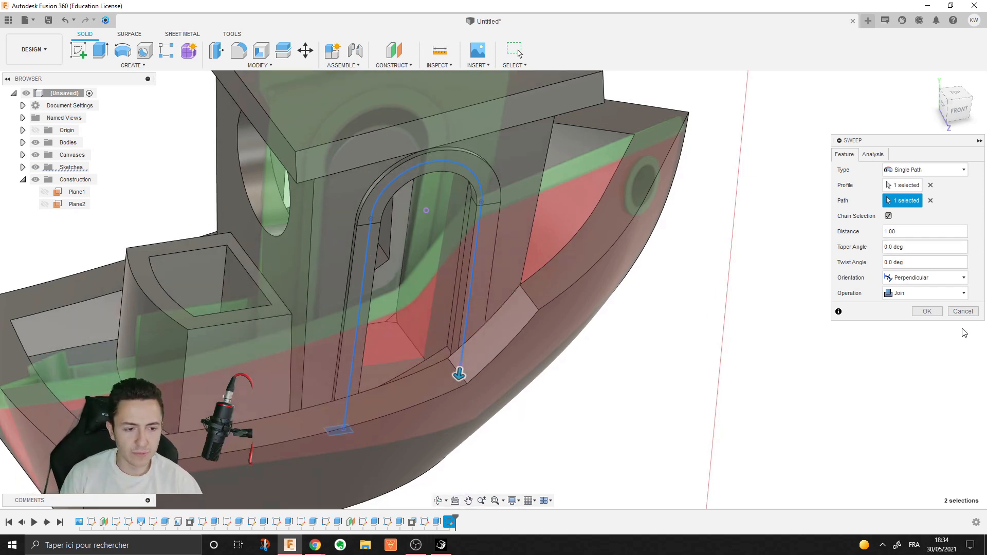
left_click(934, 315)
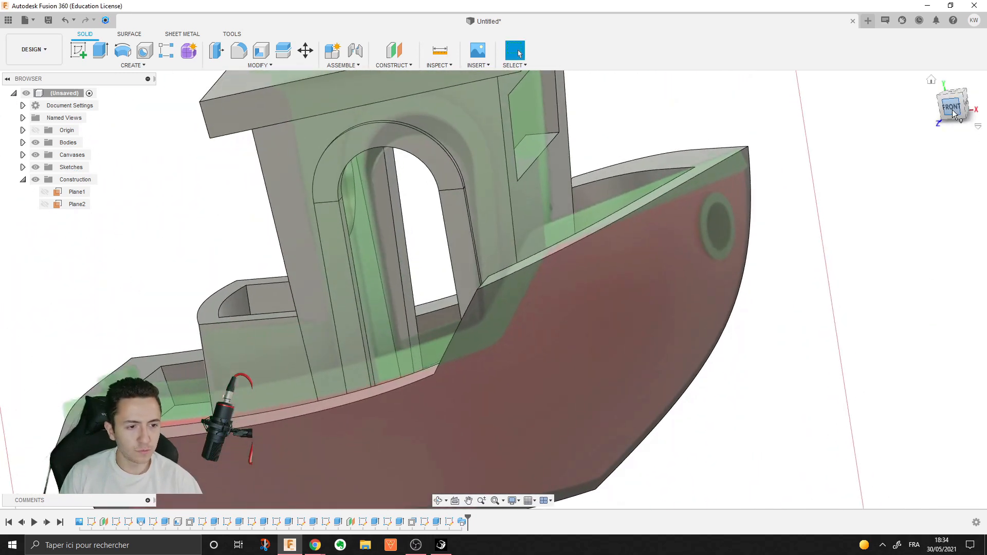
left_click(952, 111)
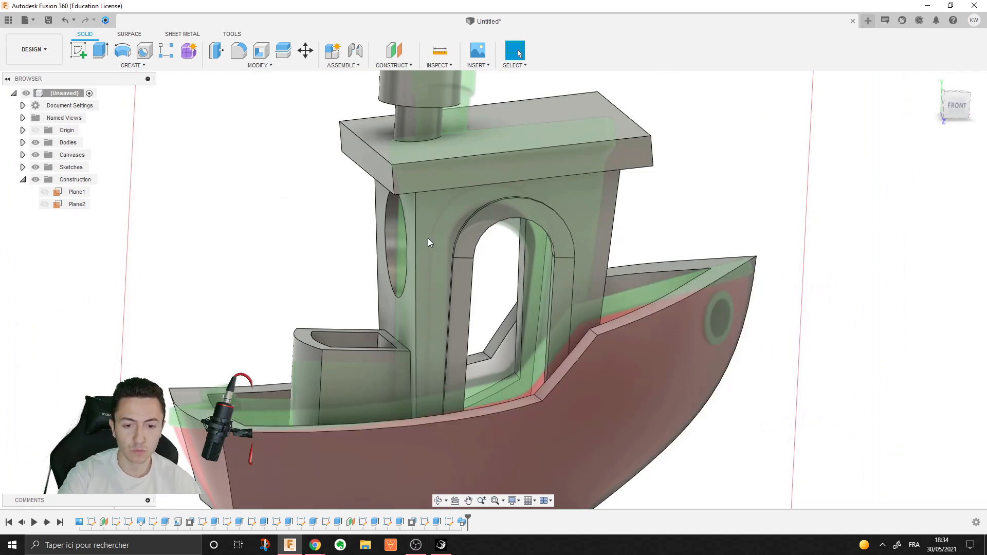
left_click(960, 103)
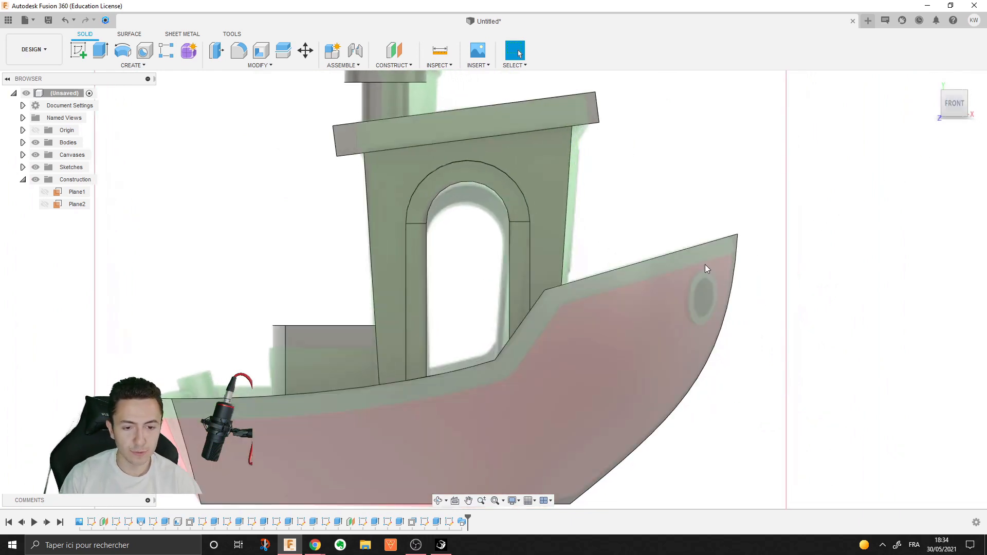
middle_click_drag(713, 264, 552, 178, "shift")
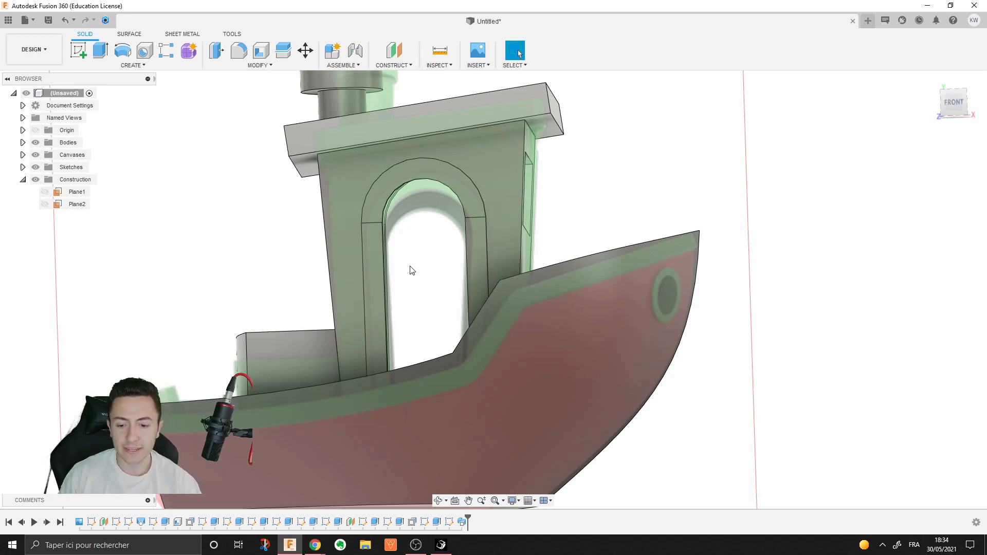
middle_click_drag(411, 270, 640, 222, "shift")
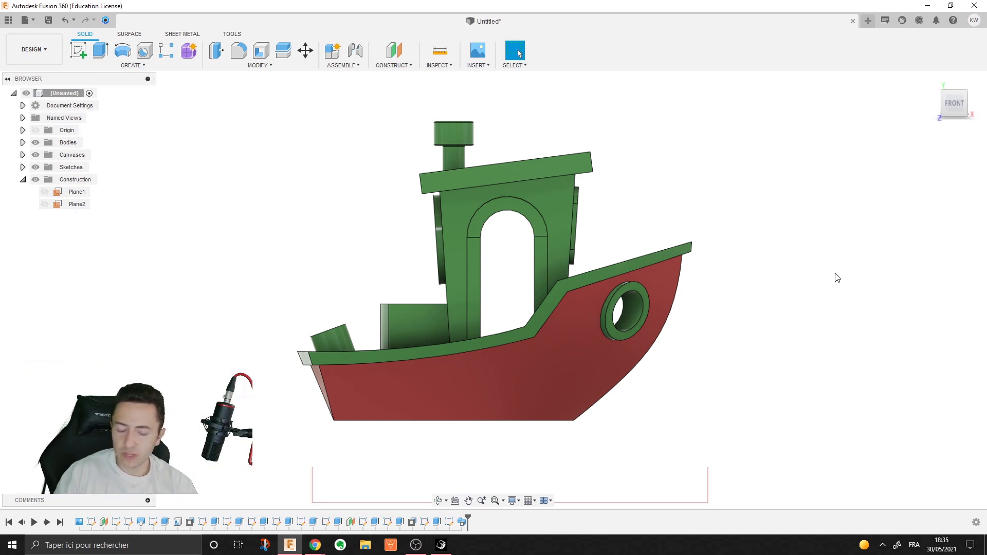
right_click(836, 278)
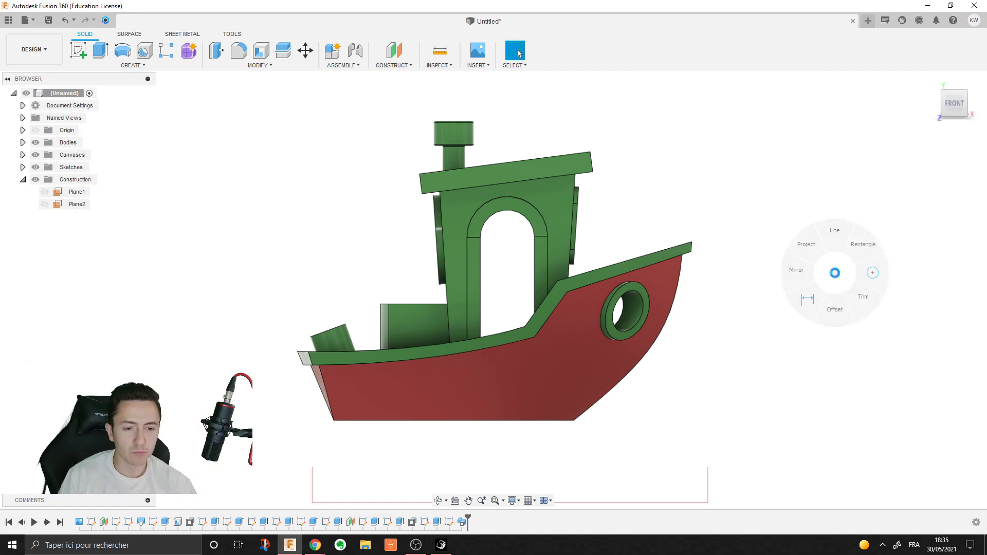
left_click(835, 277)
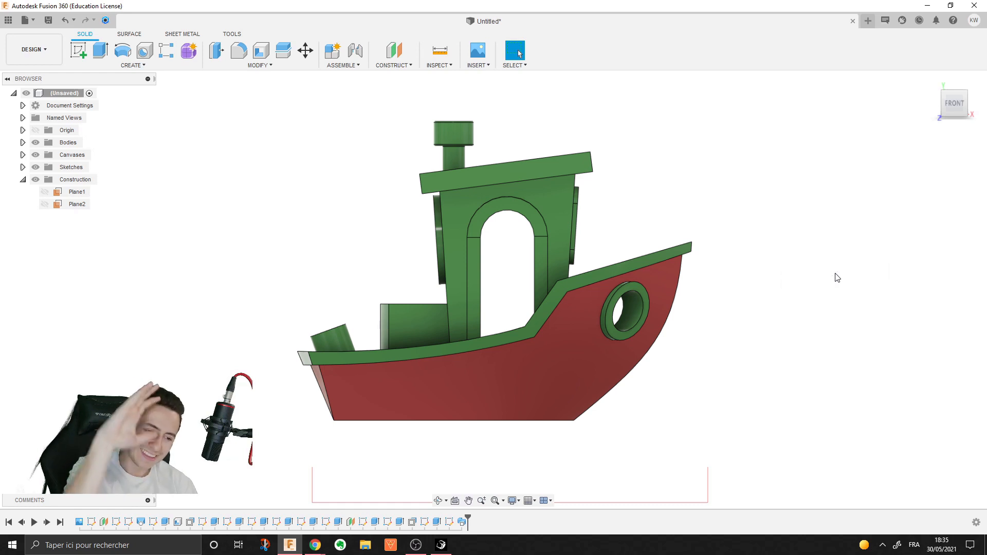